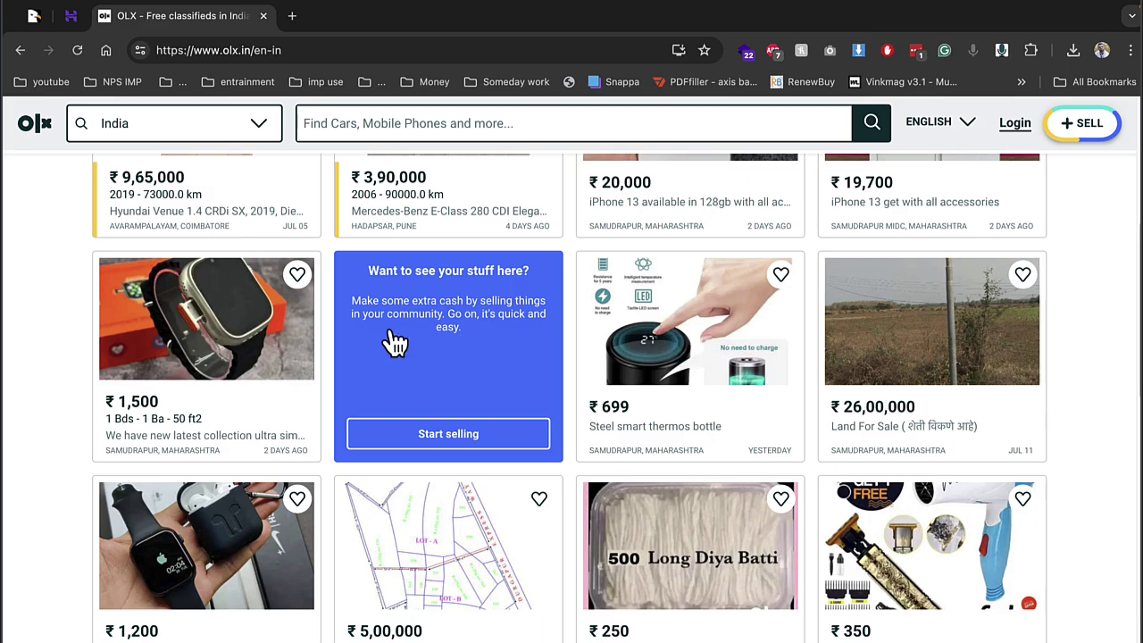
Scroll back to the top of the OLX classifieds homepage and close the OLX tab
scroll(393, 342, "up", 15)
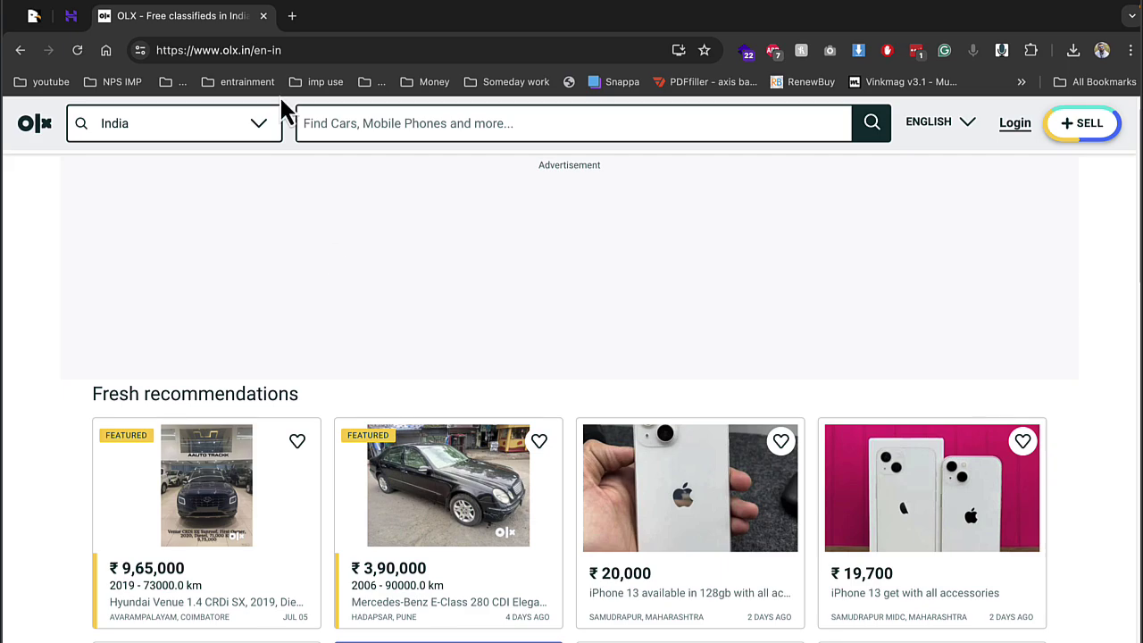
left_click(264, 17)
Switch to CodeCanyon and highlight the LaraClassifier – Classified Ads Web Application title
left_click(39, 27)
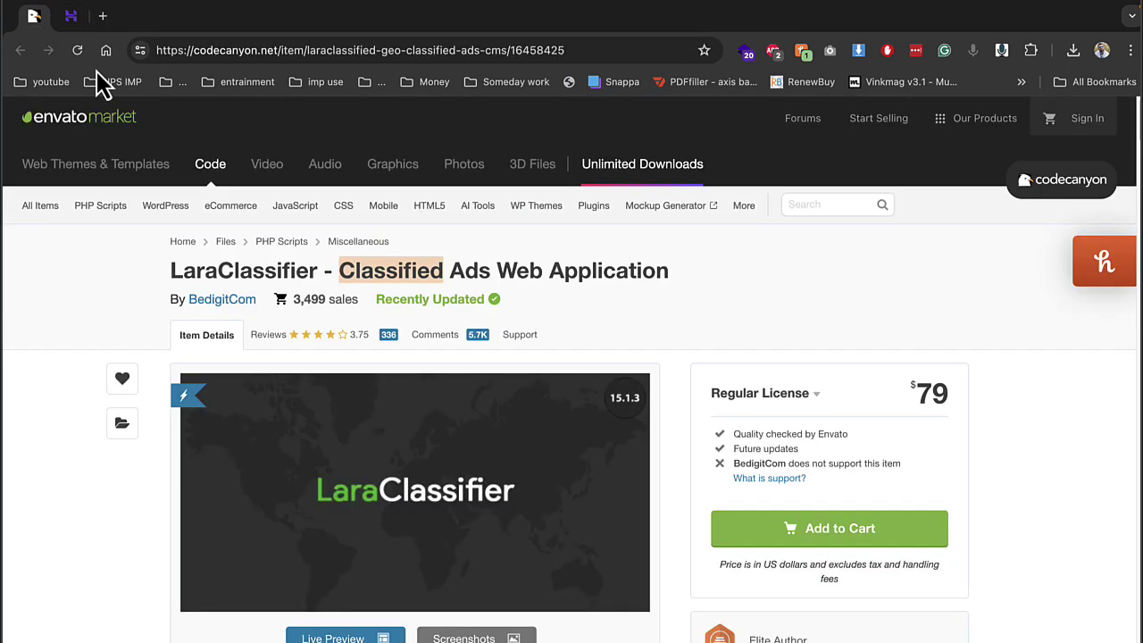
left_click_drag(471, 277, 705, 297)
scroll(705, 296, "down", 2)
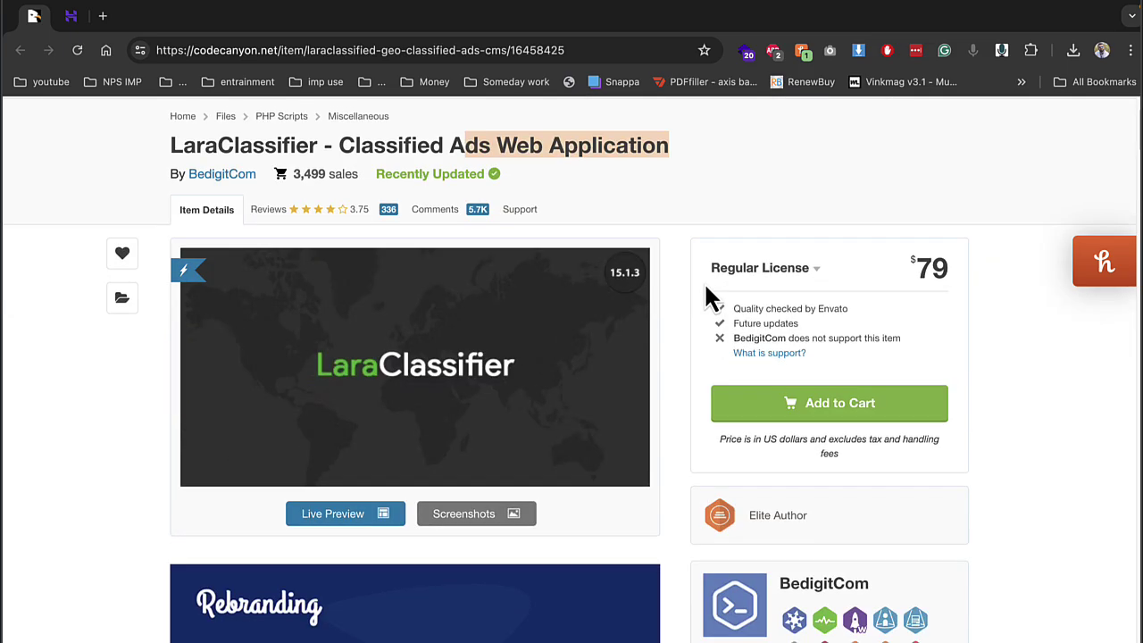
Dismiss the LastPass prompt and open Files > File Manager for englishwithsatishsir.com
left_click(72, 18)
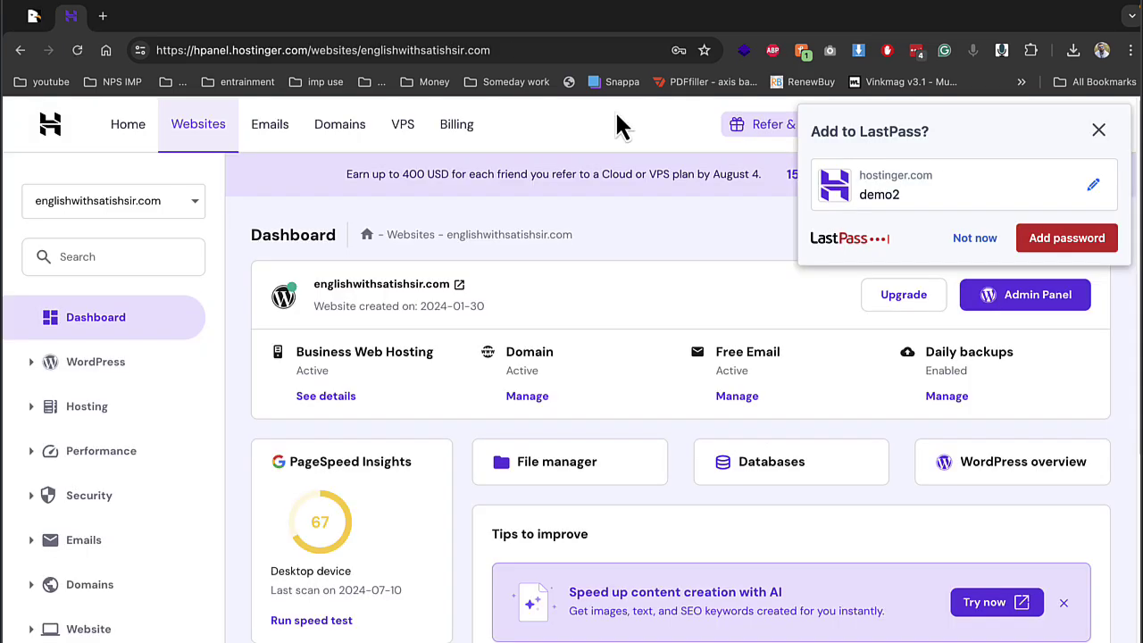
left_click(965, 239)
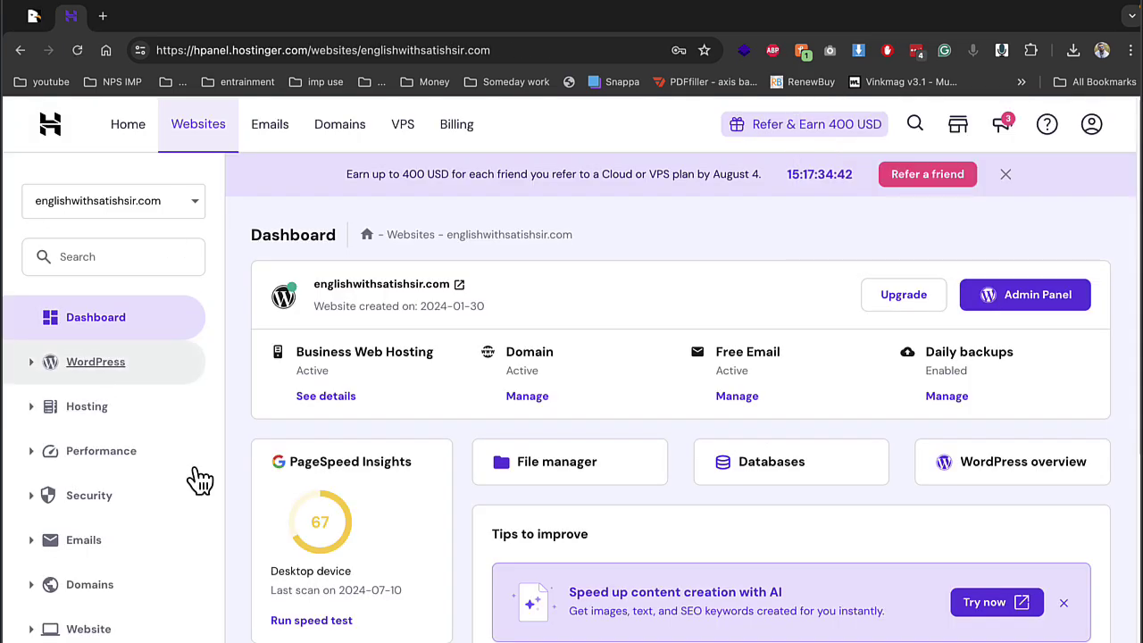
scroll(120, 553, "down", 2)
left_click(89, 572)
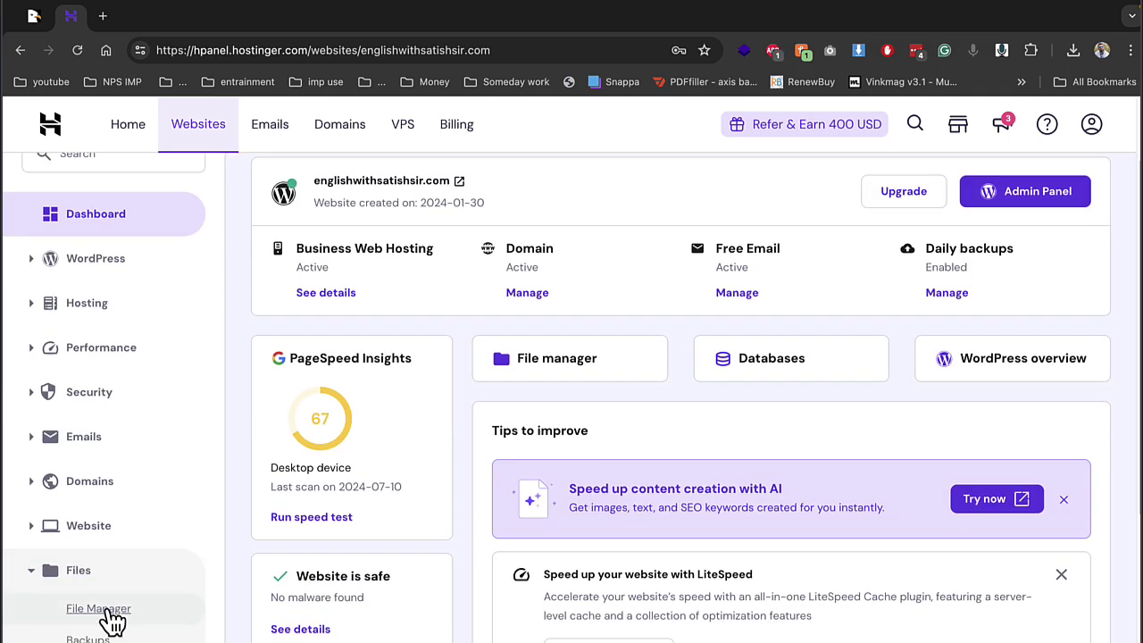
left_click(89, 609)
left_click(463, 196)
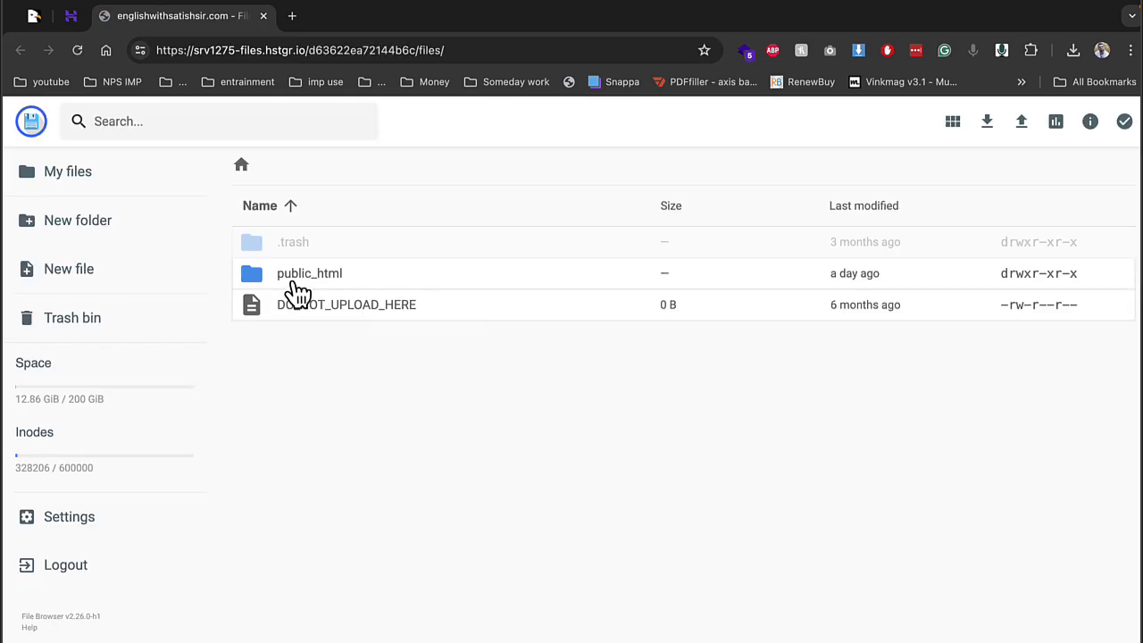
Open public_html/demo and delete all 30 items inside it
double_click(293, 279)
double_click(295, 279)
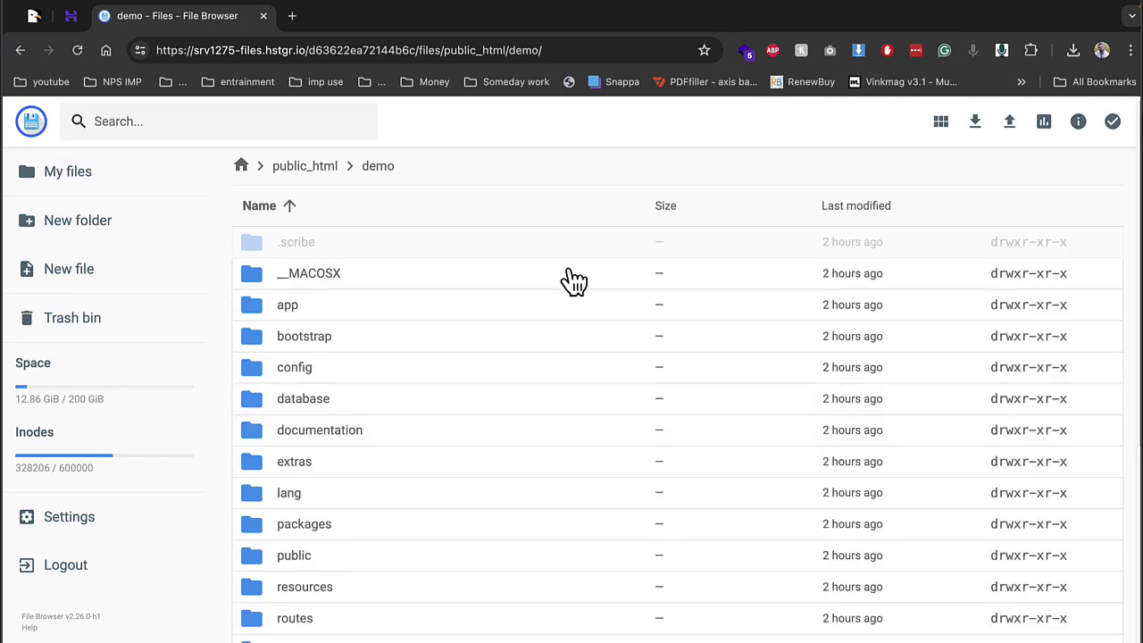
left_click(506, 335)
key("ctrl+a")
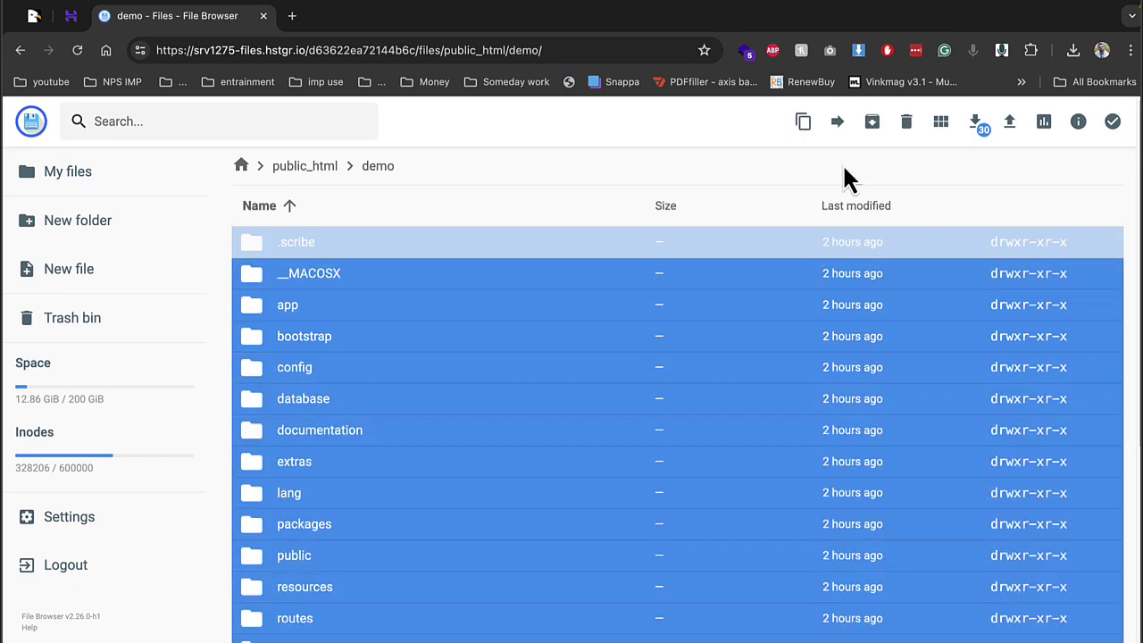
left_click(906, 125)
left_click(704, 441)
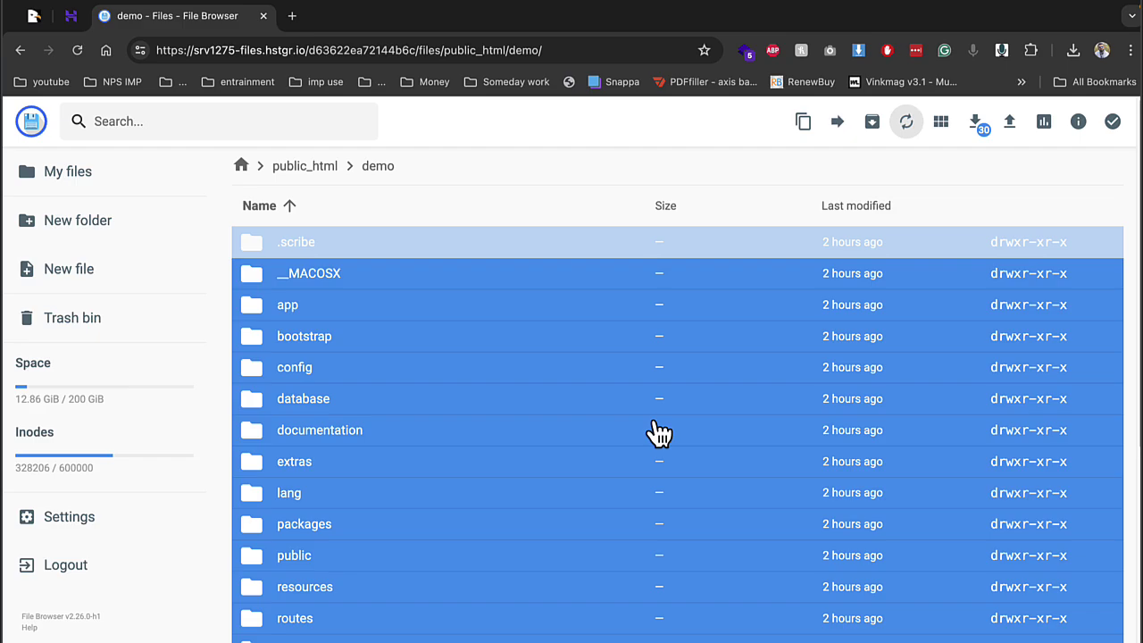
Upload Archive.zip from the Desktop into demo, replacing the existing copy
scroll(659, 434, "down", 5)
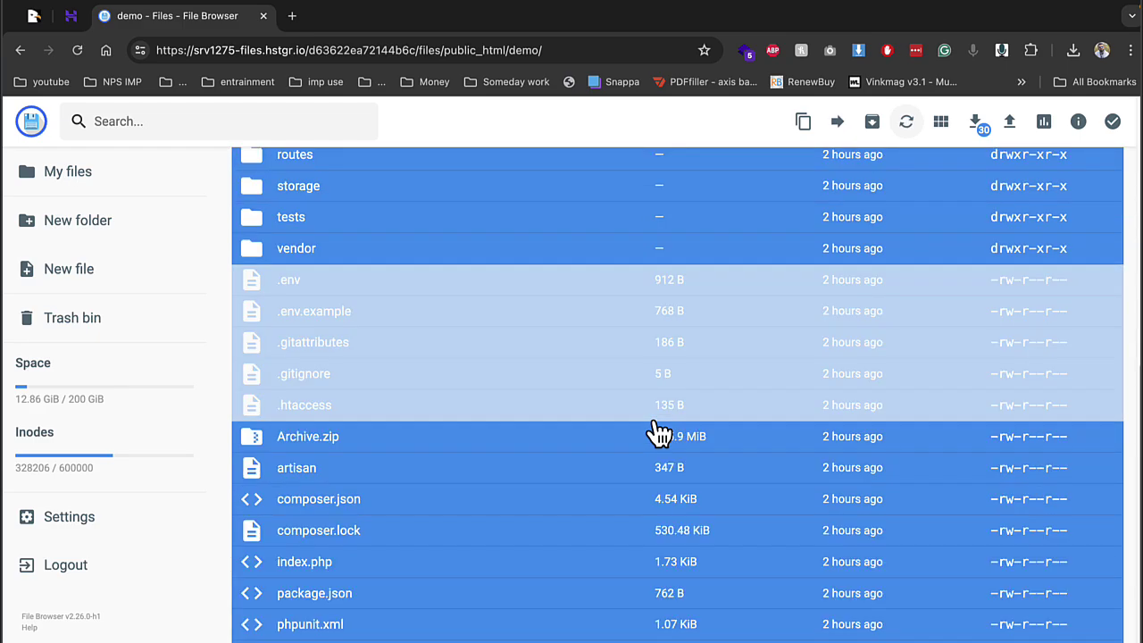
left_click(1008, 123)
left_click(517, 415)
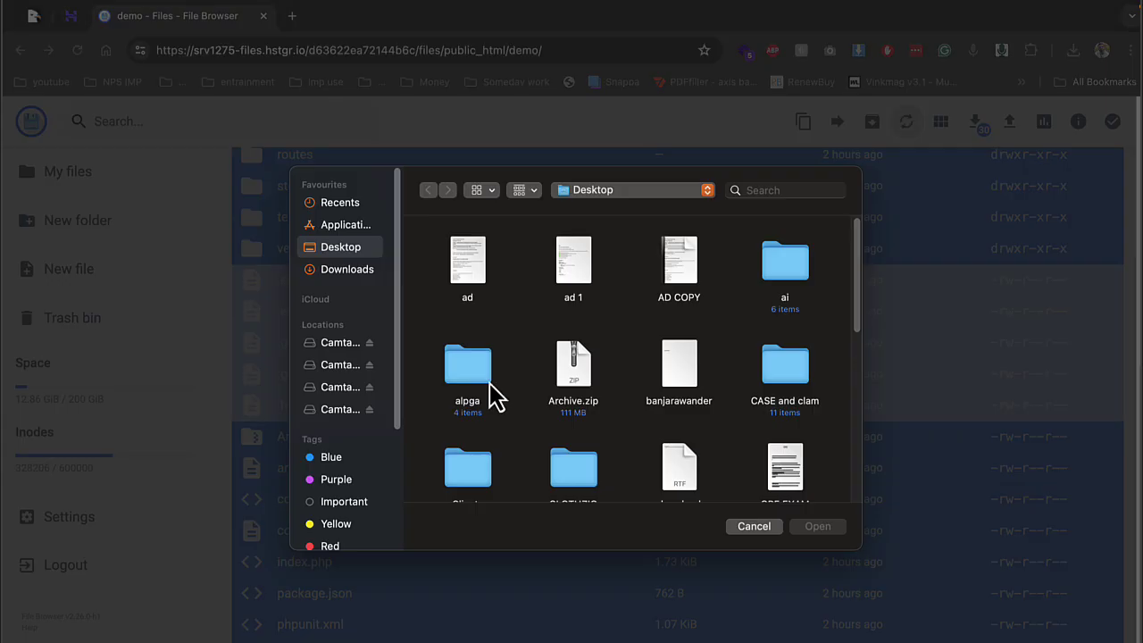
double_click(569, 370)
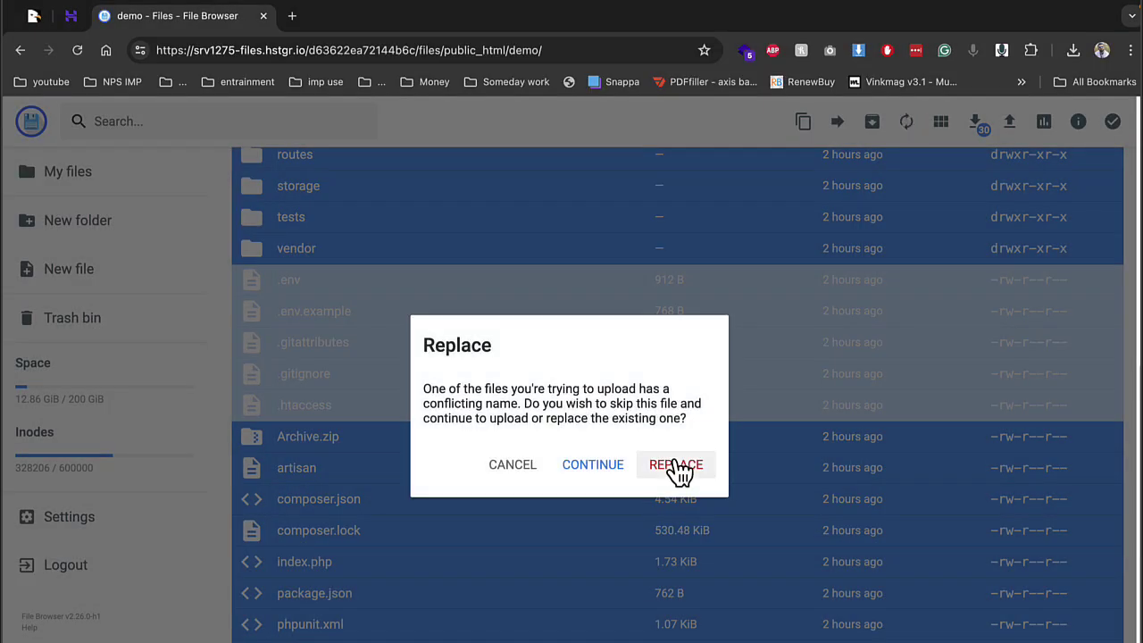
left_click(677, 468)
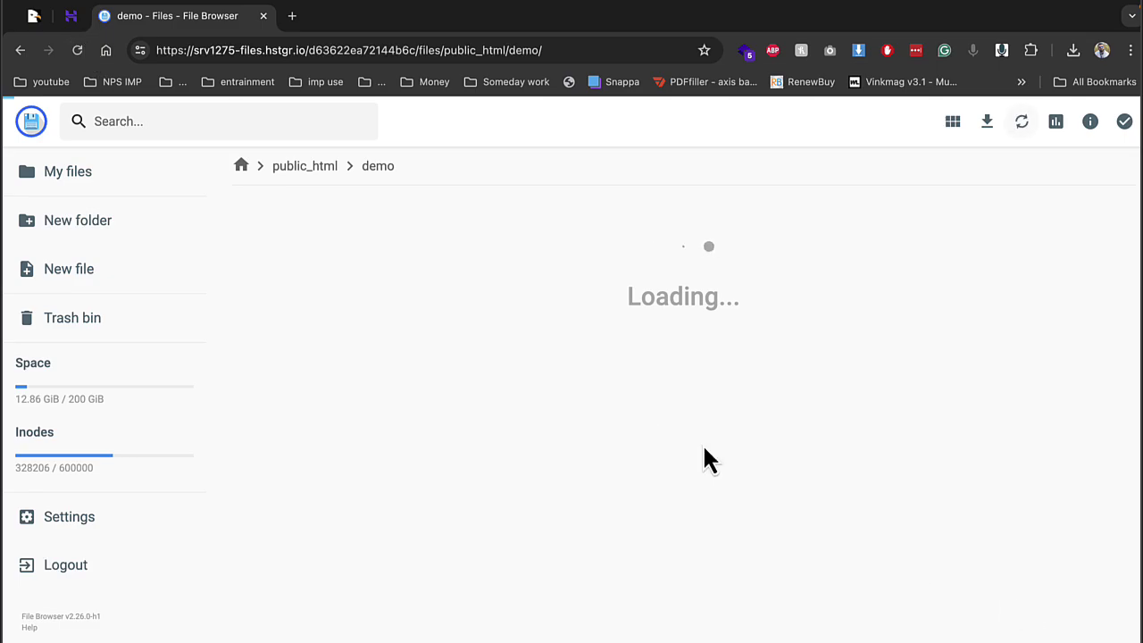
Under Databases > Management, create database and user demo2 with a password
left_click(70, 27)
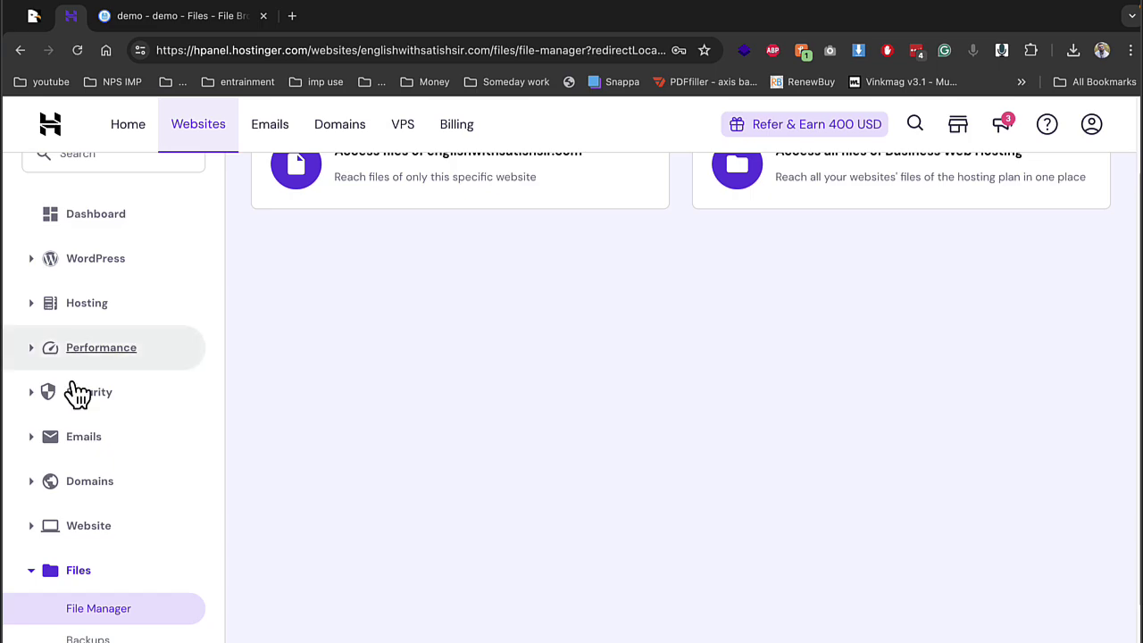
scroll(80, 483, "down", 2)
left_click(95, 623)
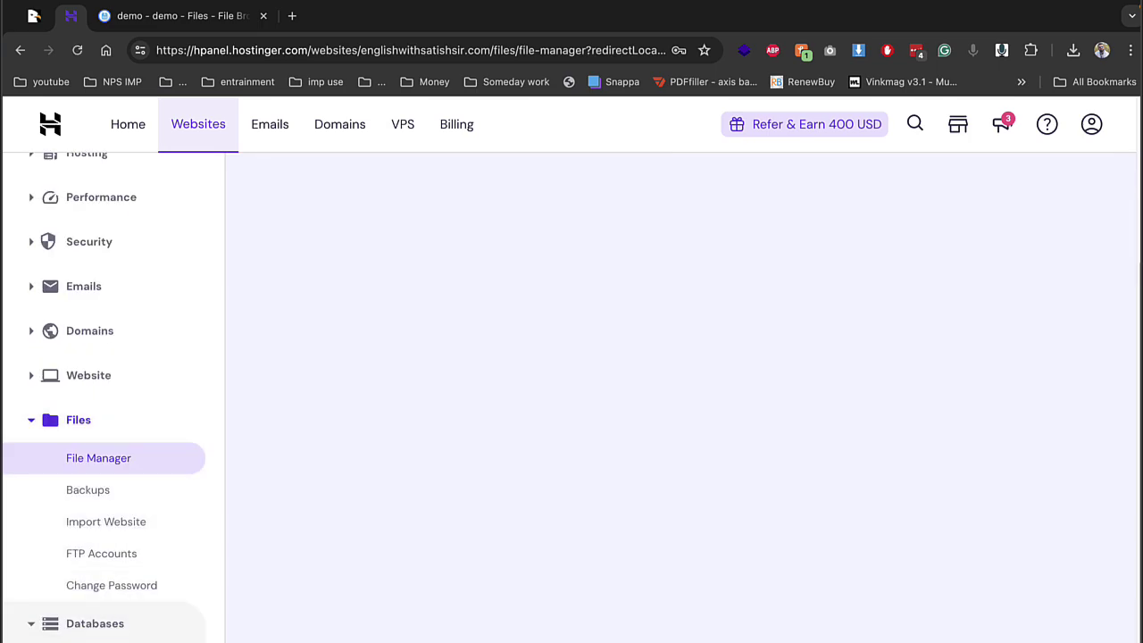
scroll(469, 343, "up", 3)
left_click(627, 287)
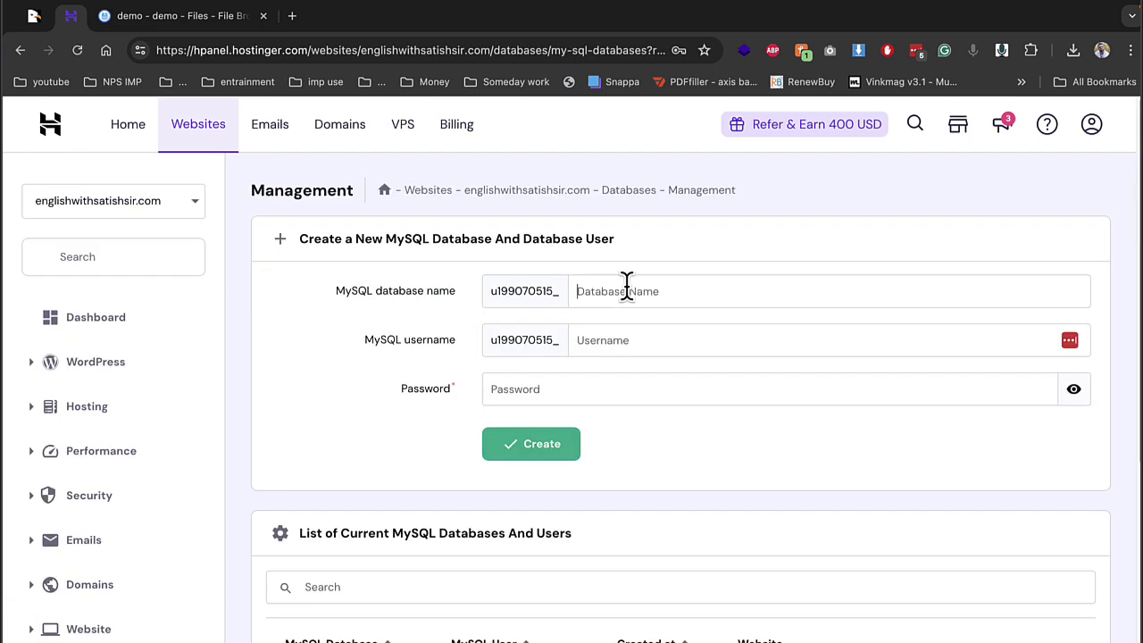
type("dem")
type("de")
key("Tab")
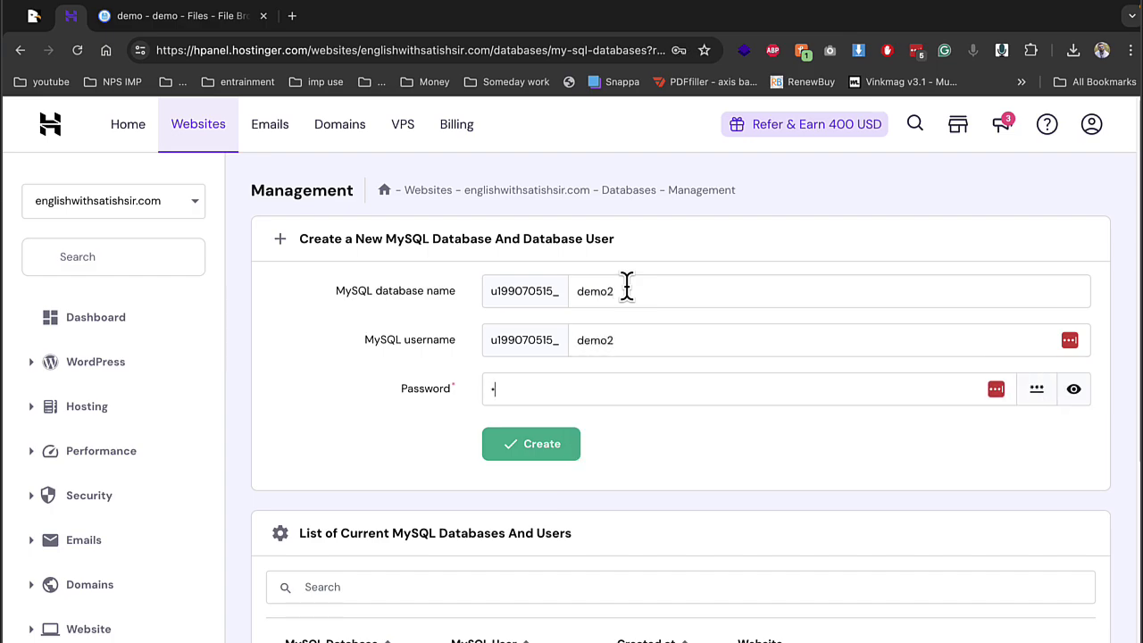
type("•••")
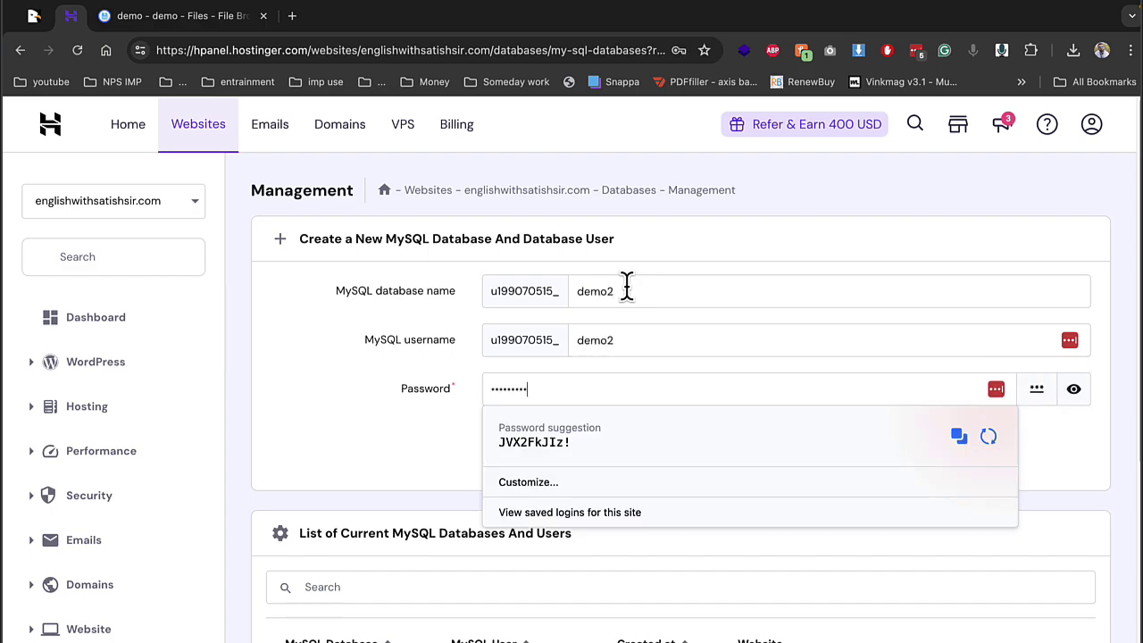
left_click(492, 447)
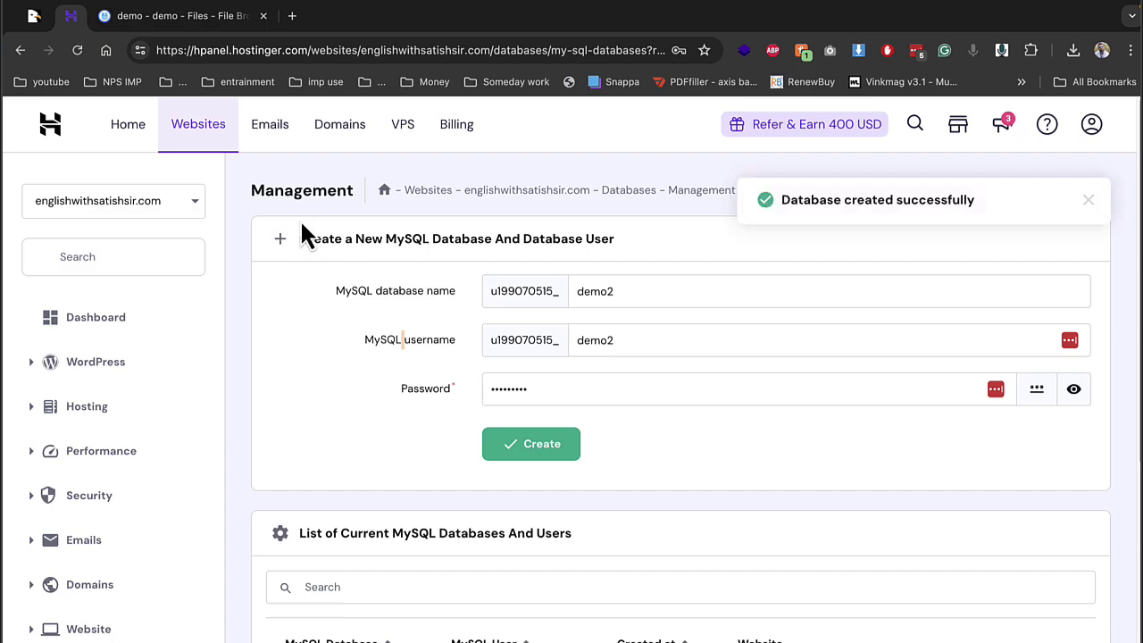
Extract Archive.zip with the '..' destination so the app files fill demo
left_click(148, 20)
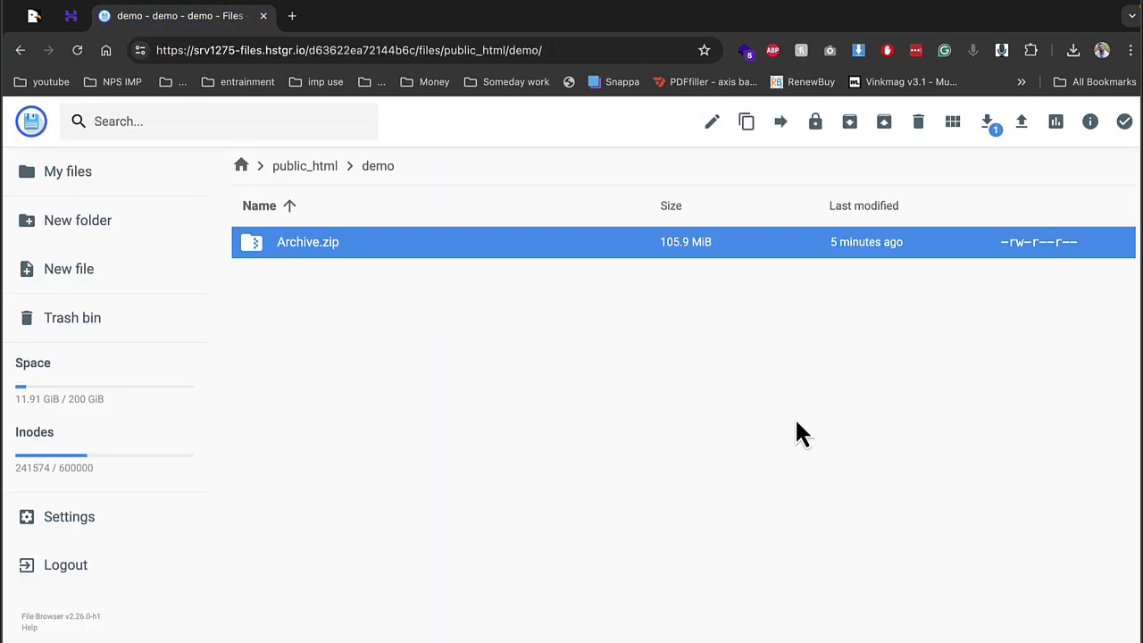
right_click(307, 261)
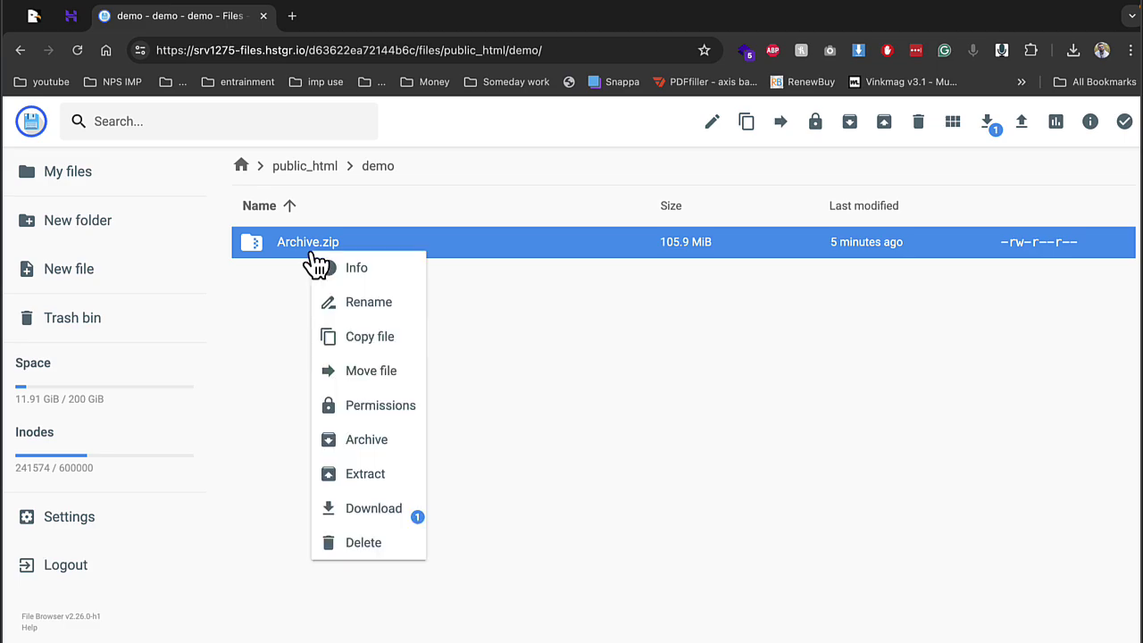
left_click(378, 482)
left_click(480, 350)
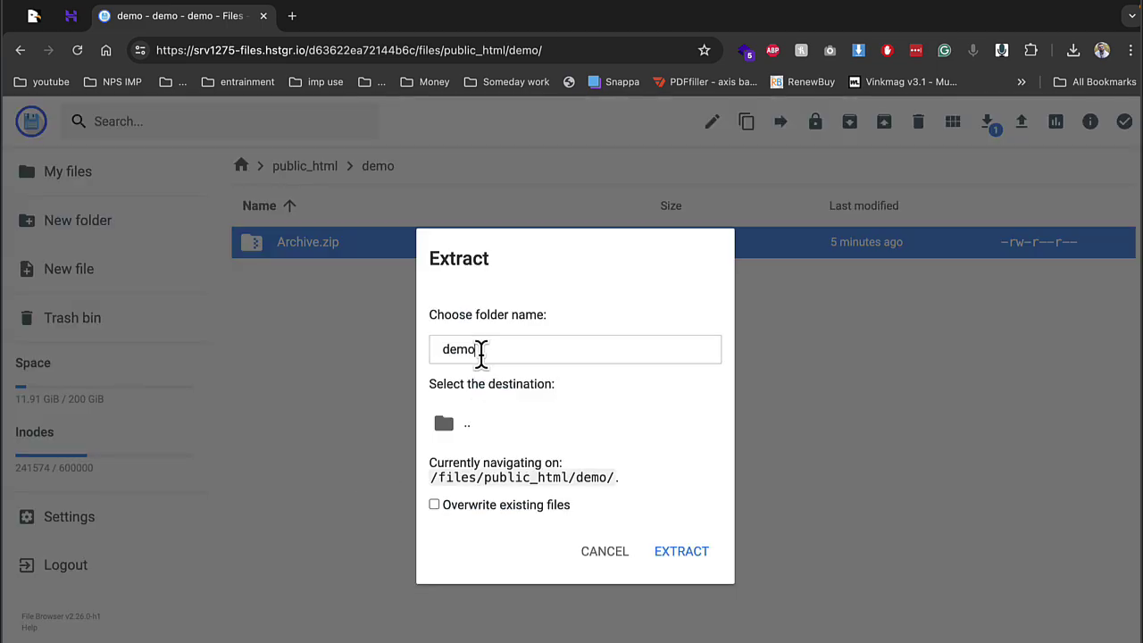
left_click(498, 429)
left_click(683, 559)
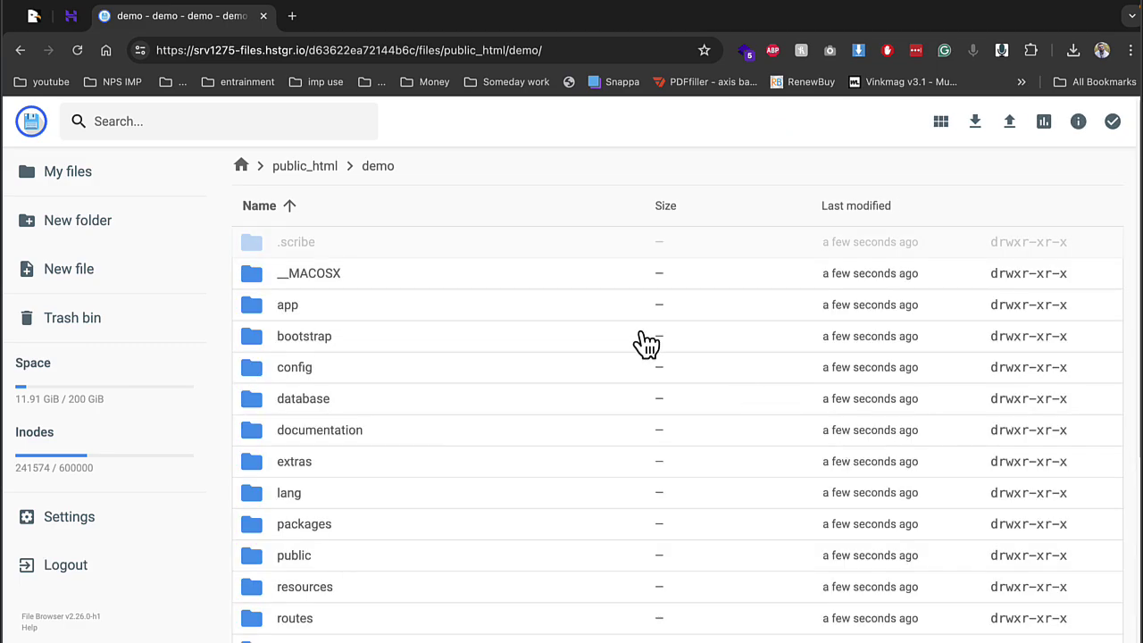
scroll(518, 394, "down", 5)
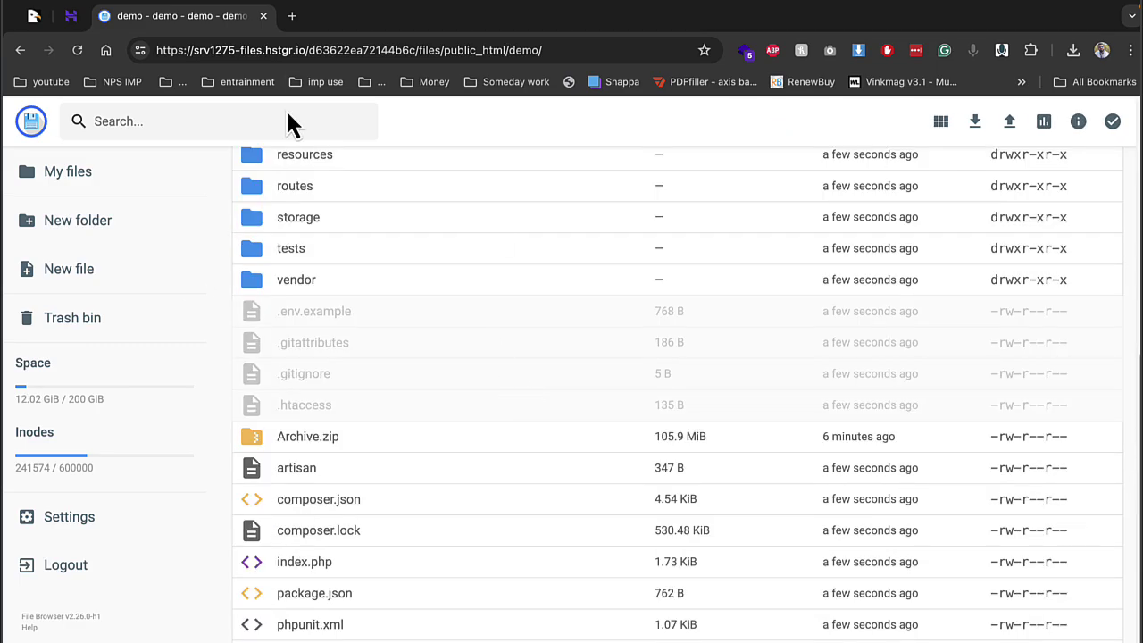
Load the demo.englishwithsatishsir.com installer in a new browser tab
left_click(292, 16)
type("d")
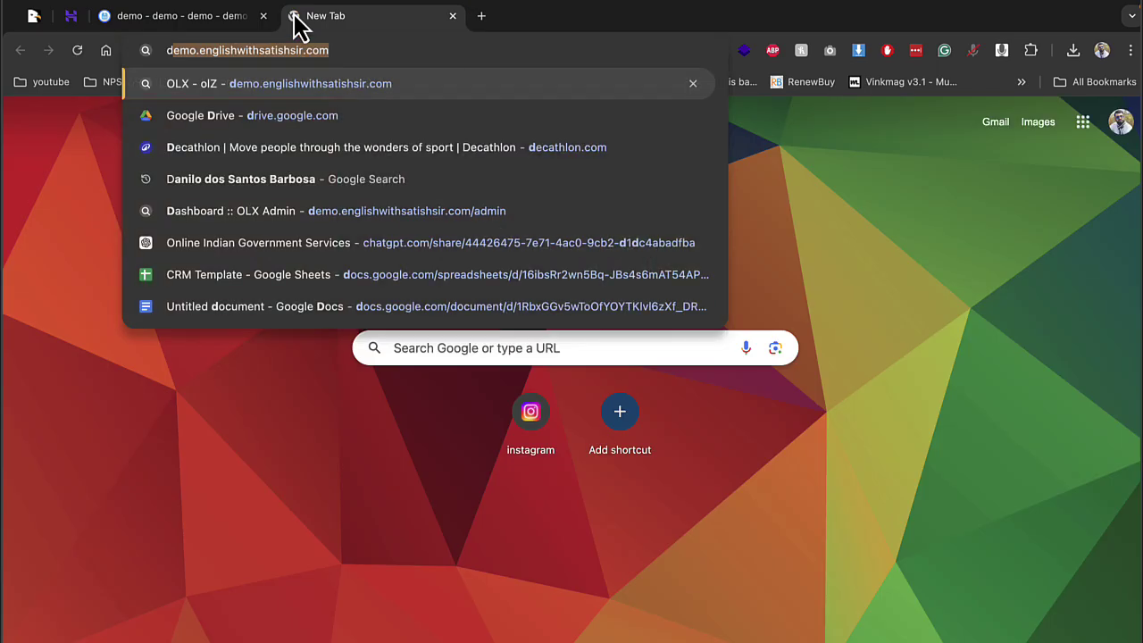
key("Return")
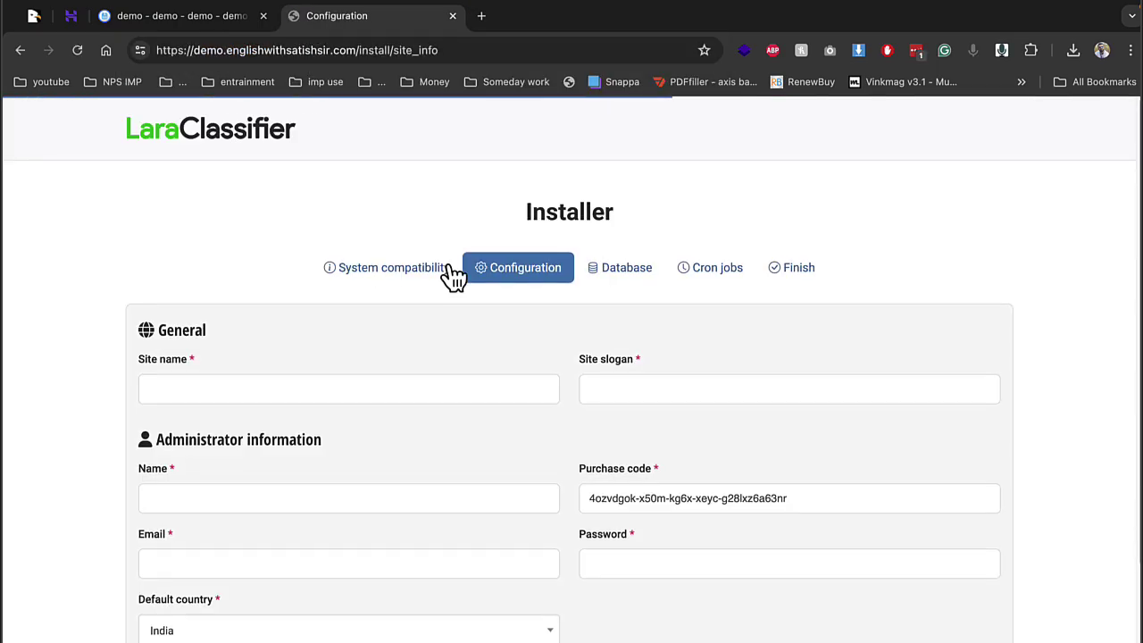
scroll(404, 355, "down", 2)
Set the site name and slogan to olx and enter the administrator's name
left_click(323, 266)
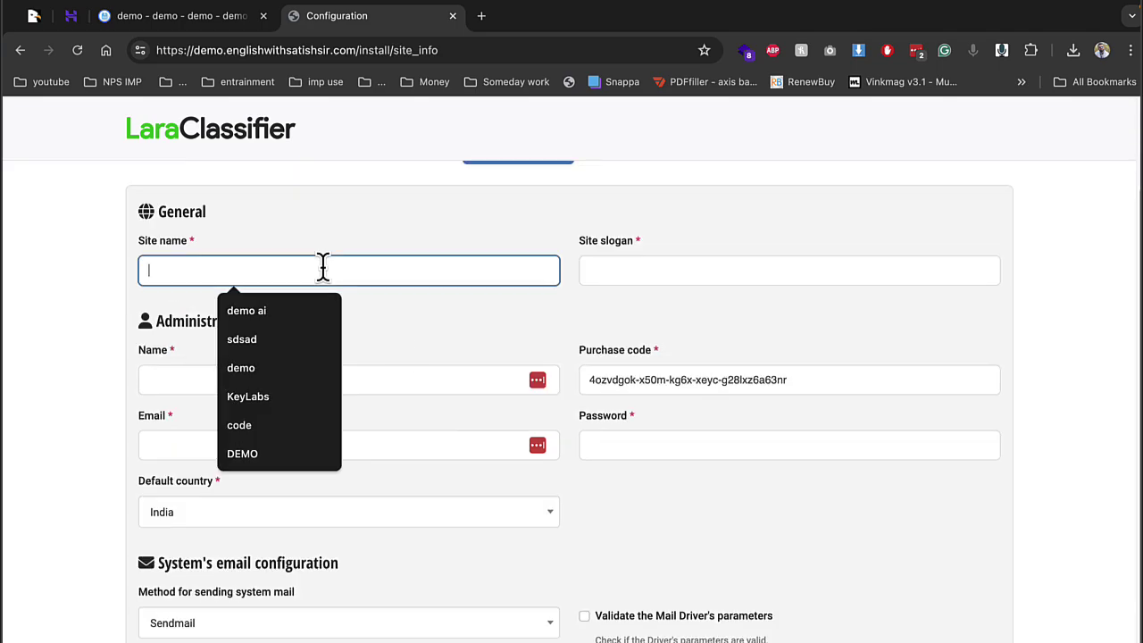
type("olx")
key("Tab")
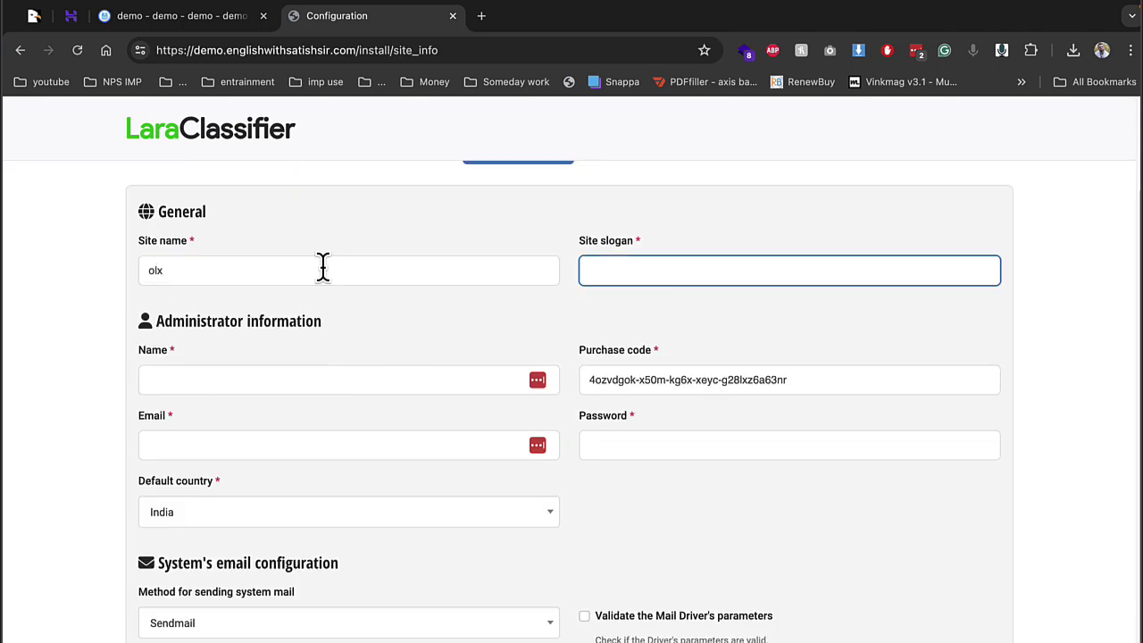
type("olx")
key("Tab")
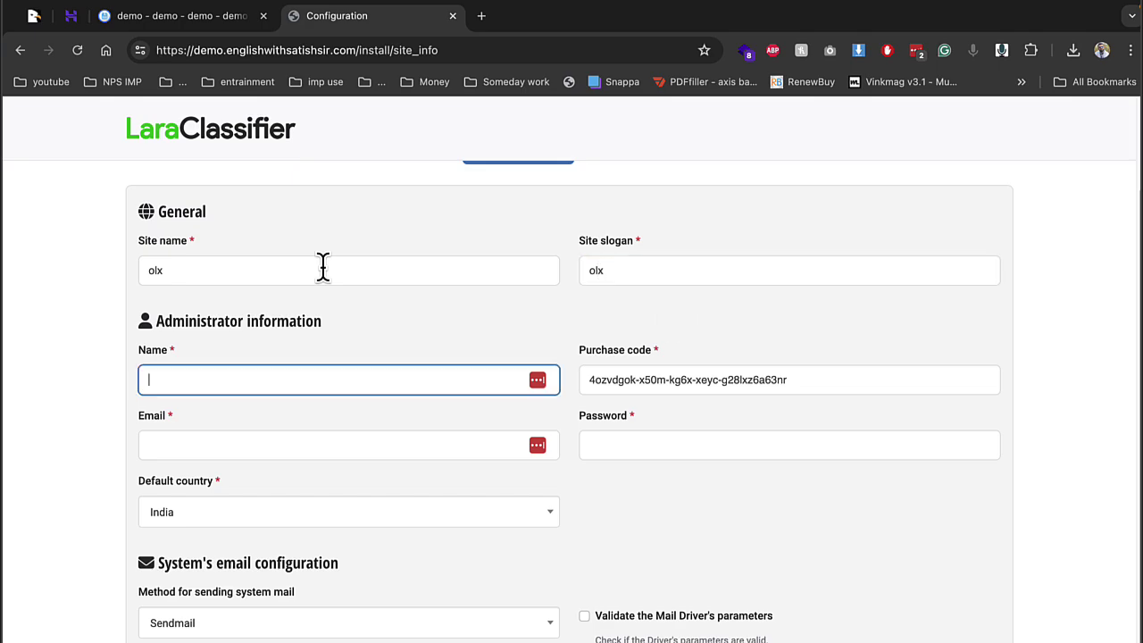
type("nikhalesh")
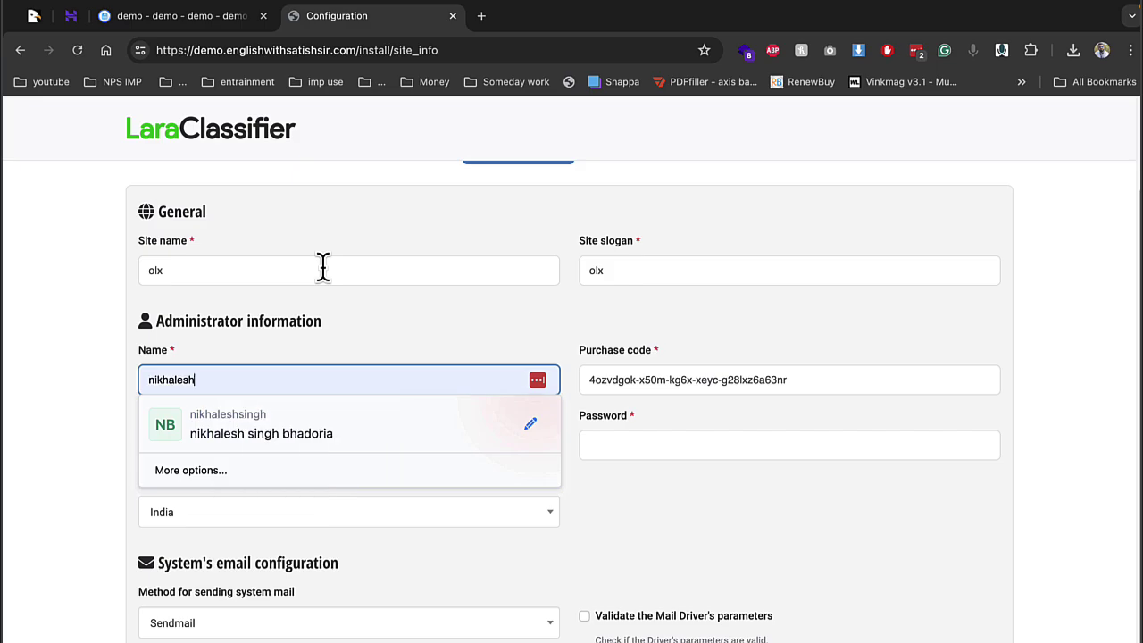
key("Tab")
key("shift+Tab")
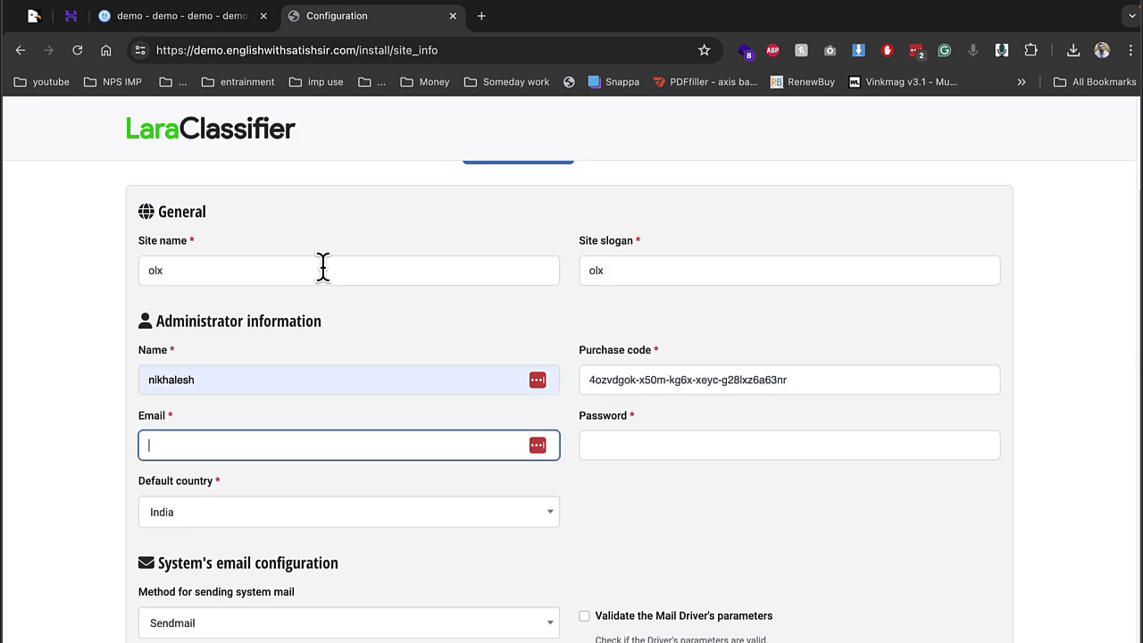
Fill the administrator e-mail and password from saved autofill suggestions
type("dem")
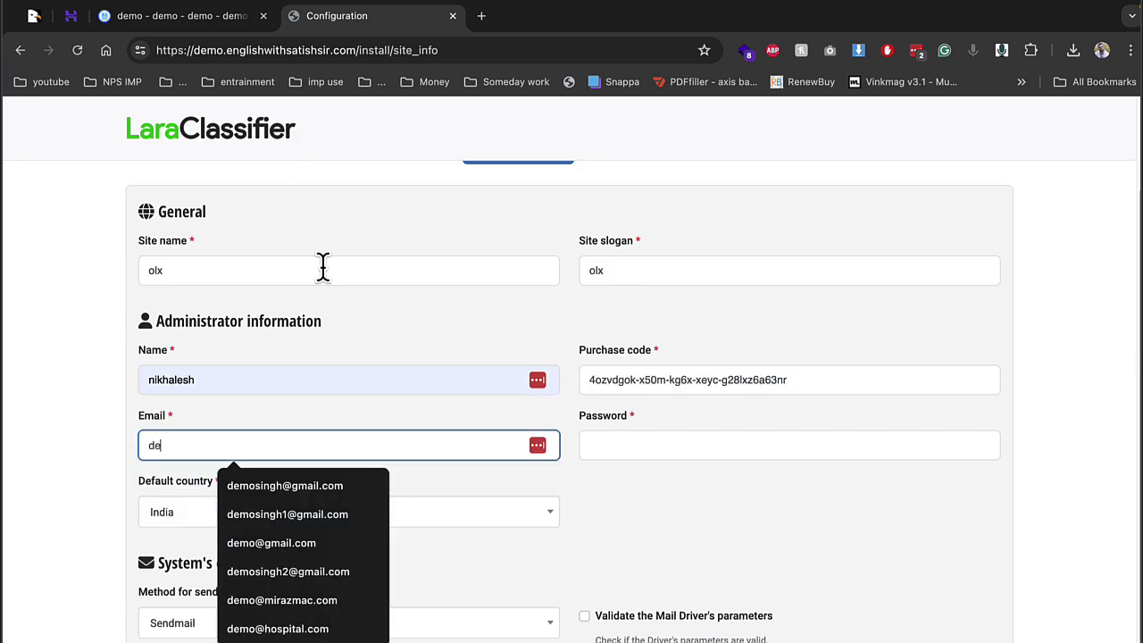
key("Down")
key("Return")
key("Tab")
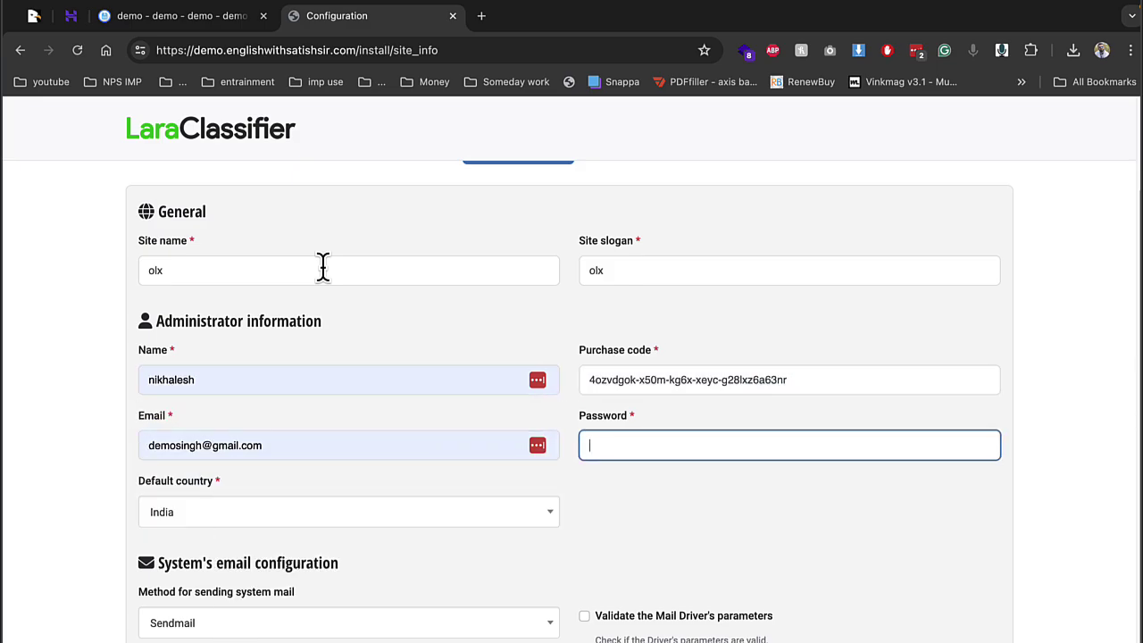
type("de")
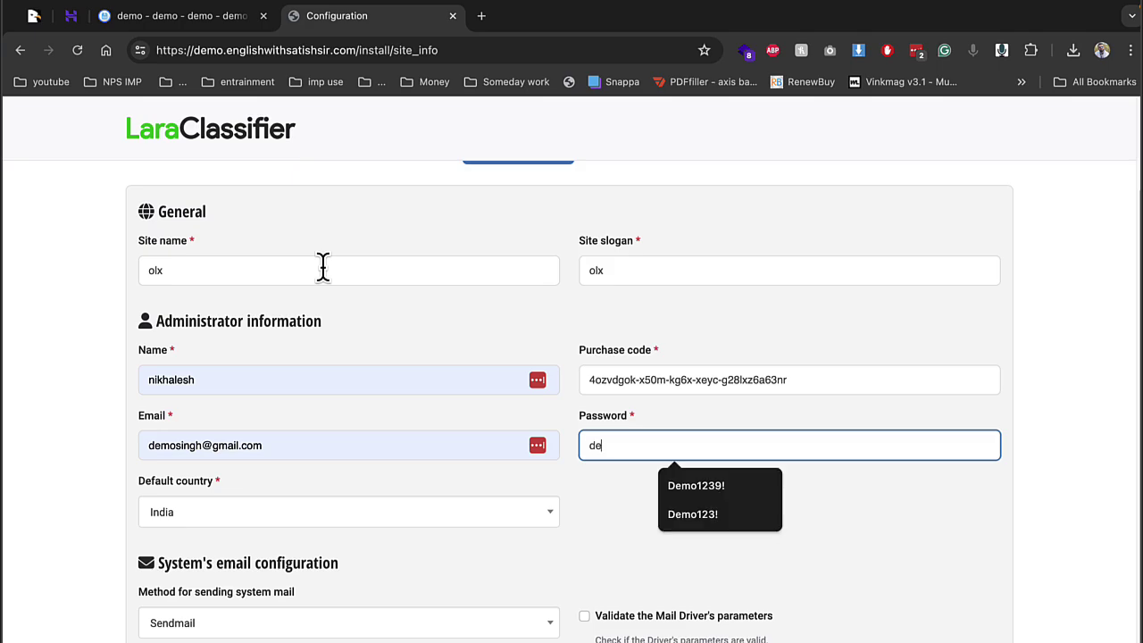
key("Down")
key("Down")
key("Return")
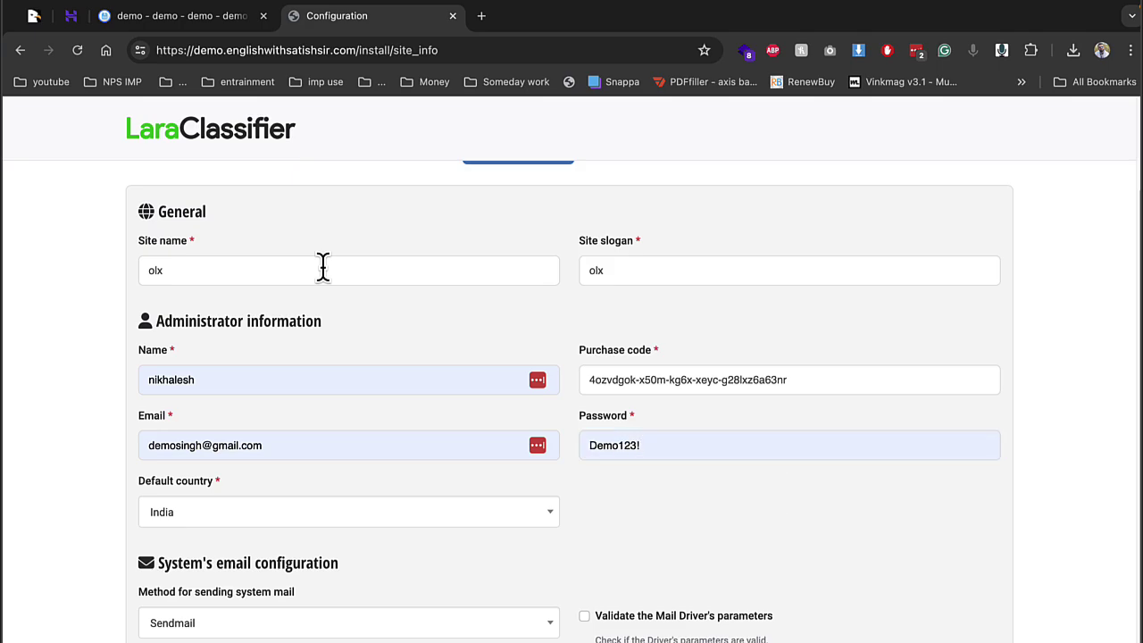
scroll(268, 558, "down", 1)
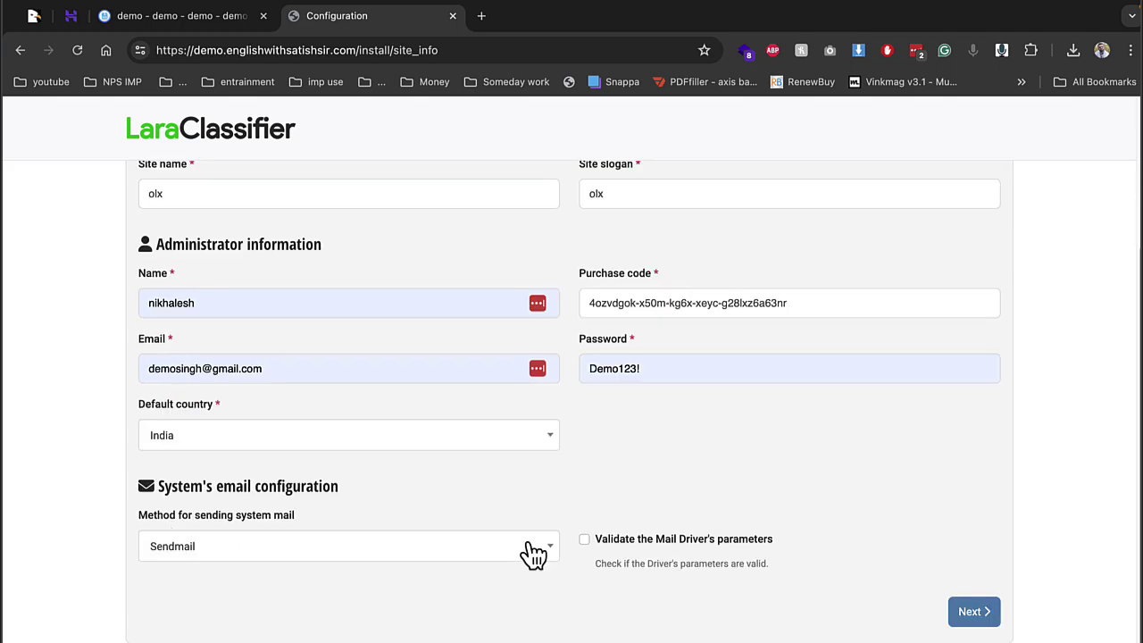
Keep Sendmail as the system mail method and continue to database configuration
left_click(376, 552)
left_click(225, 410)
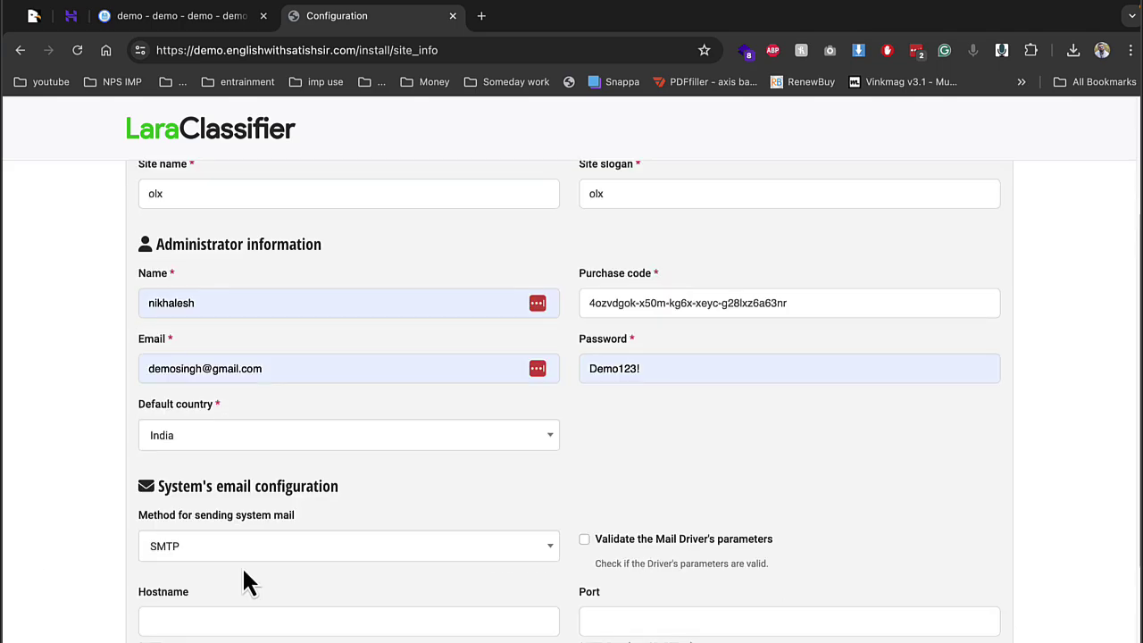
left_click(243, 555)
left_click(212, 384)
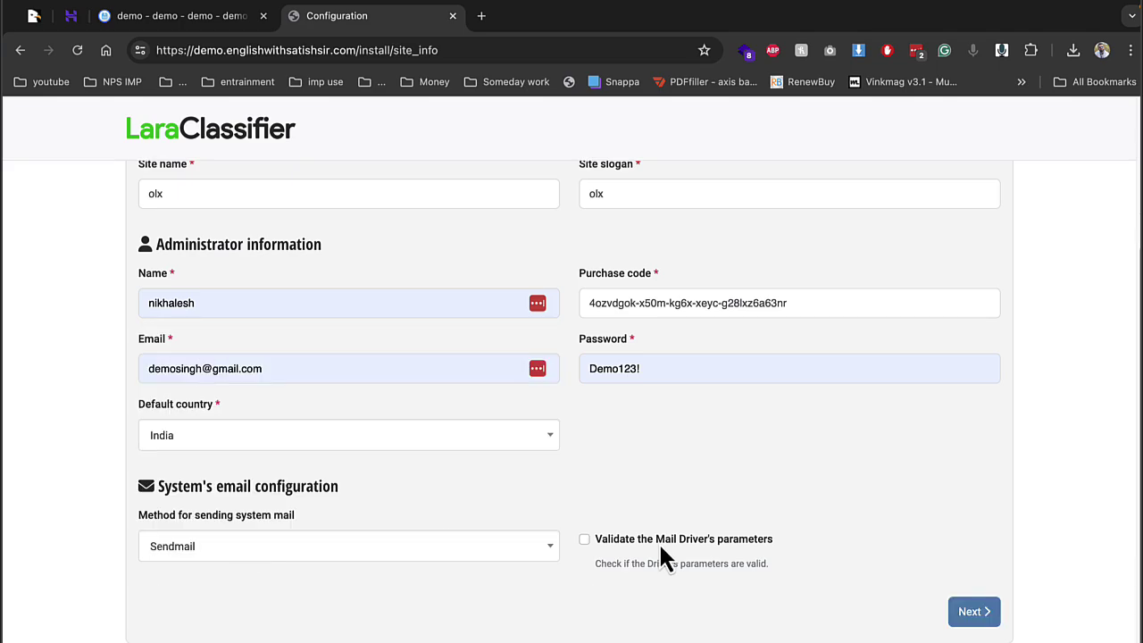
left_click(987, 609)
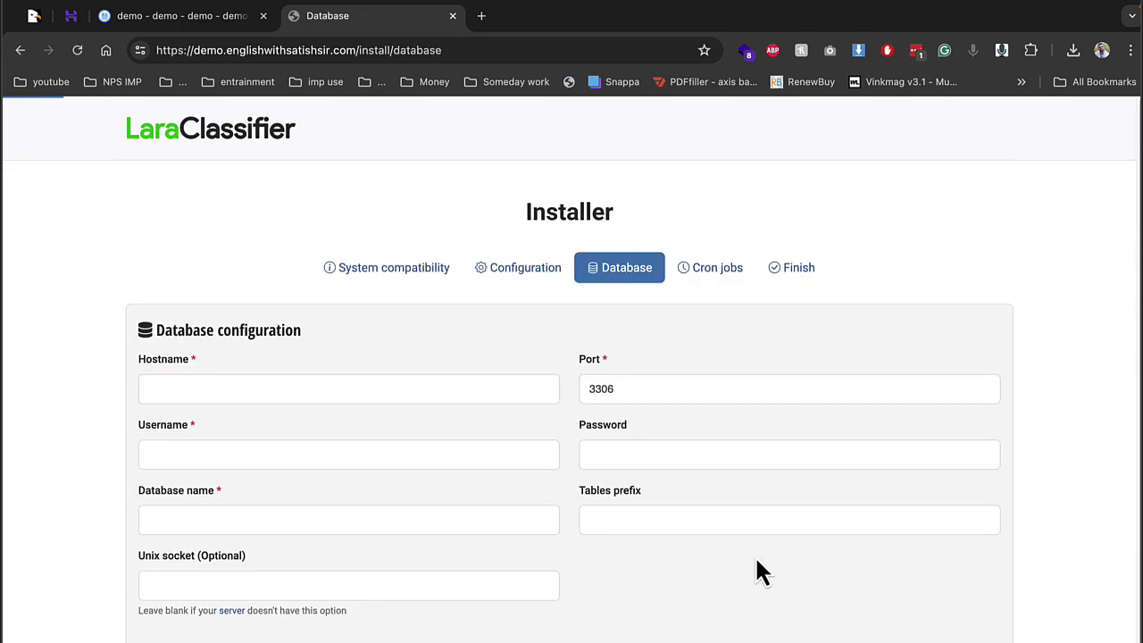
Enter localhost, the demo2 database username and name, and the saved password, then submit
left_click(404, 386)
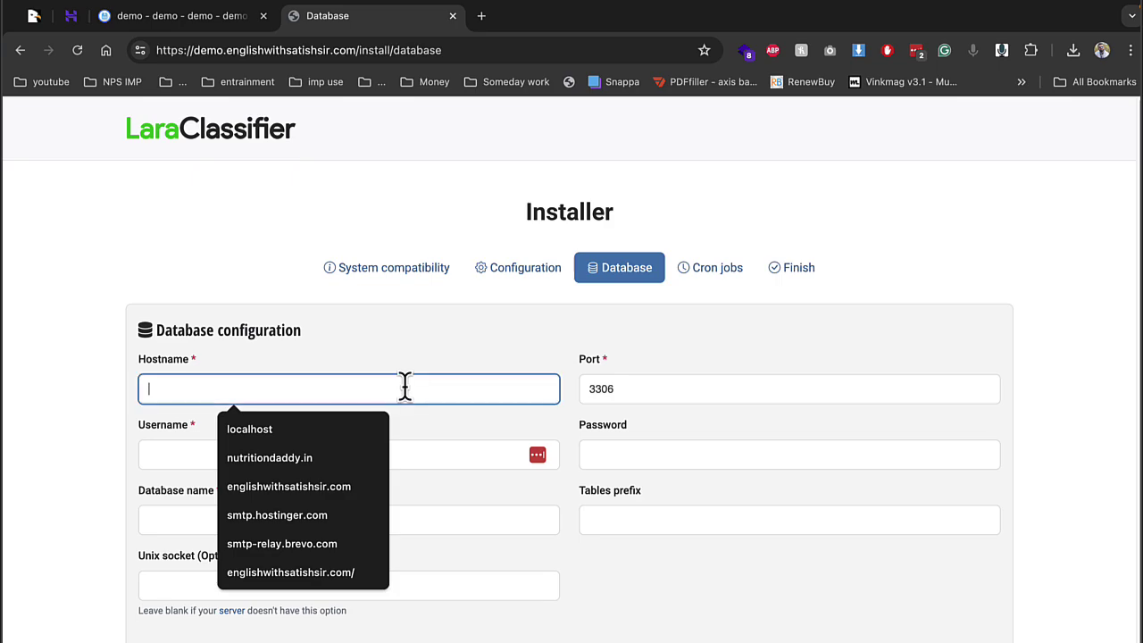
left_click(348, 432)
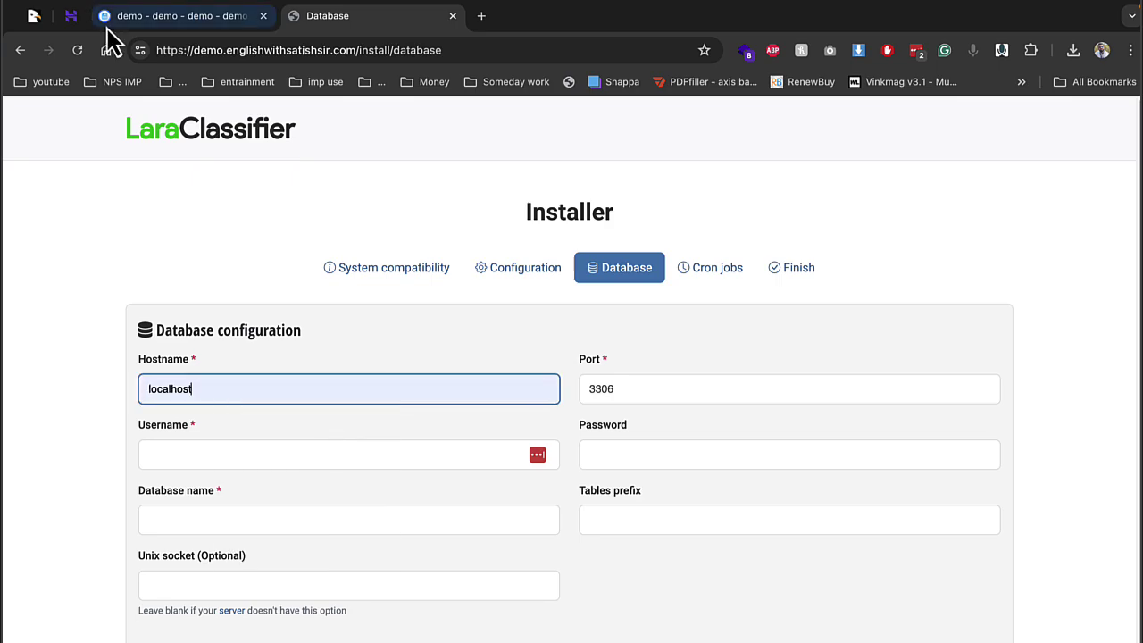
left_click(71, 16)
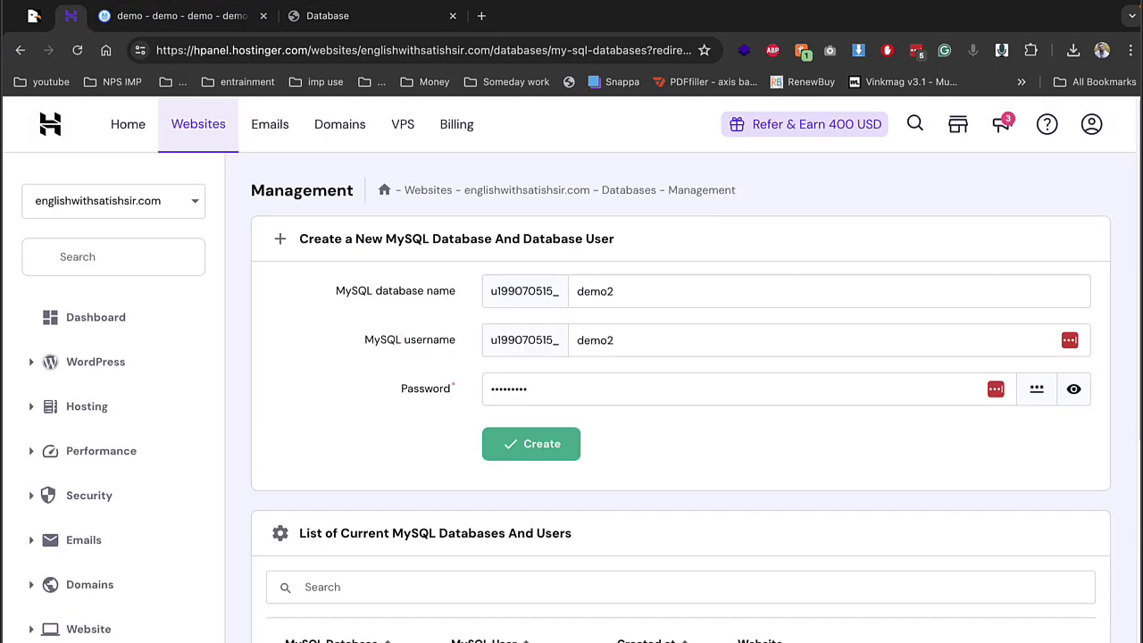
left_click(348, 18)
left_click(266, 455)
type("u199070515_demo2")
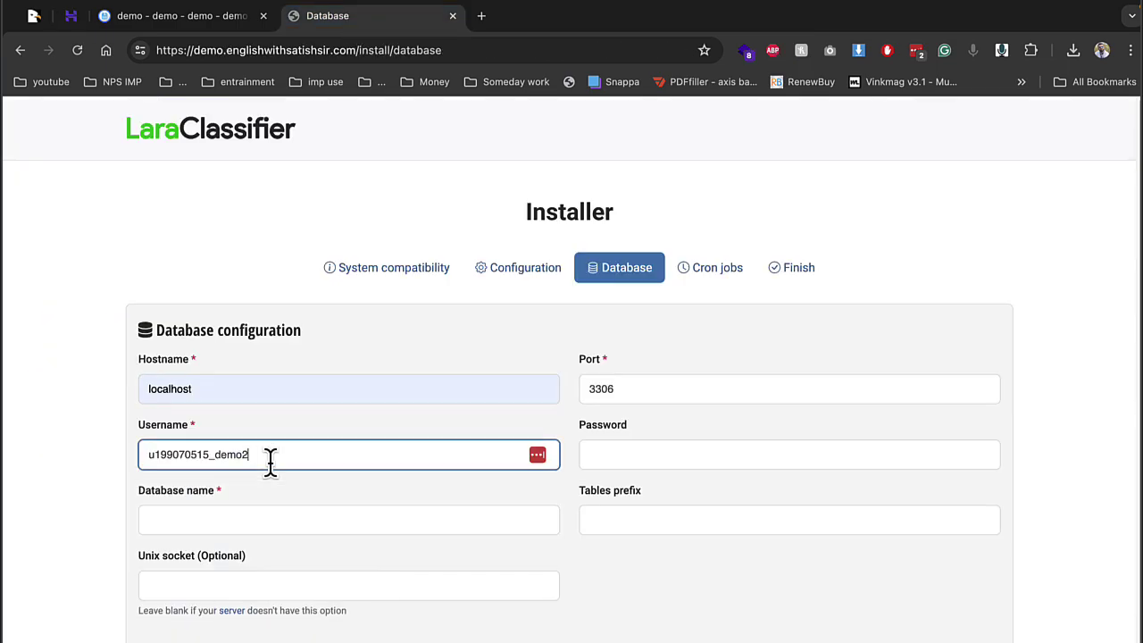
left_click(420, 521)
key("ctrl+v")
left_click(636, 456)
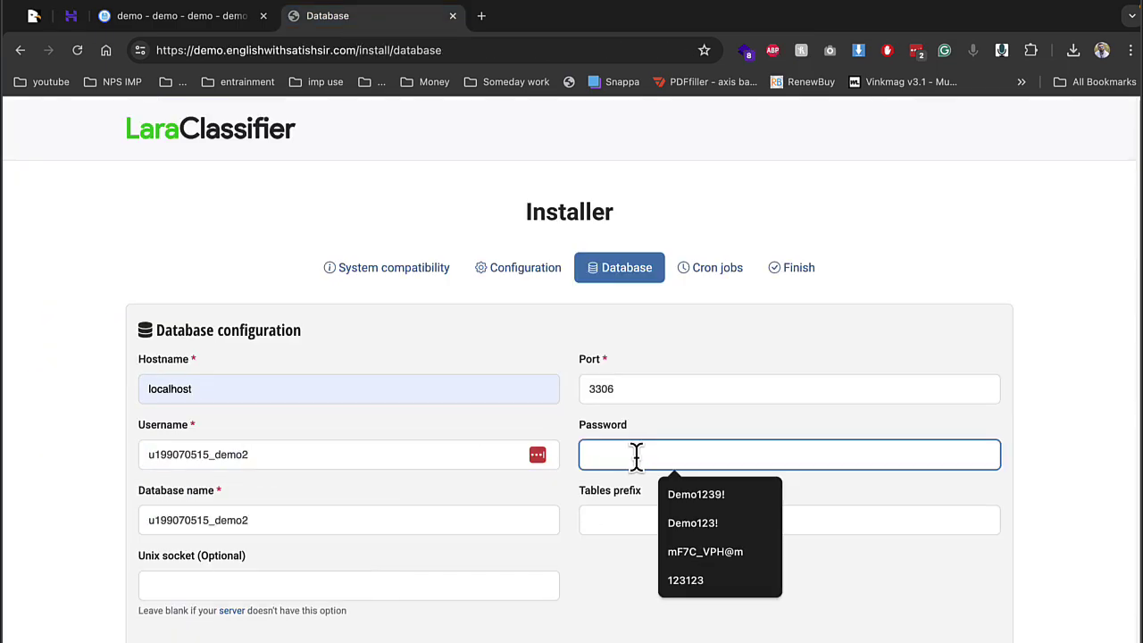
left_click(701, 493)
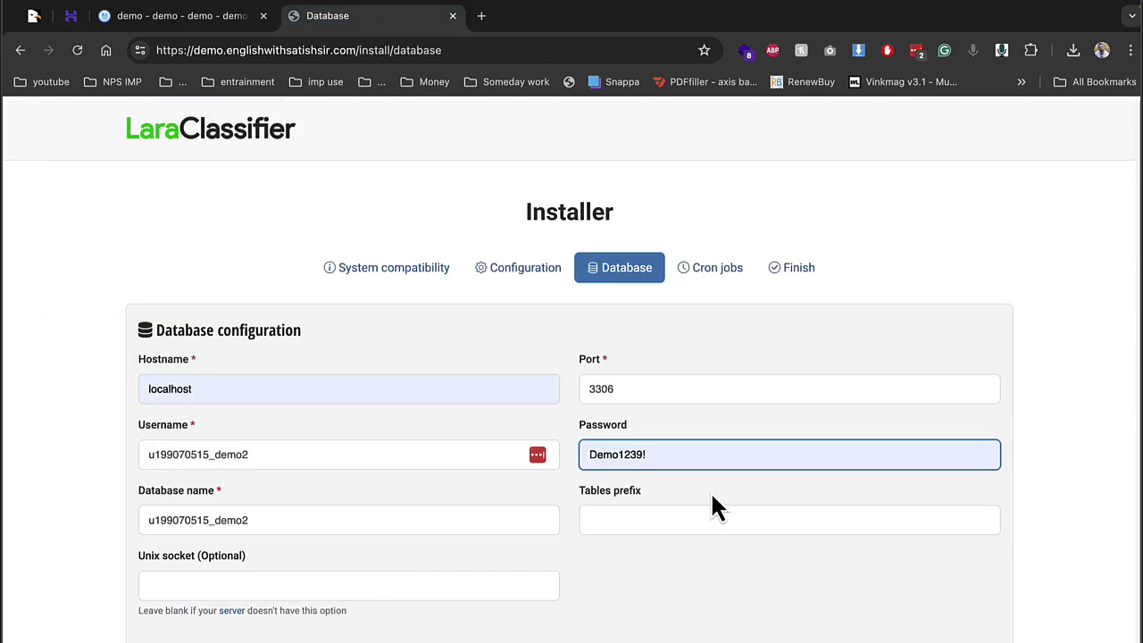
key("Return")
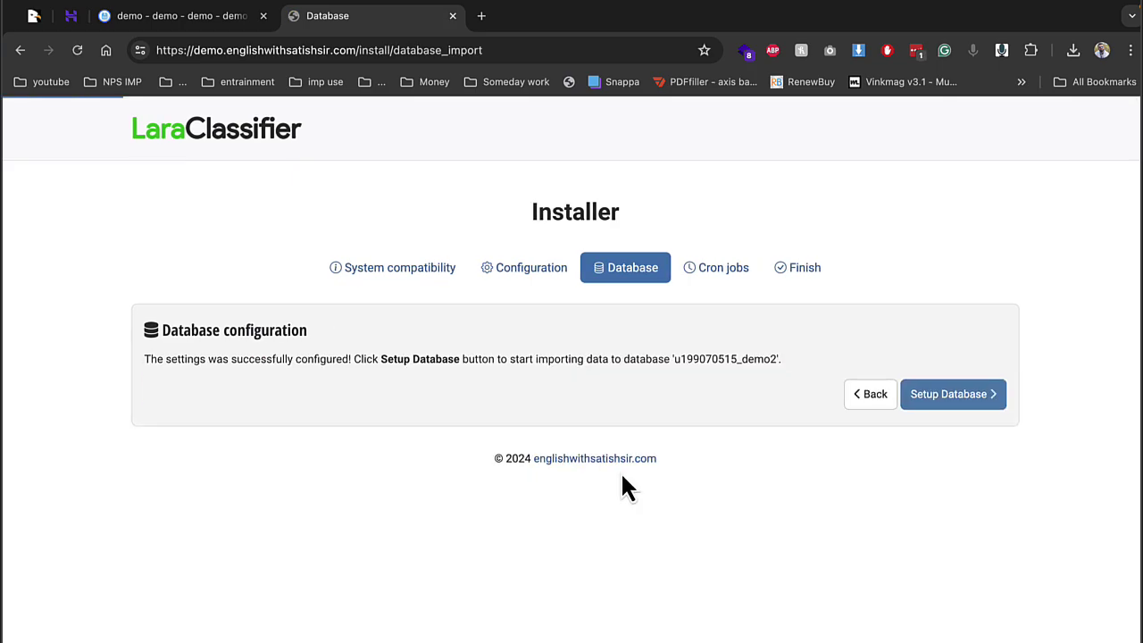
Import the database, pass the Cron jobs page, and scroll the new olx home page
left_click(986, 407)
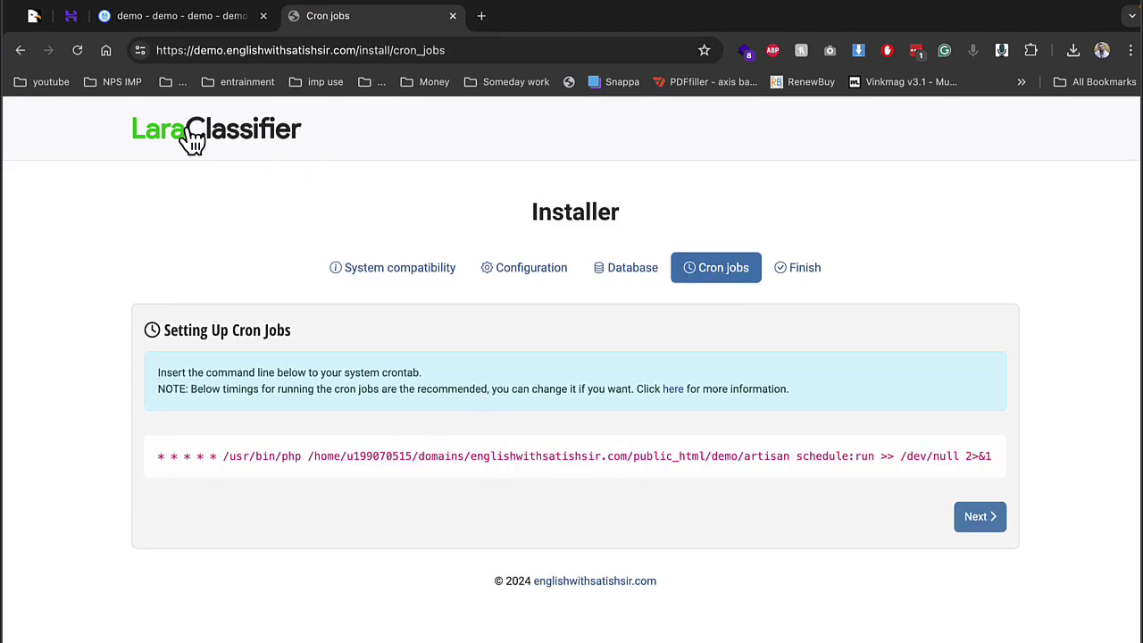
left_click(989, 528)
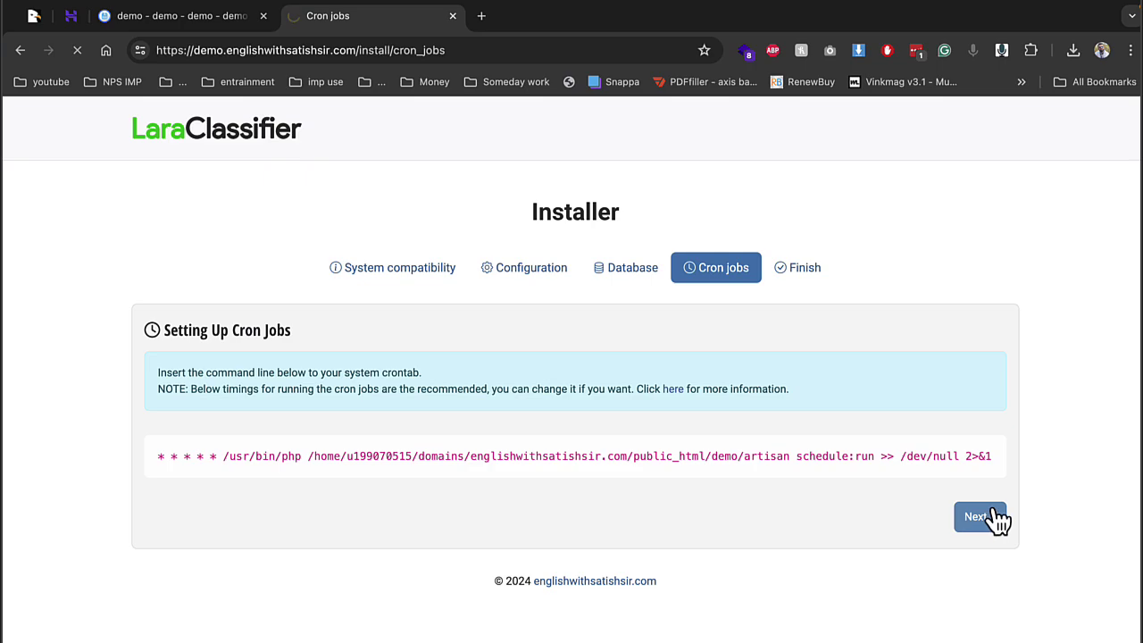
scroll(581, 414, "down", 10)
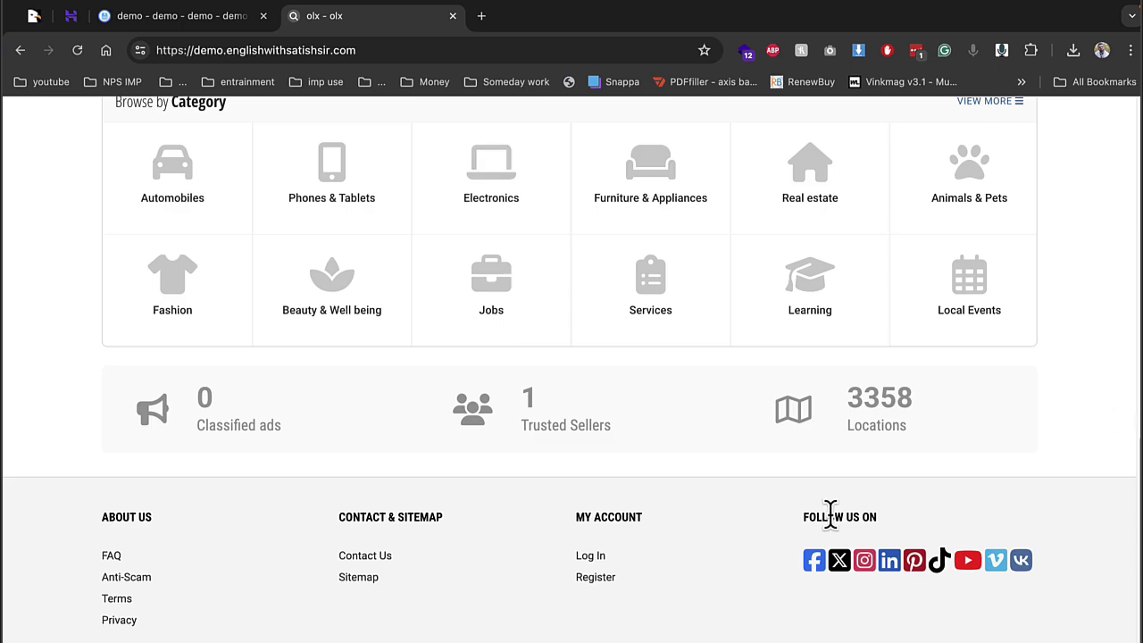
Enter gwalior in the Where ? location field, then place the caret at the address end
double_click(846, 423)
scroll(862, 462, "up", 10)
left_click(625, 375)
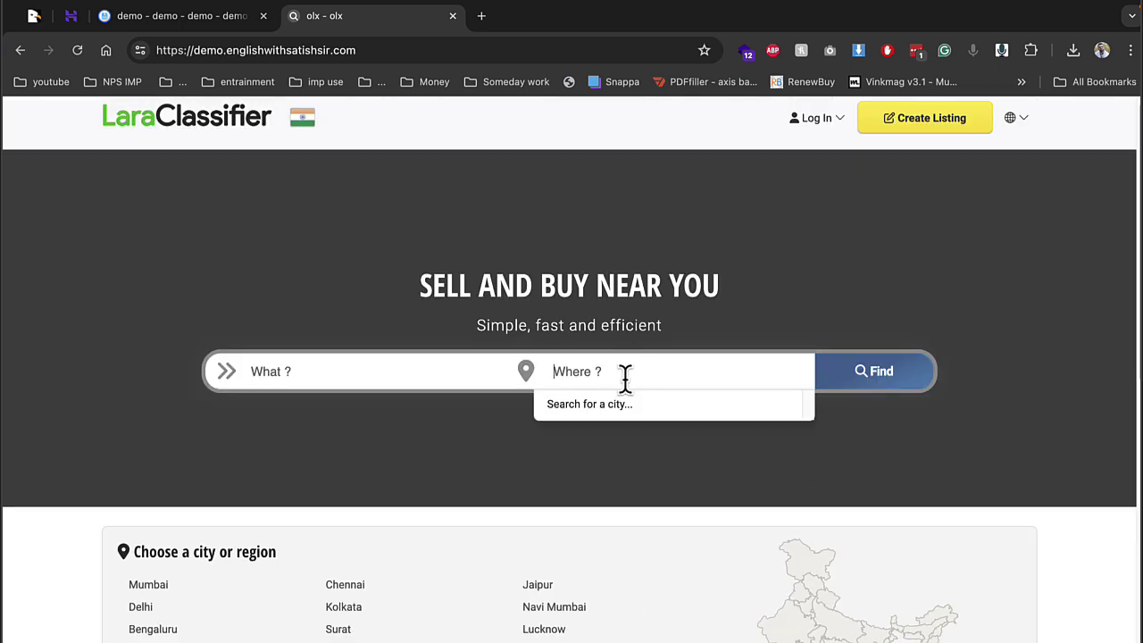
type("gwalior")
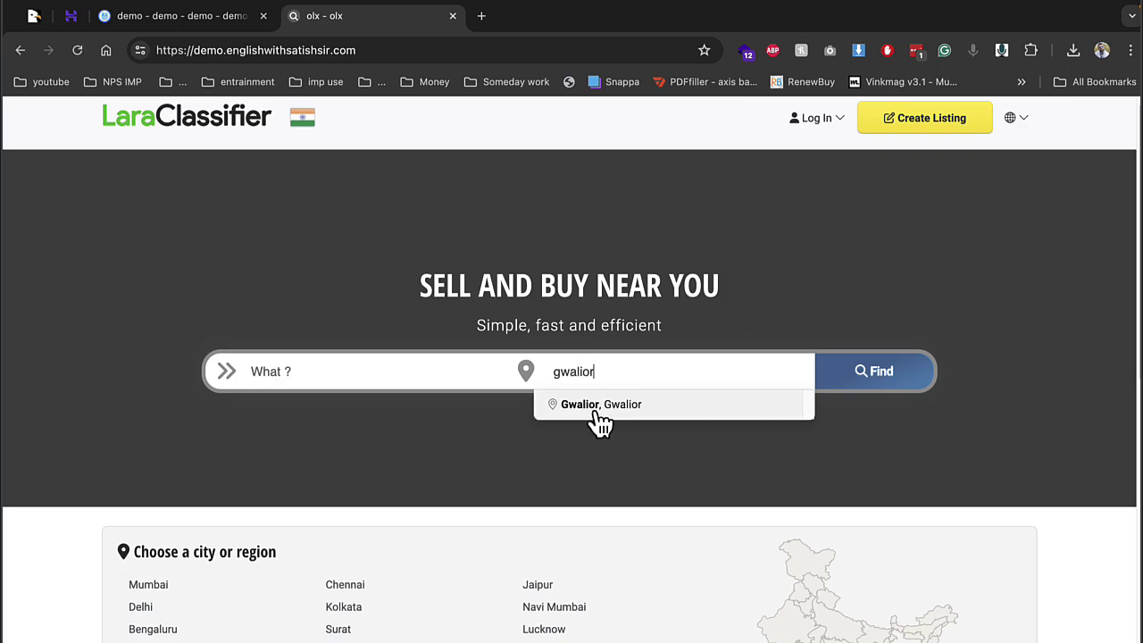
left_click(420, 275)
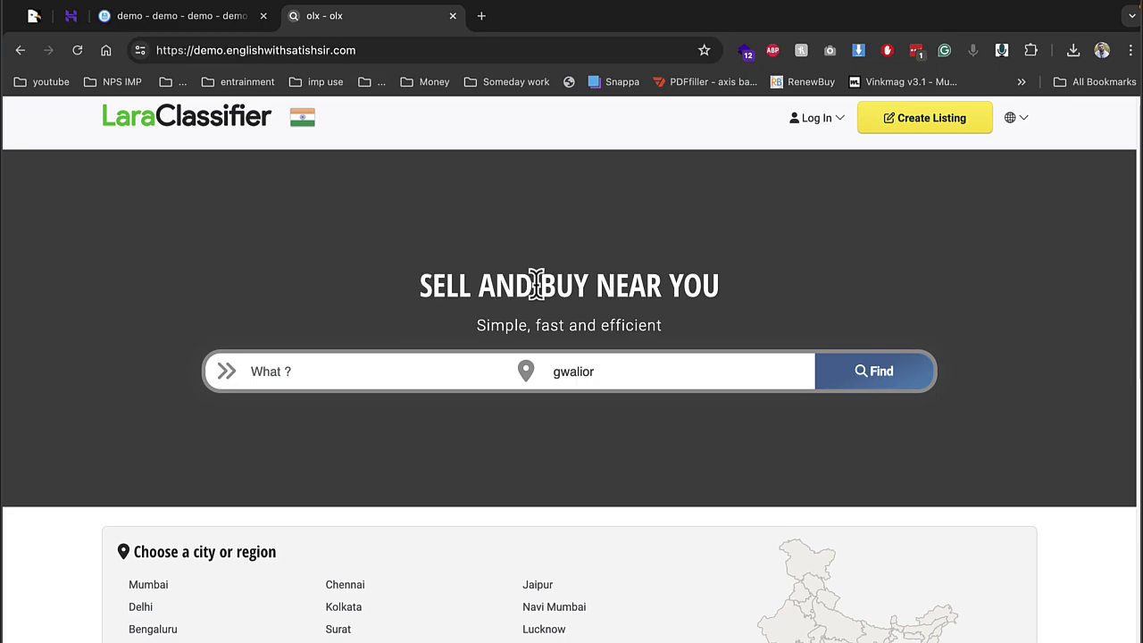
left_click(395, 50)
left_click(471, 50)
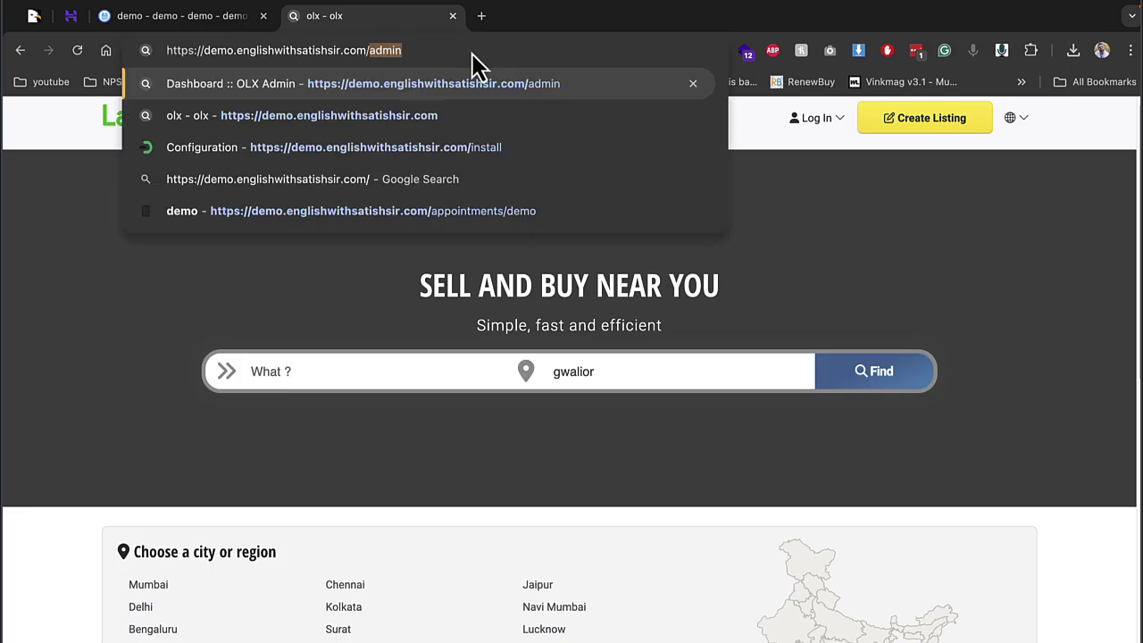
Sign in to the admin area with the saved admin e-mail and the account password
key("Return")
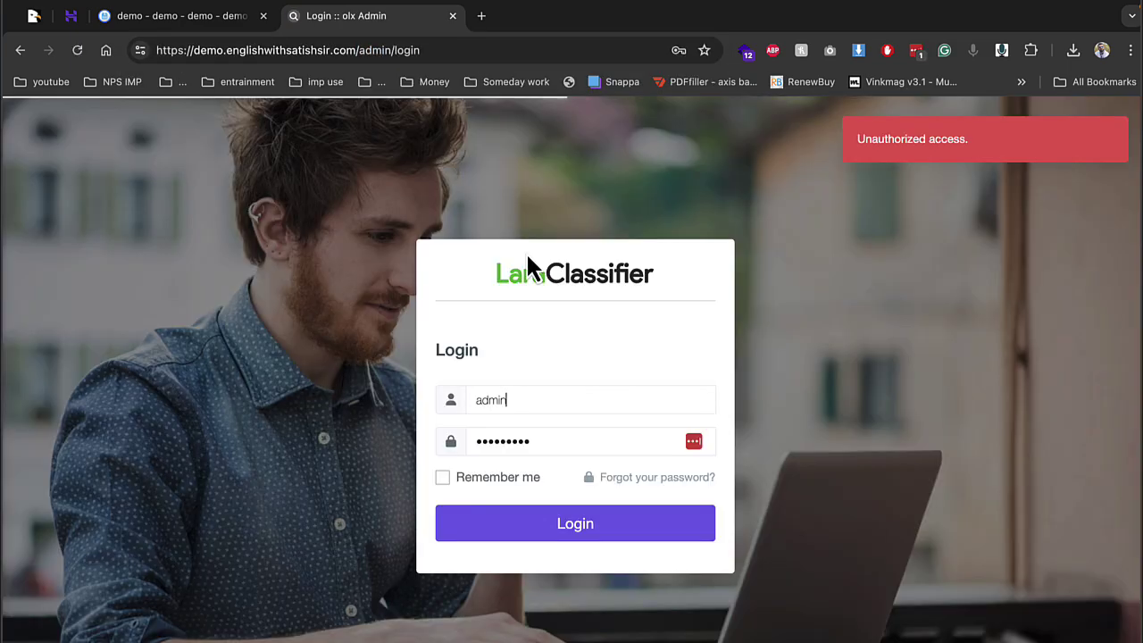
double_click(648, 393)
type("de")
key("Down")
key("Return")
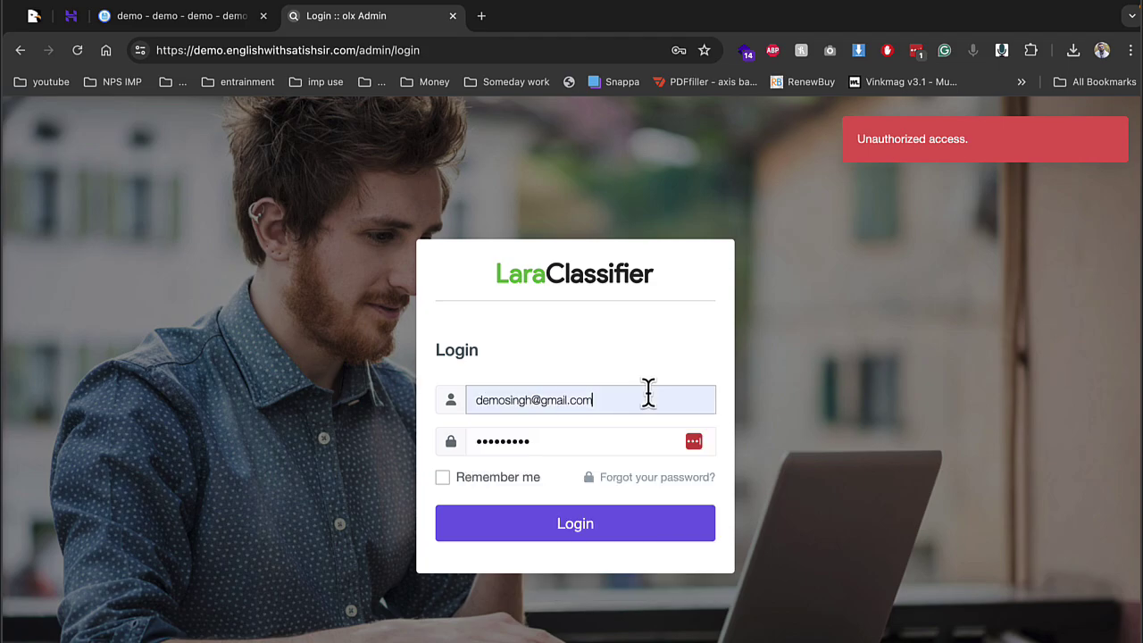
key("Tab")
type("12")
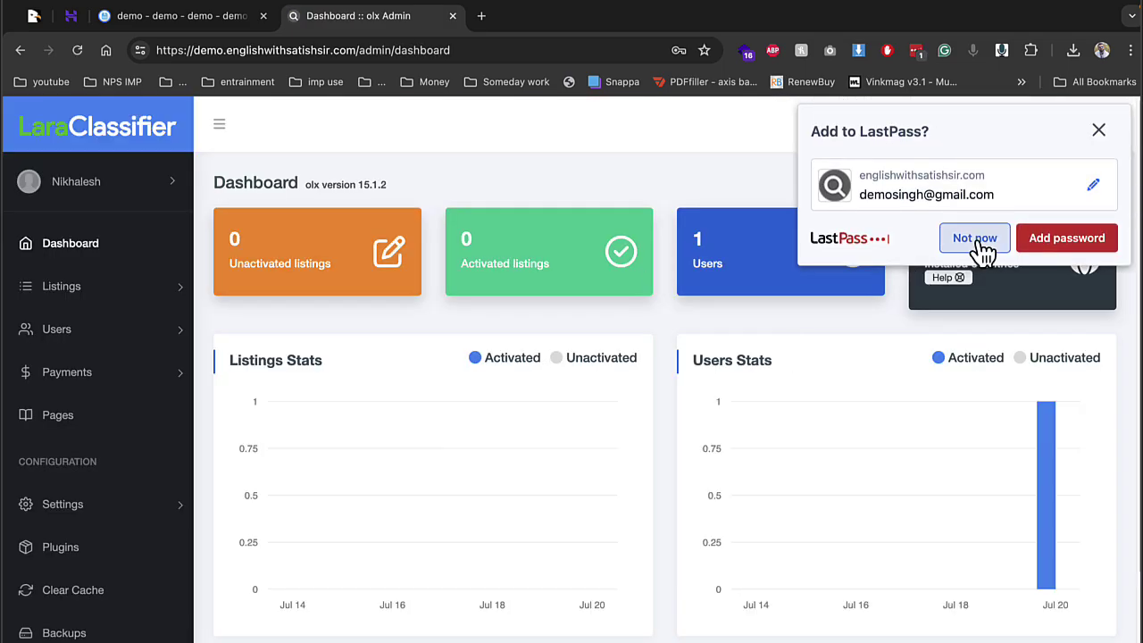
left_click(976, 241)
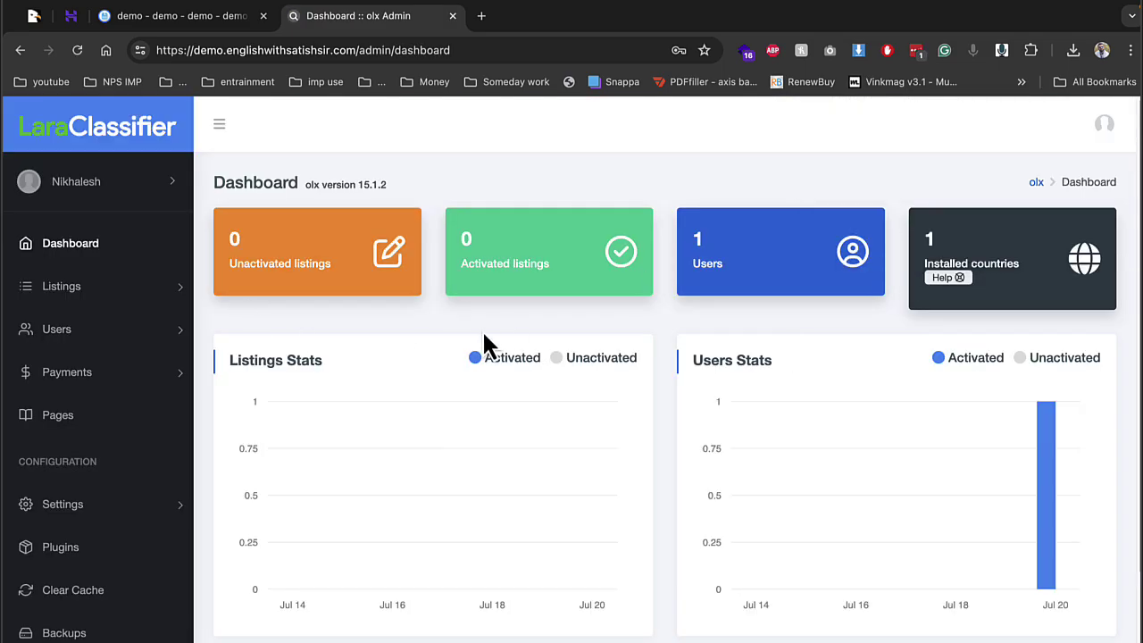
Expand Settings > General in the admin sidebar
scroll(486, 347, "down", 2)
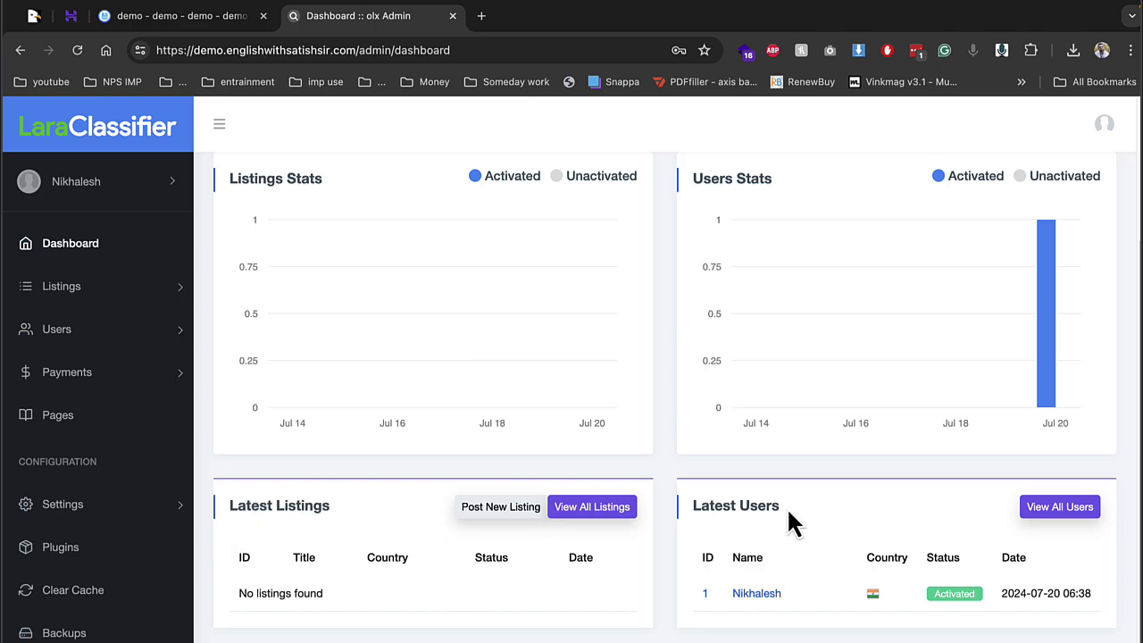
scroll(371, 217, "up", 2)
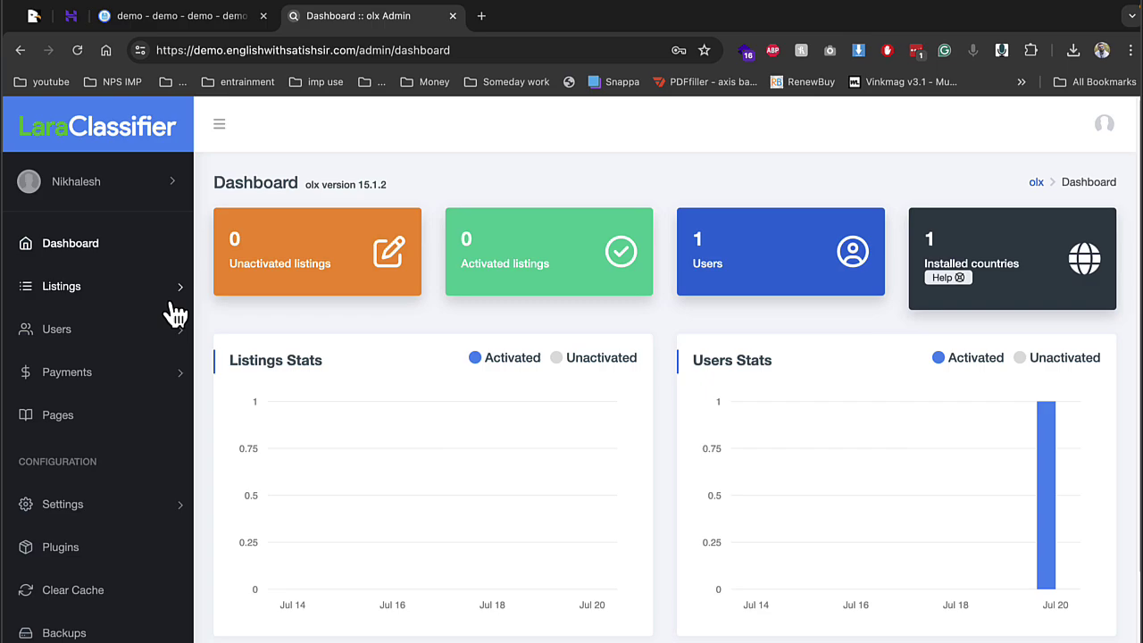
scroll(123, 357, "down", 1)
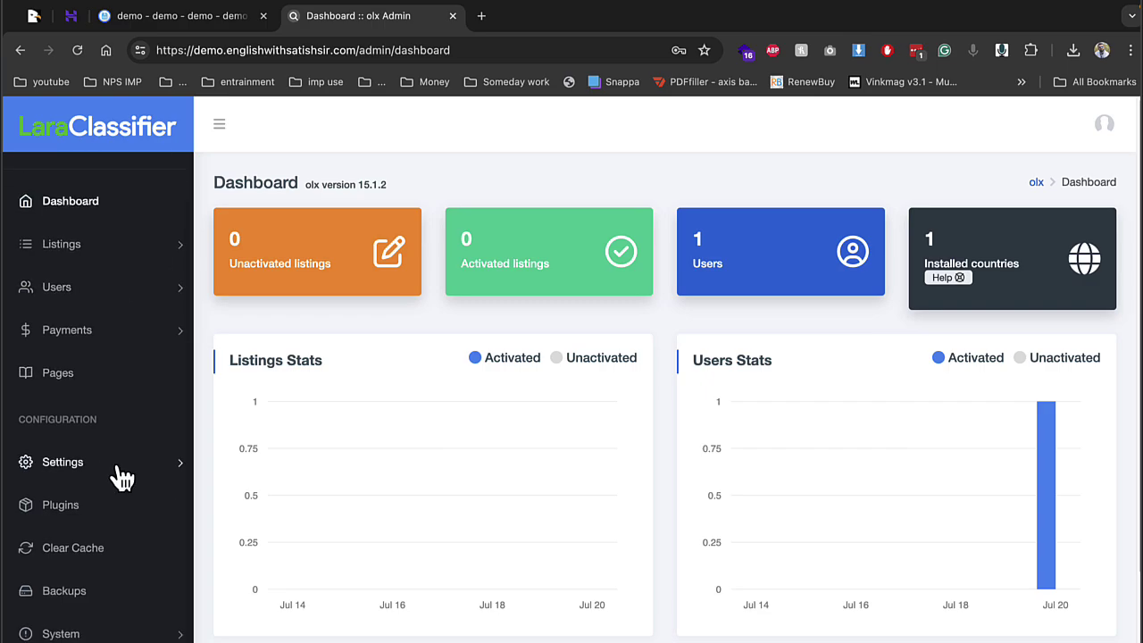
scroll(125, 286, "up", 1)
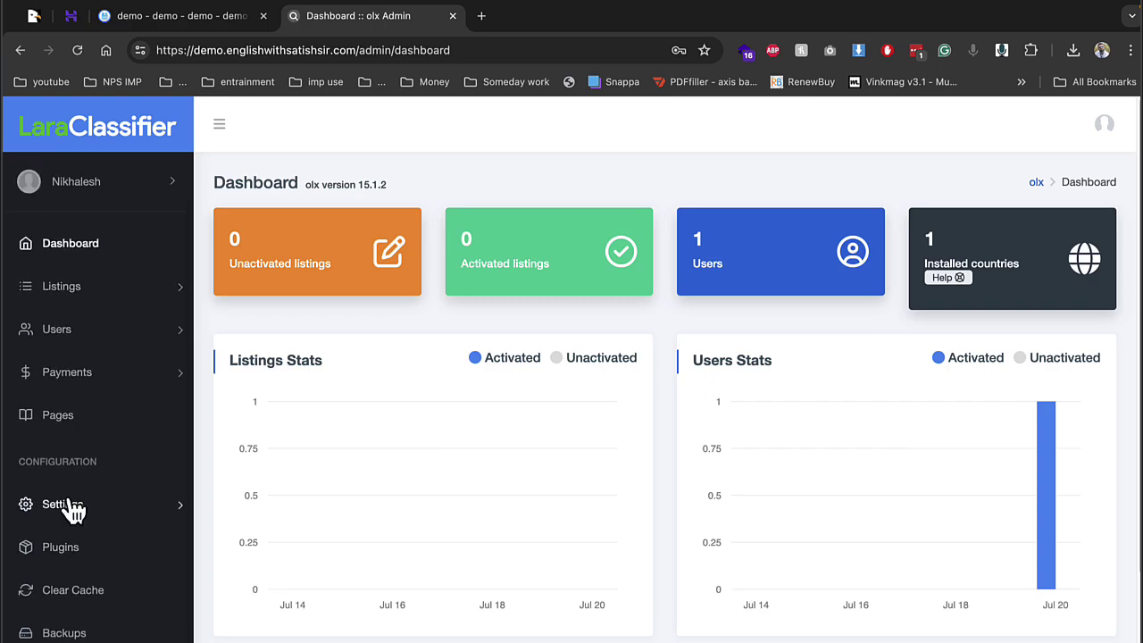
left_click(72, 507)
left_click(77, 543)
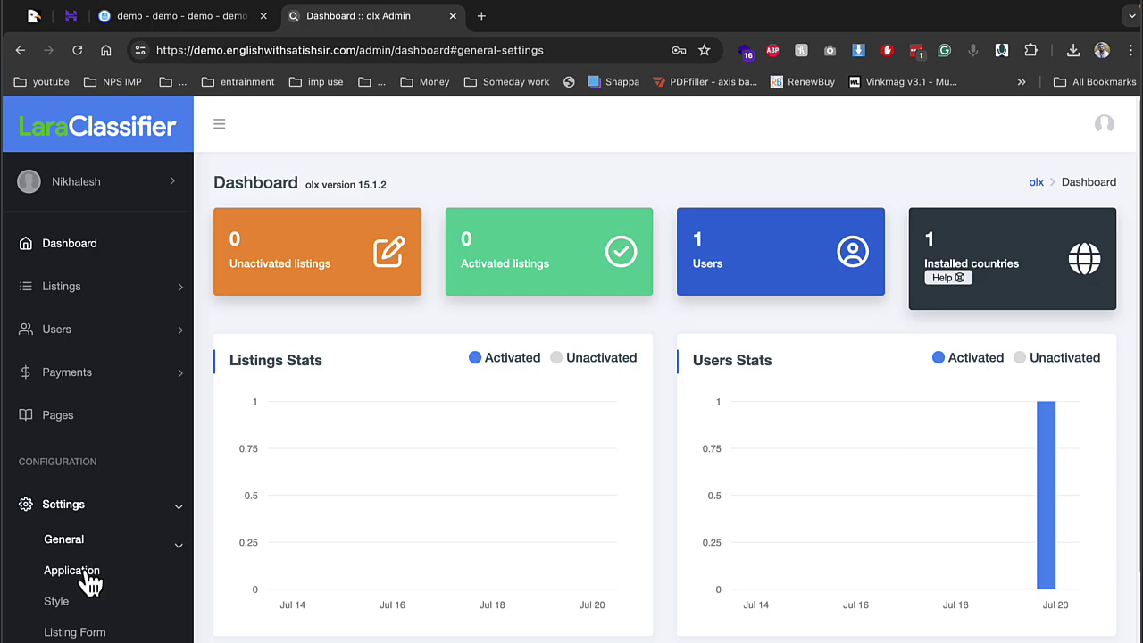
Open the Application settings and scroll through its global options
left_click(81, 573)
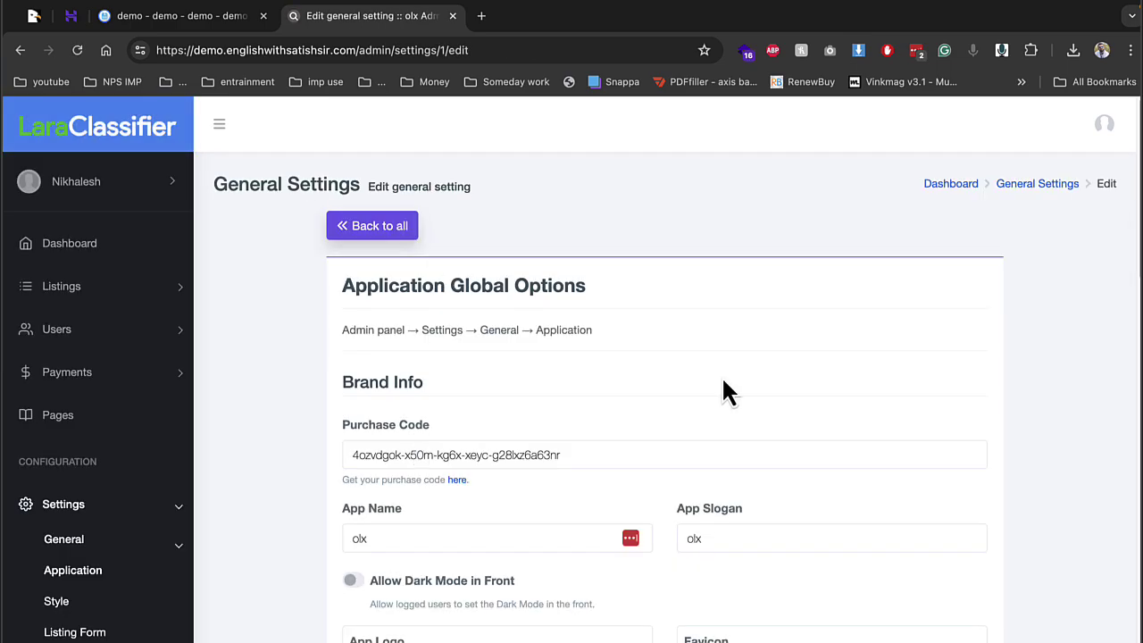
scroll(723, 381, "down", 3)
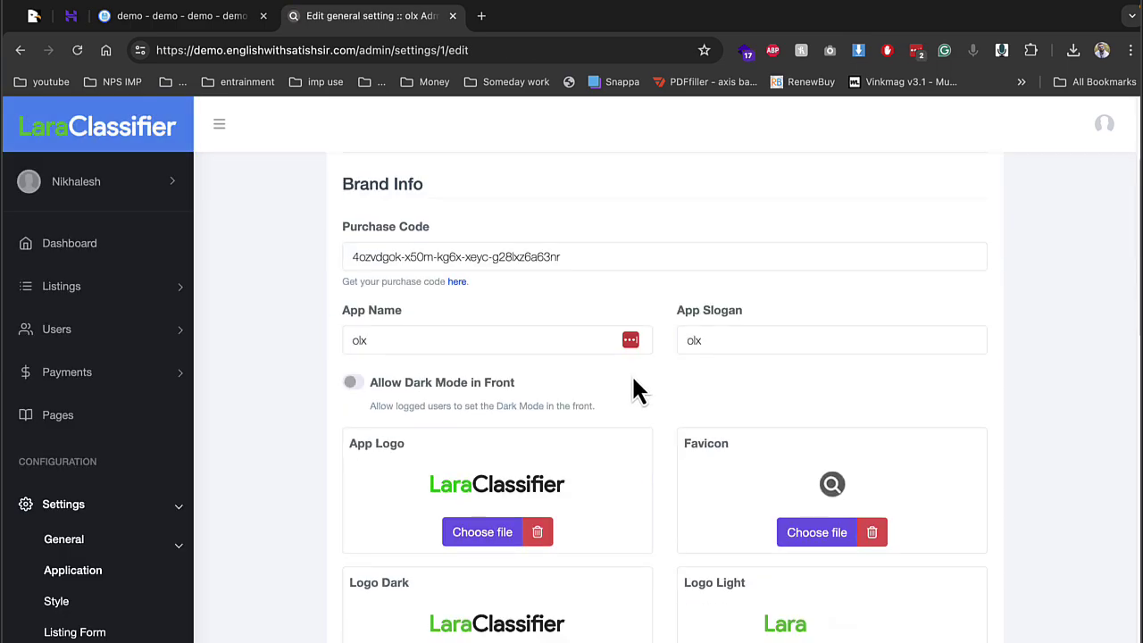
scroll(413, 377, "down", 4)
scroll(416, 379, "down", 3)
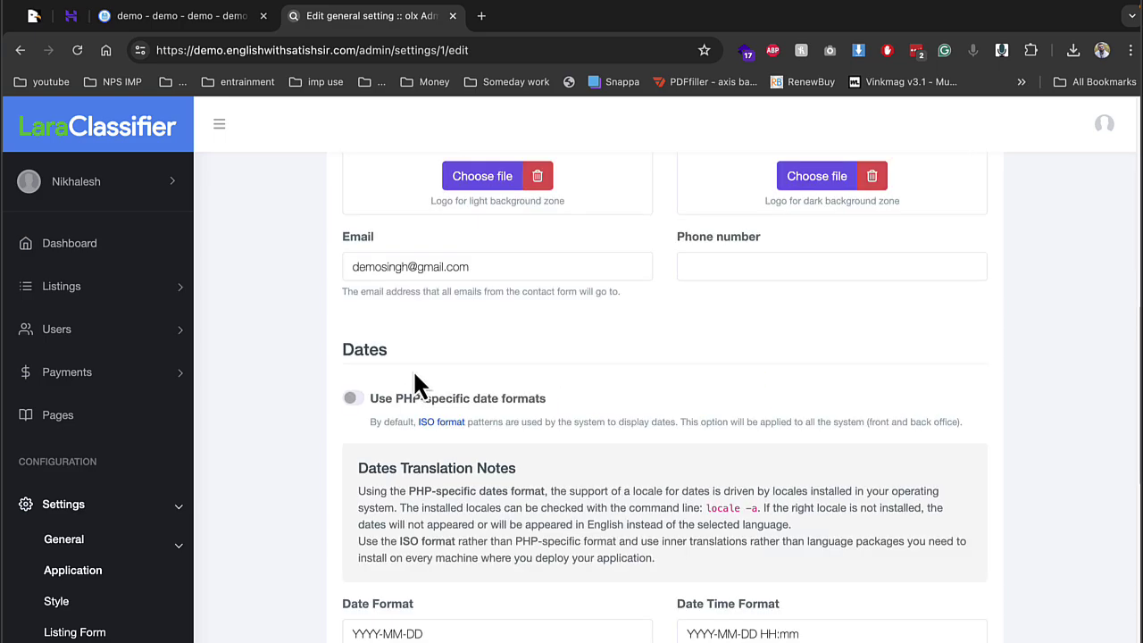
scroll(423, 382, "down", 3)
scroll(422, 382, "down", 8)
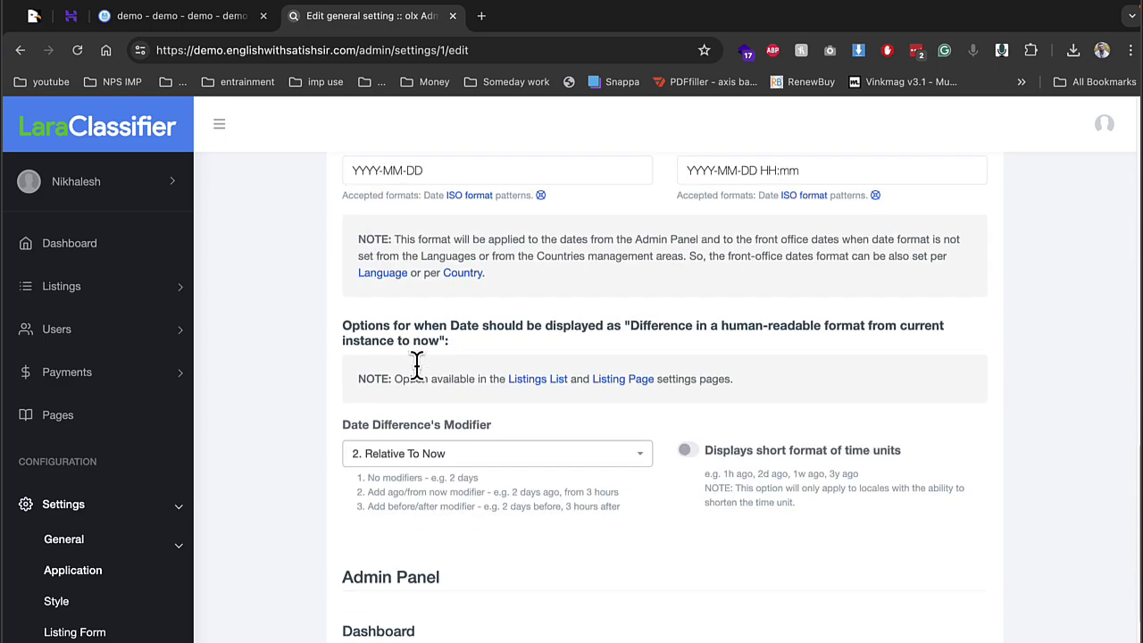
scroll(423, 382, "down", 1)
scroll(174, 483, "down", 3)
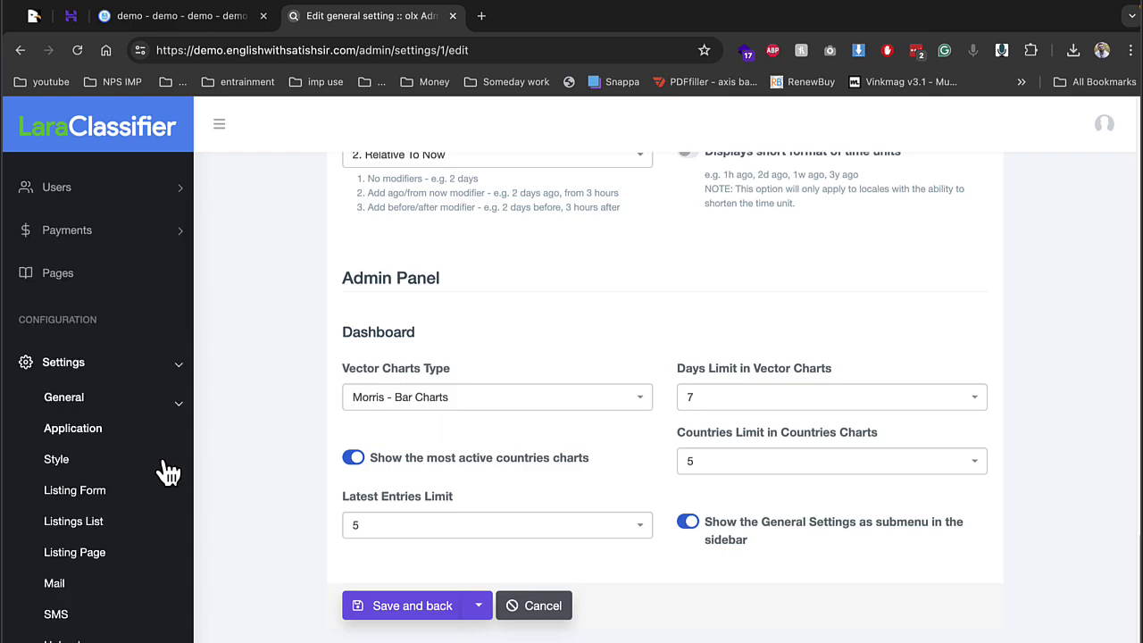
Review Style Customization: Default skin, 1200 page width and 216×40 logo size
left_click(57, 462)
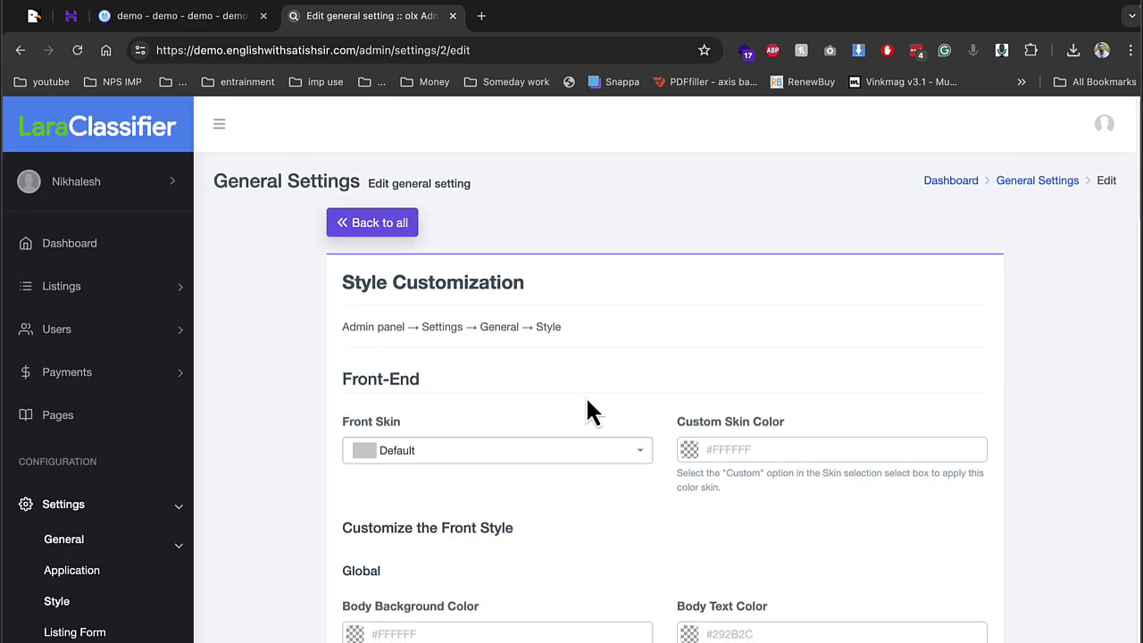
scroll(589, 411, "down", 7)
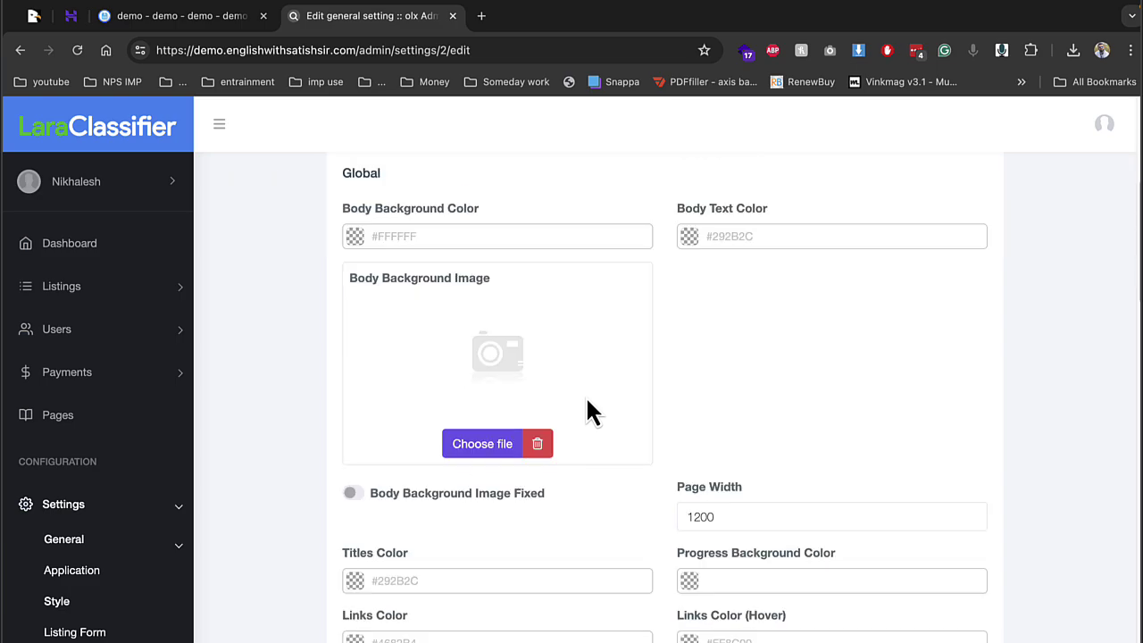
scroll(764, 439, "down", 5)
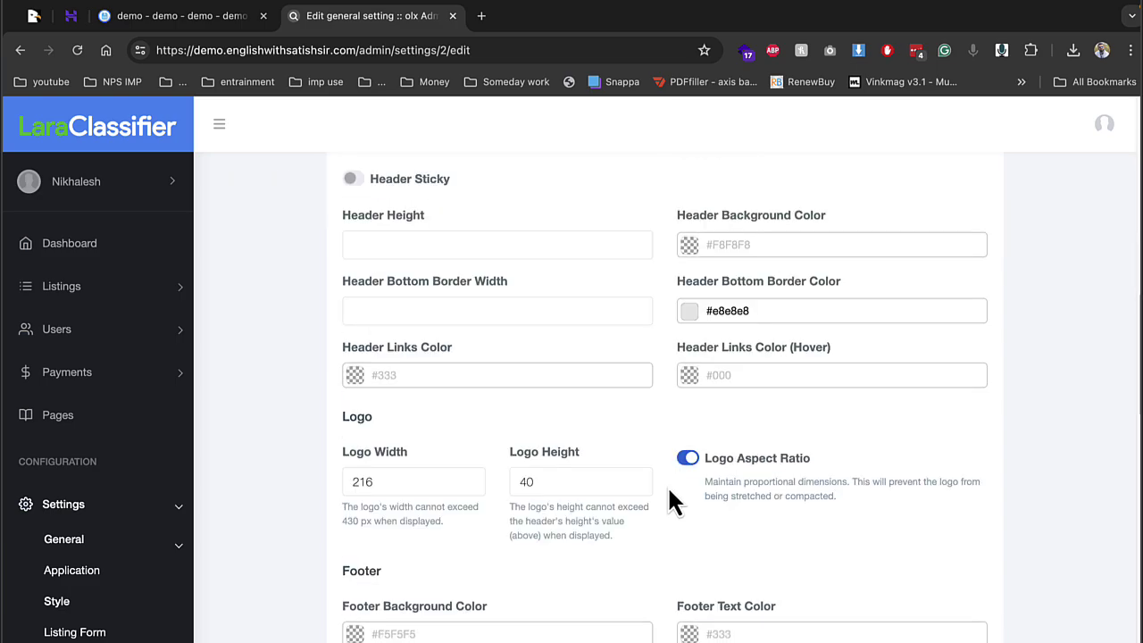
scroll(98, 473, "down", 3)
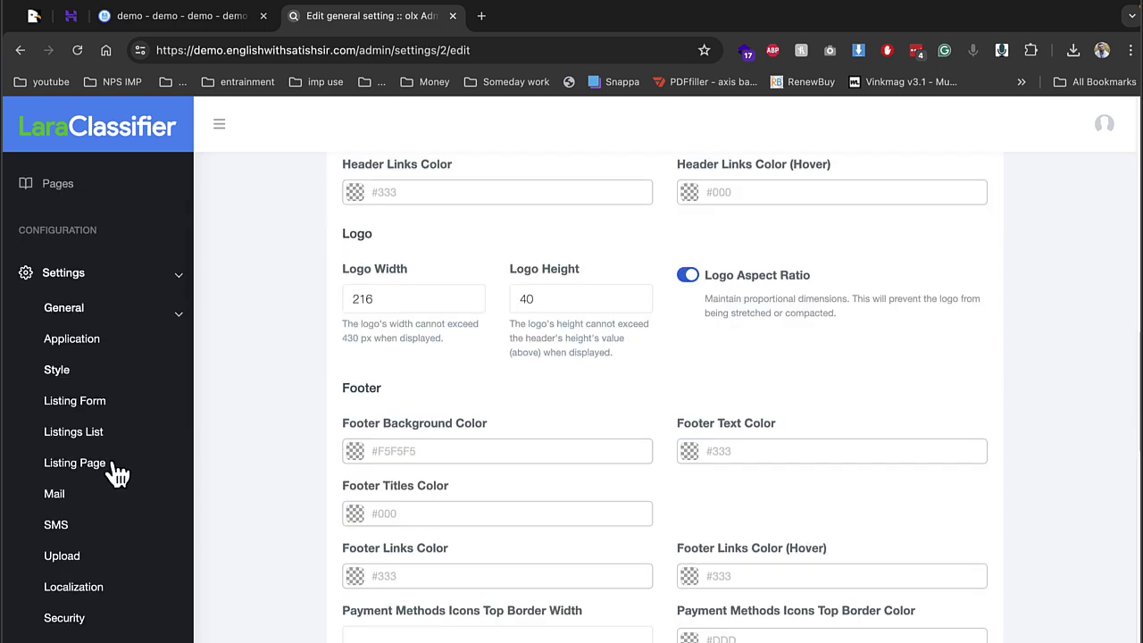
Open Listing Form settings and check the pictures, listings-per-user and description length limits
left_click(96, 403)
scroll(429, 340, "down", 3)
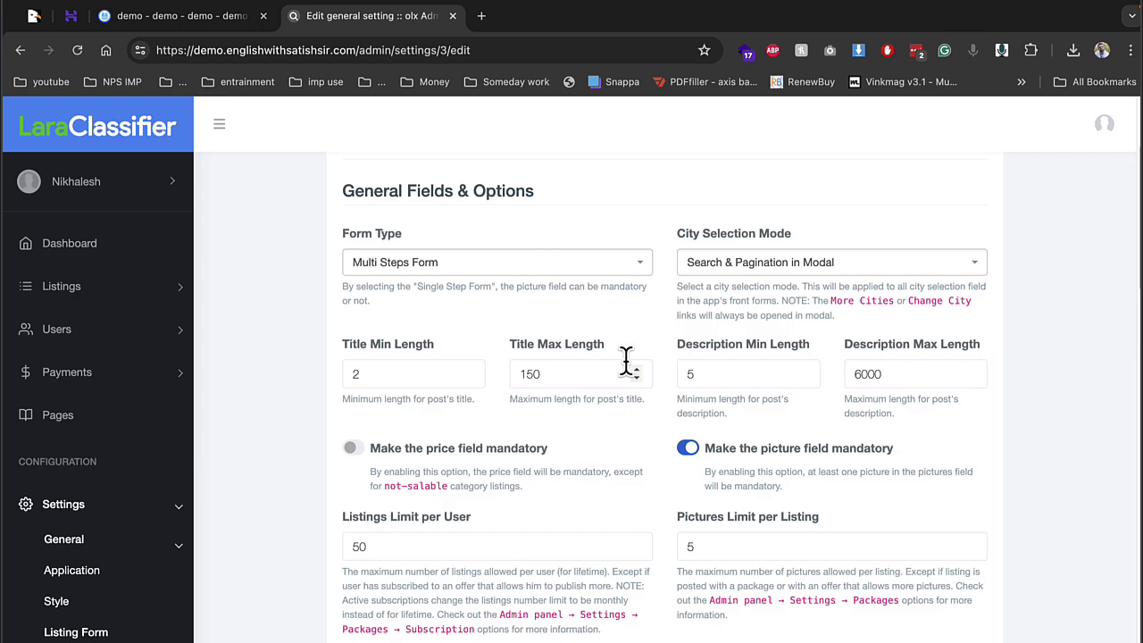
scroll(474, 339, "down", 1)
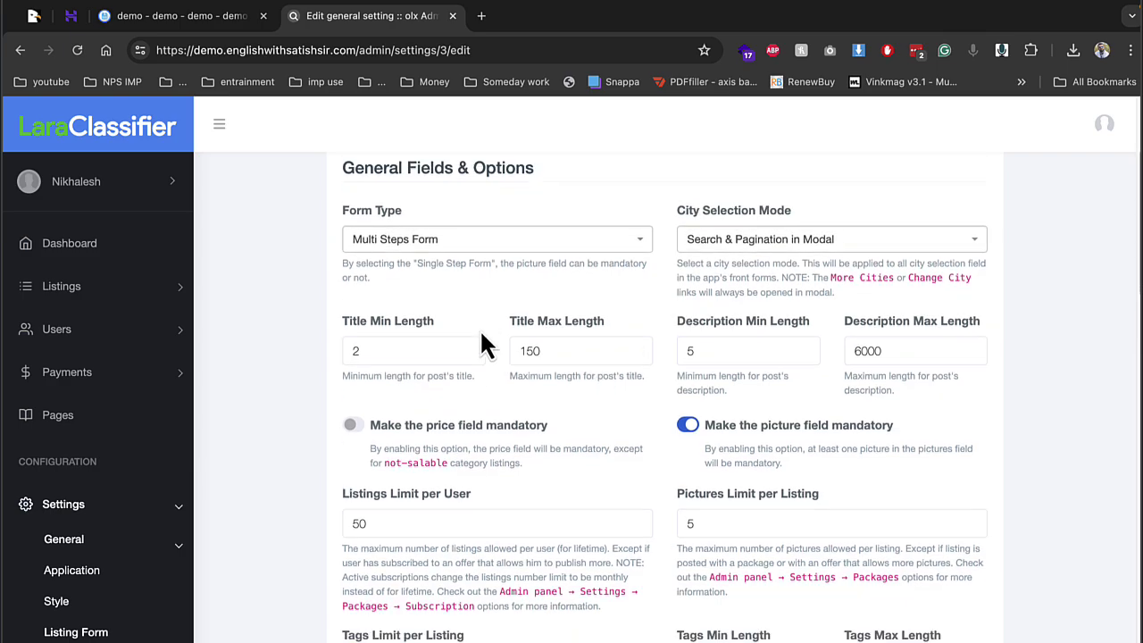
double_click(710, 516)
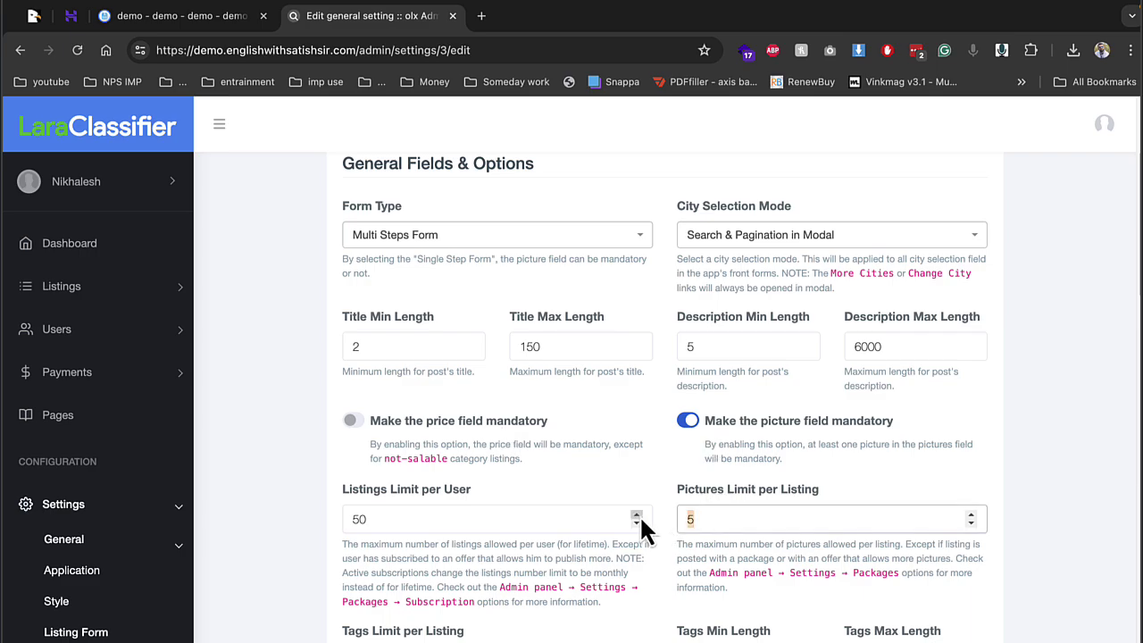
double_click(362, 519)
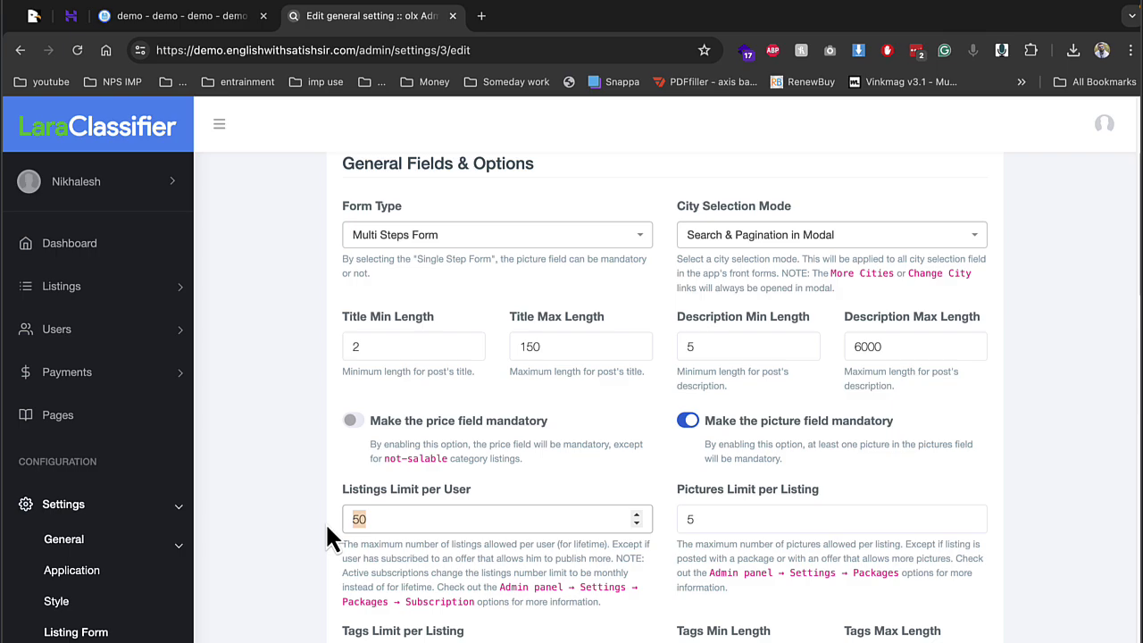
double_click(732, 348)
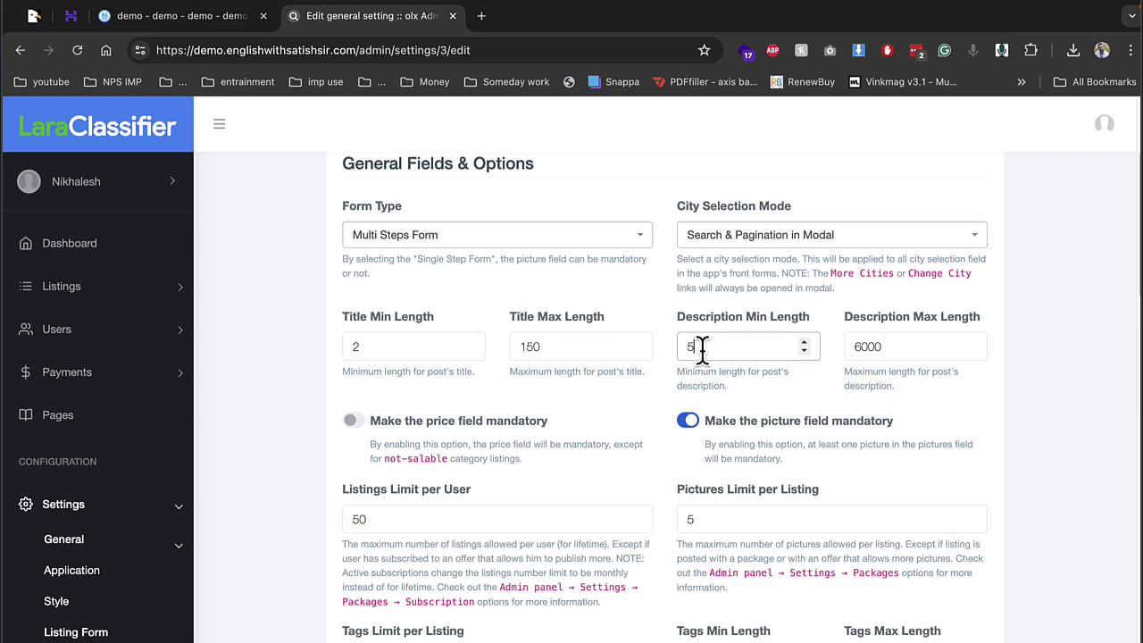
scroll(572, 416, "down", 3)
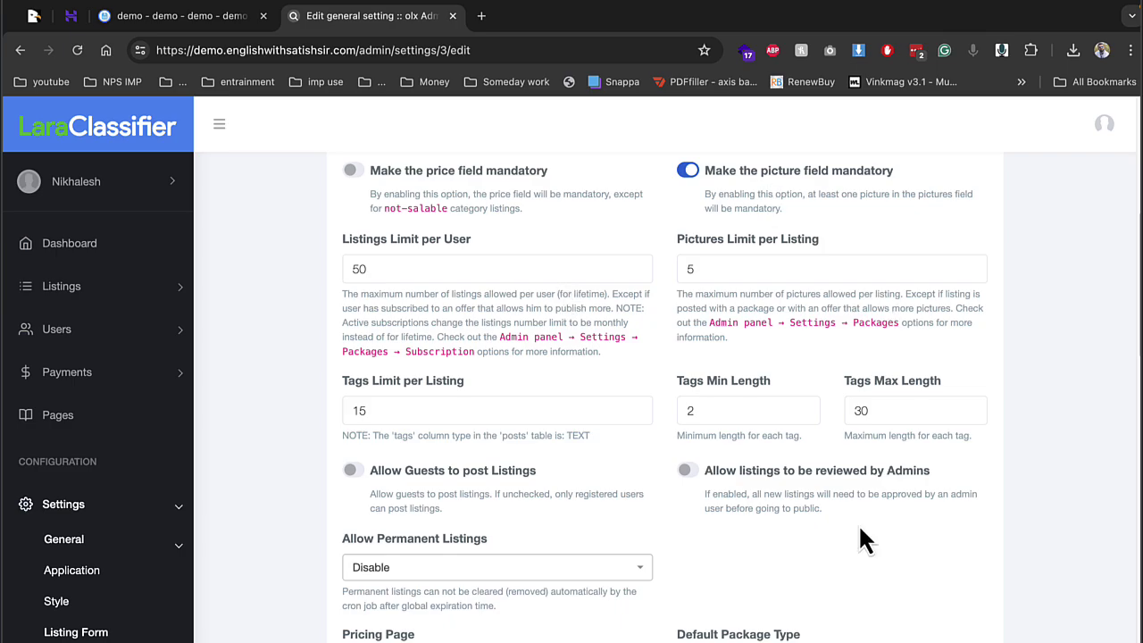
Turn on Allow Guests to post Listings and save the listing form settings
left_click(353, 472)
scroll(714, 482, "down", 10)
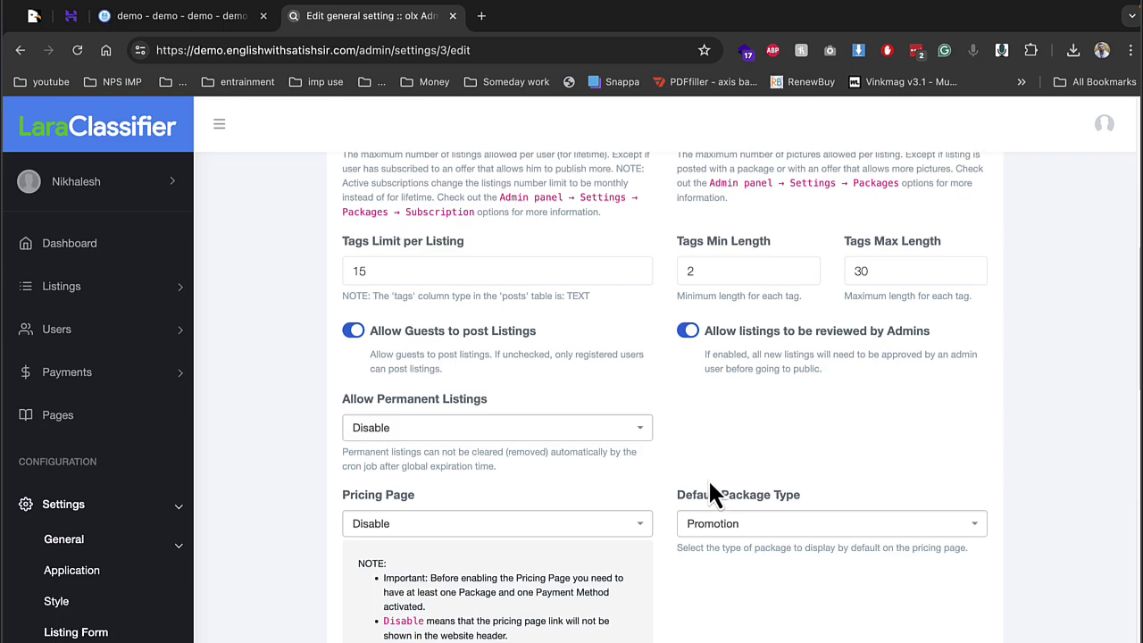
scroll(712, 493, "down", 5)
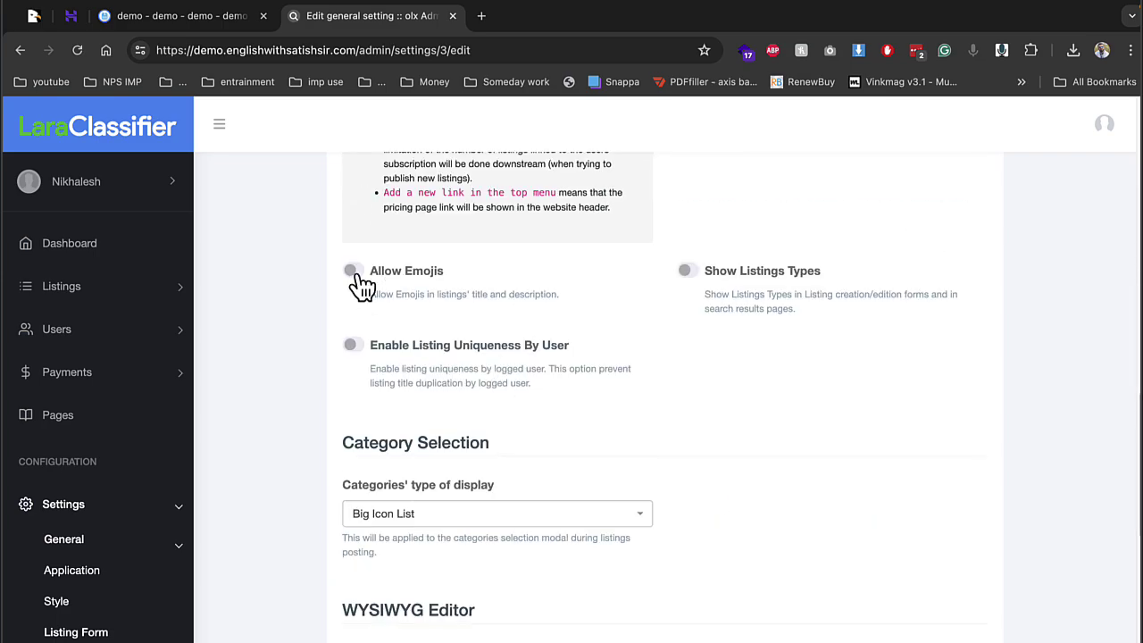
scroll(606, 391, "down", 2)
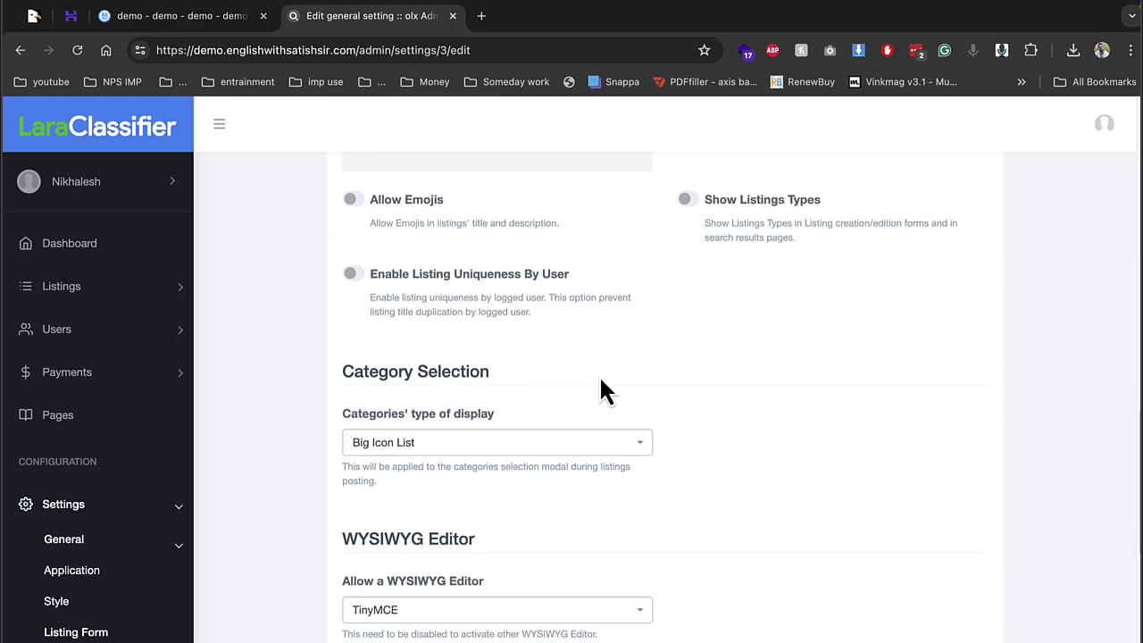
scroll(606, 391, "down", 5)
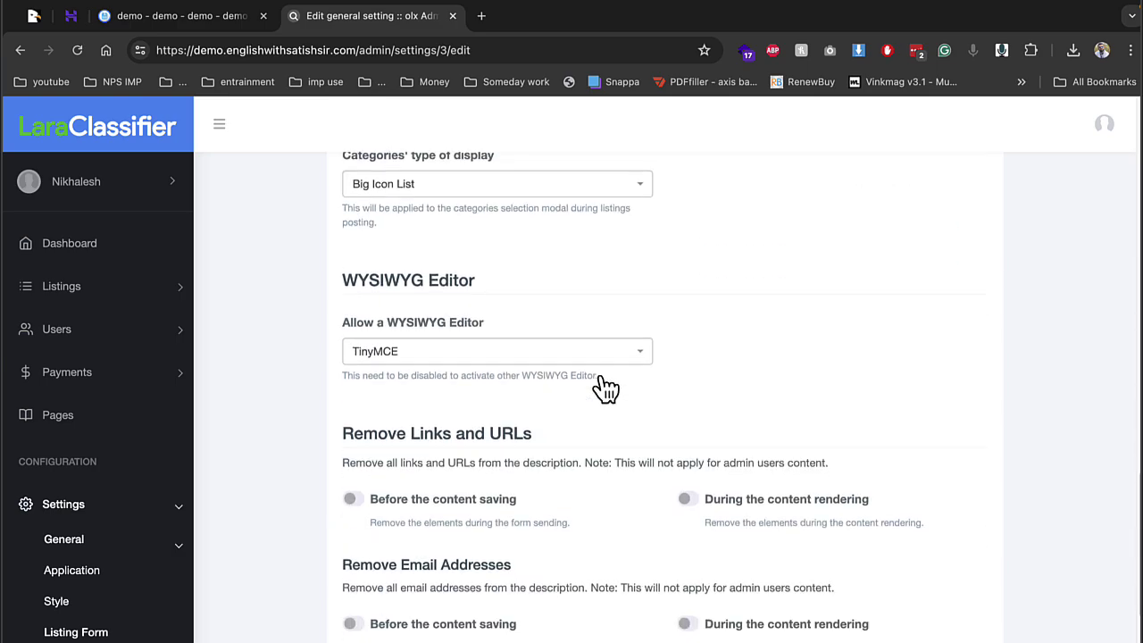
scroll(605, 389, "down", 1)
scroll(703, 406, "down", 7)
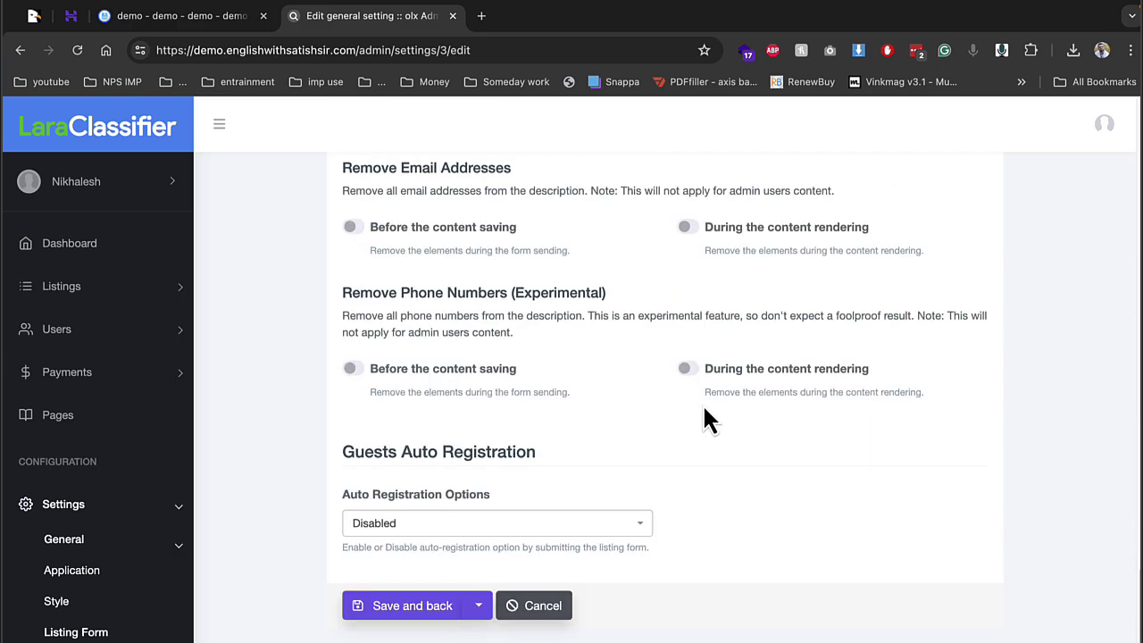
left_click(408, 612)
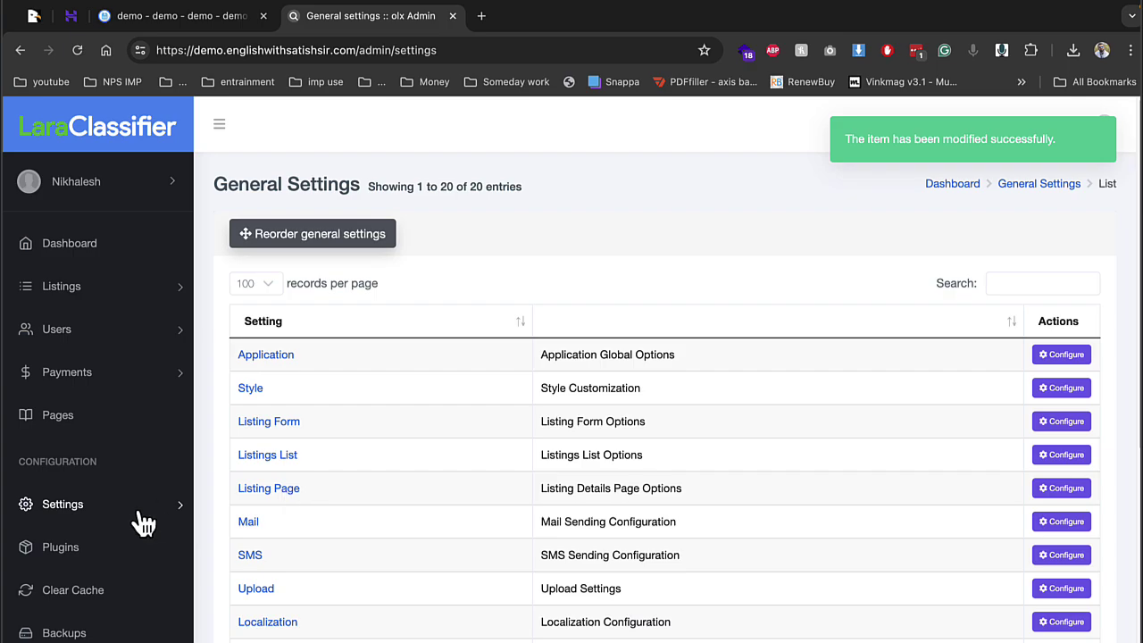
Open Settings > Packages > Subscription to list the Basic and Premium packages
scroll(141, 518, "down", 1)
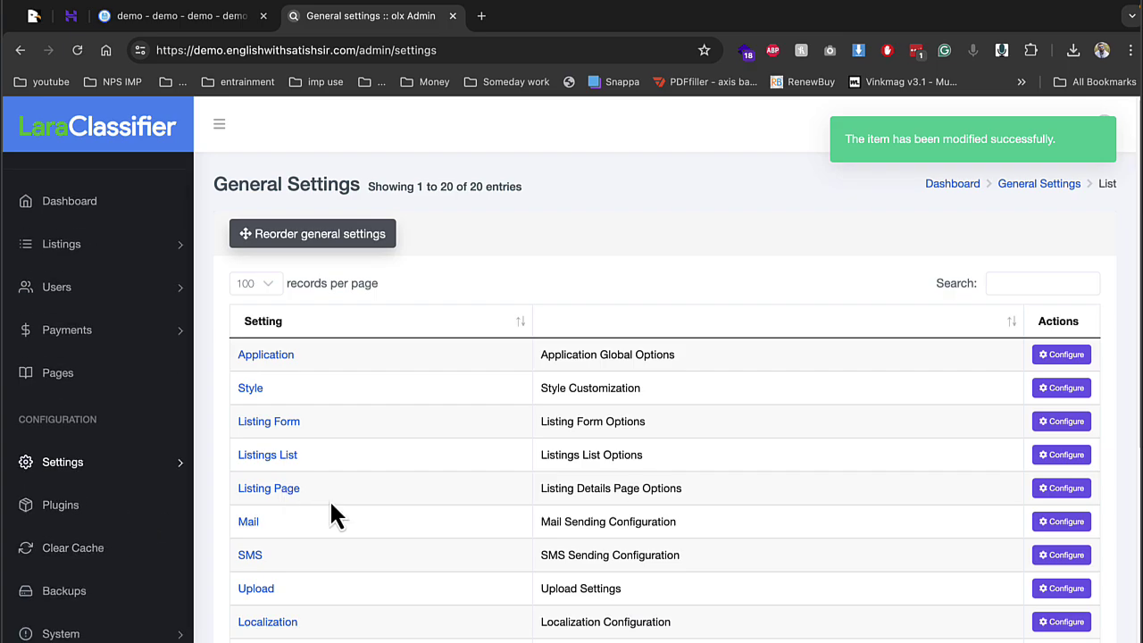
left_click(112, 464)
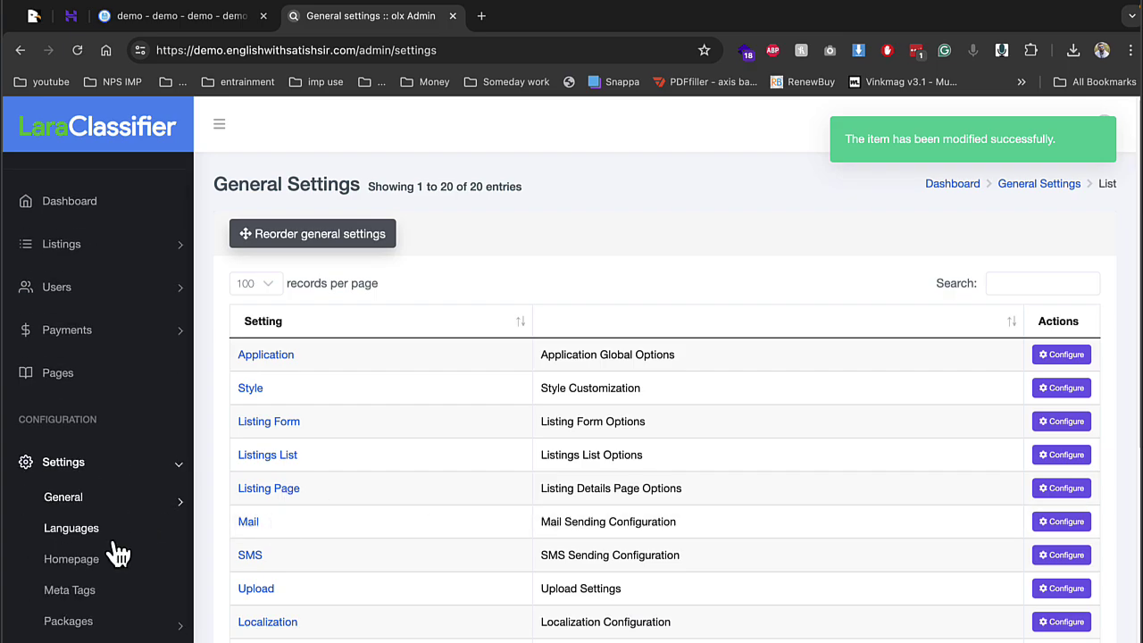
scroll(114, 551, "down", 1)
left_click(105, 576)
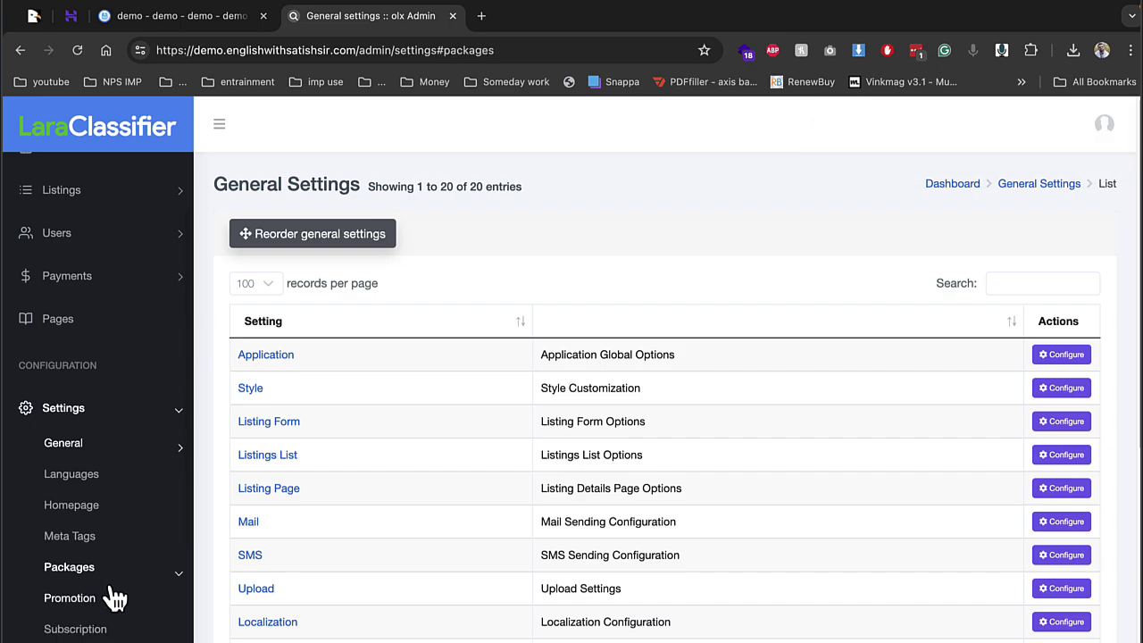
left_click(96, 629)
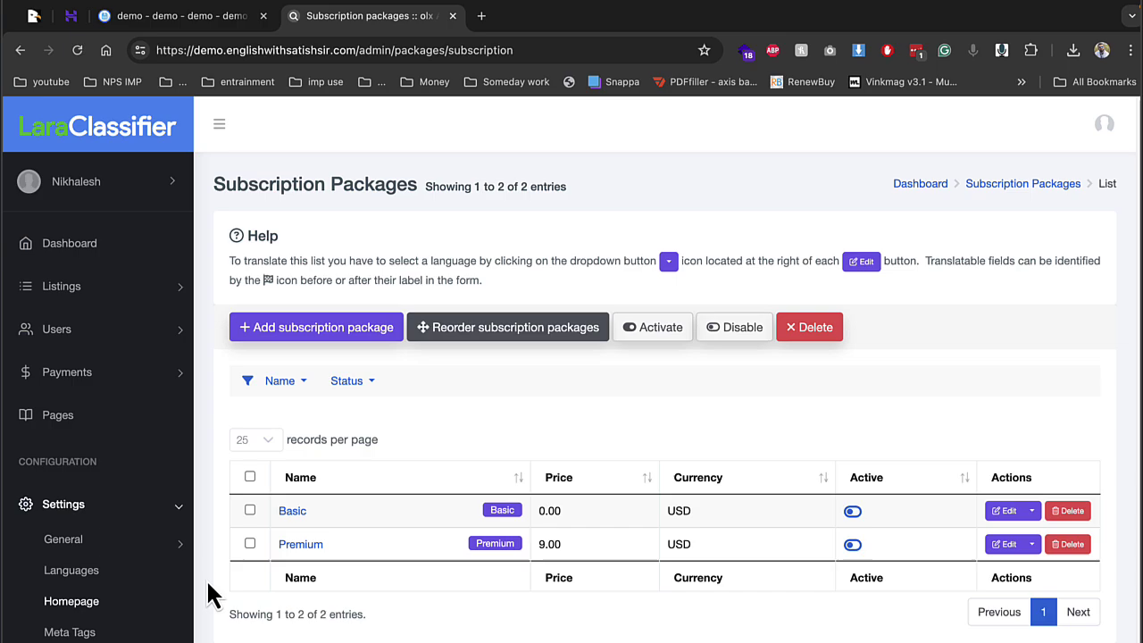
Review the Premium subscription package's edit form and return to the list
left_click(301, 544)
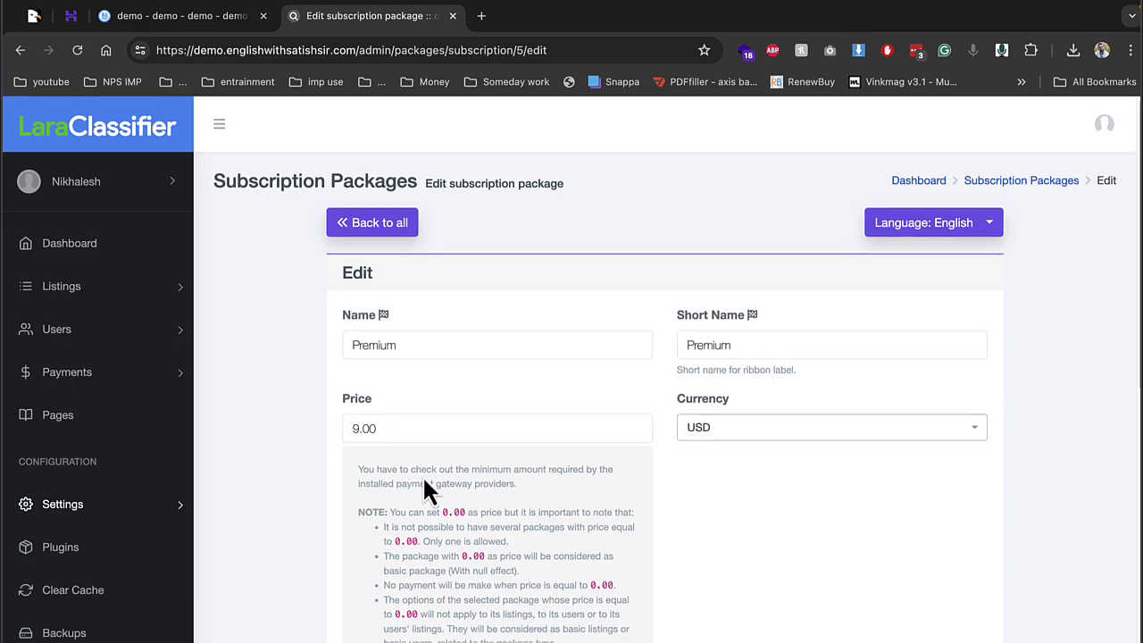
scroll(536, 505, "down", 2)
scroll(562, 508, "down", 3)
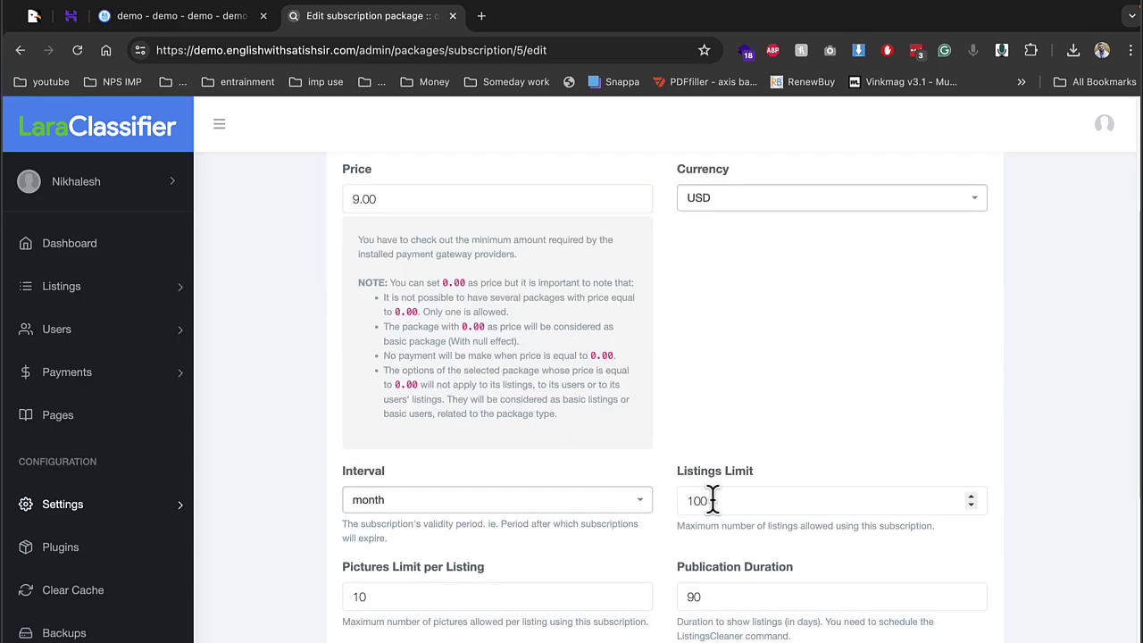
left_click(21, 50)
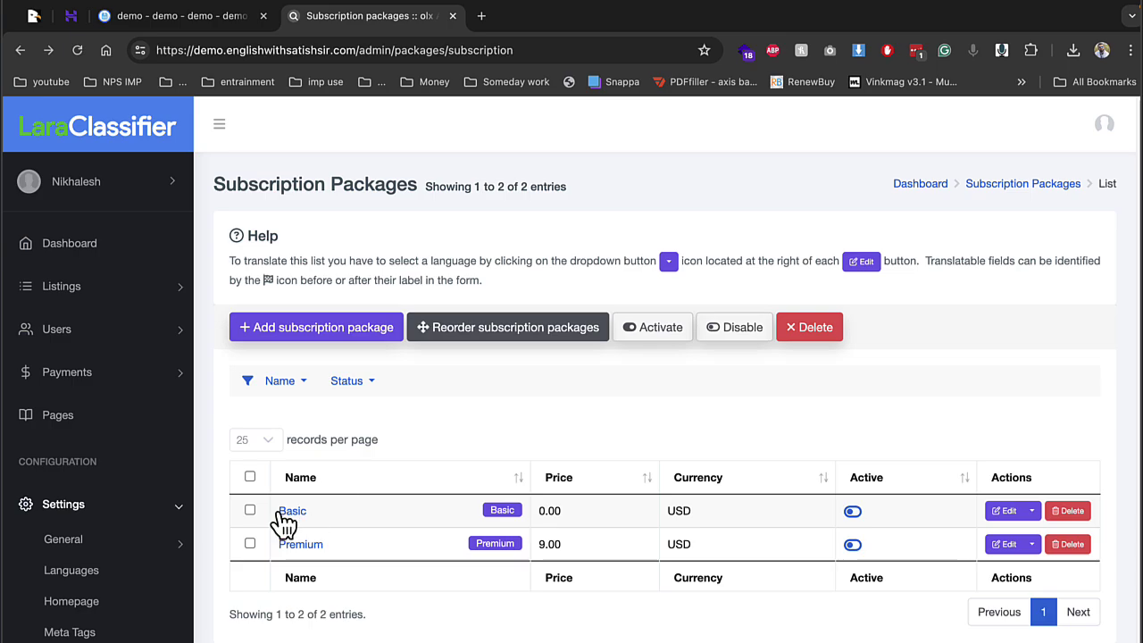
Review the Basic package's limits and return to the subscription packages list
left_click(286, 513)
scroll(535, 509, "down", 4)
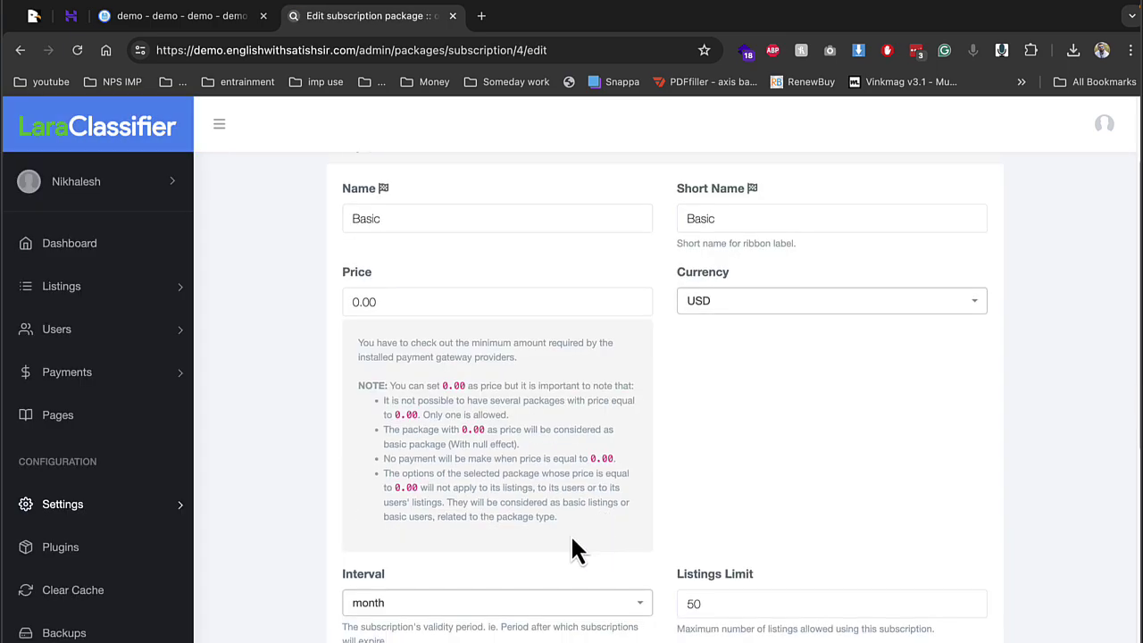
scroll(661, 482, "down", 6)
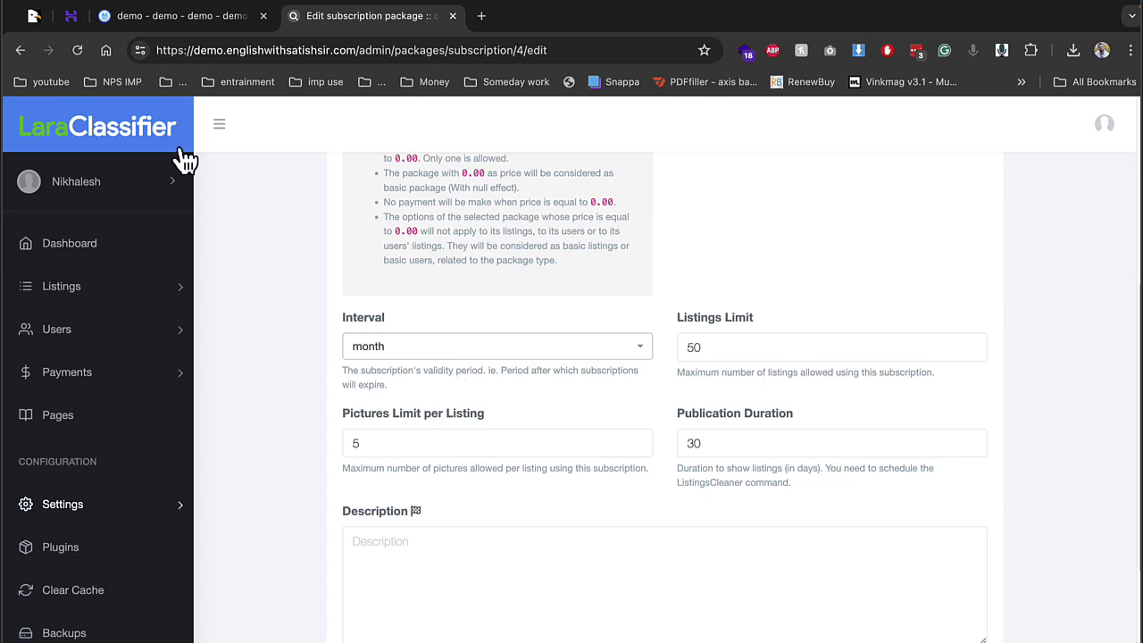
left_click(16, 52)
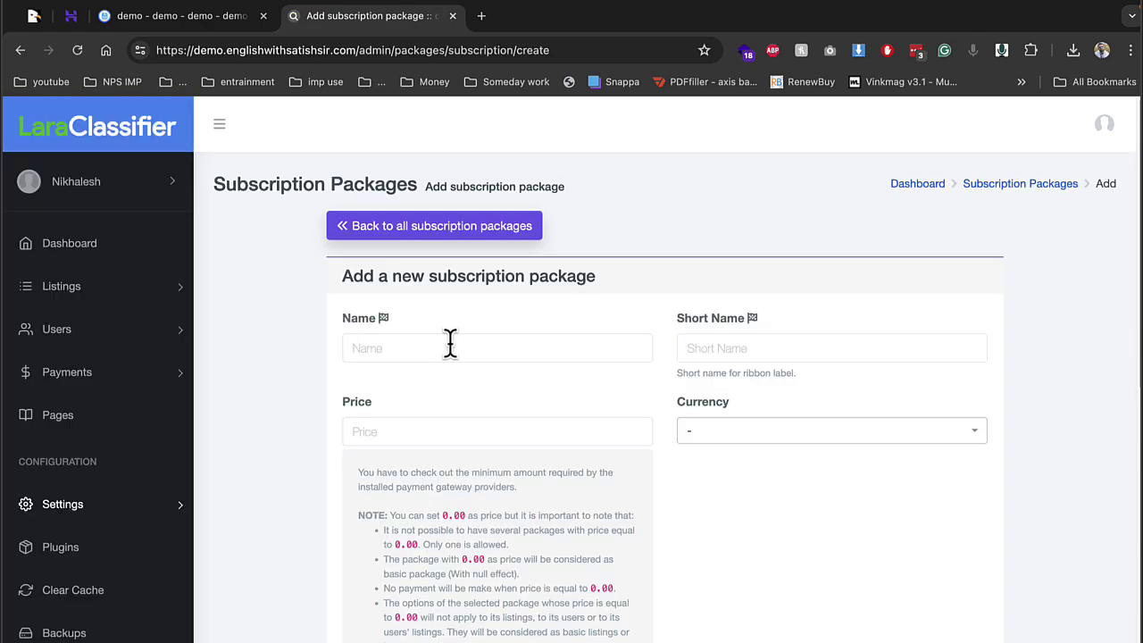
Enter name and short name 'silver', price 10 and currency USD
left_click(450, 342)
type("sil")
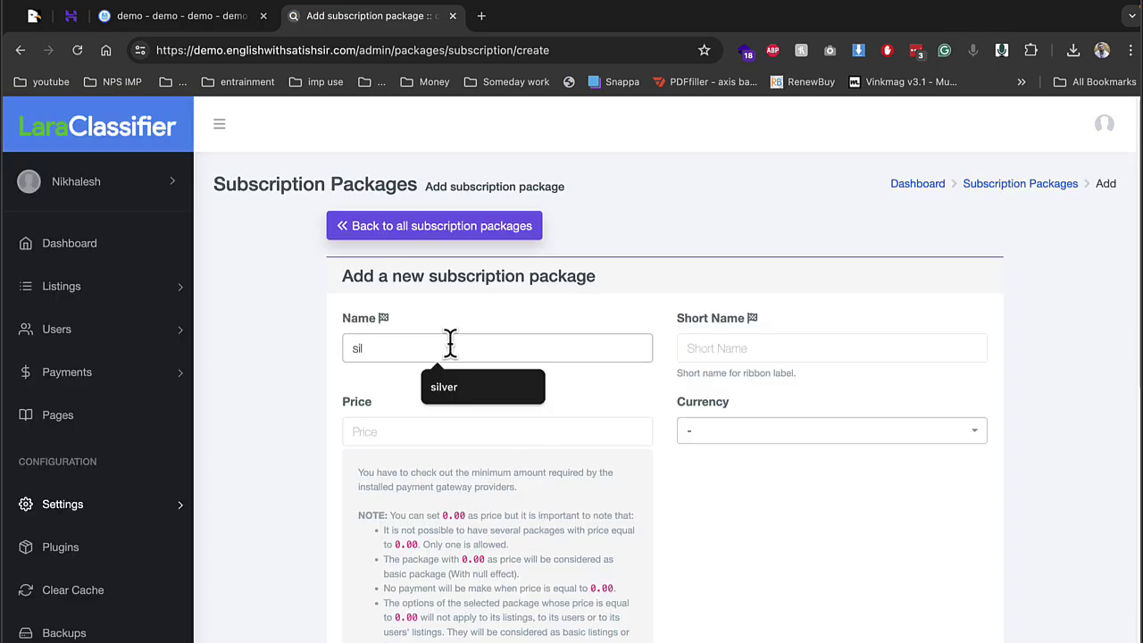
key("Down")
key("Tab")
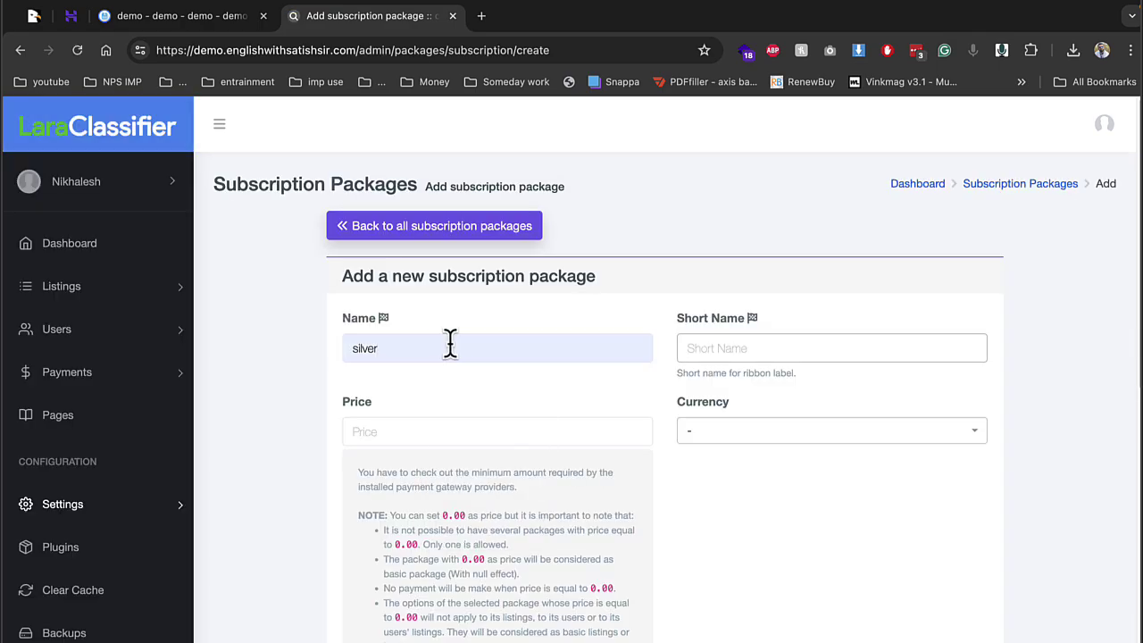
key("shift+Tab")
left_click(765, 354)
type("silver")
left_click(576, 432)
type("10")
key("Tab")
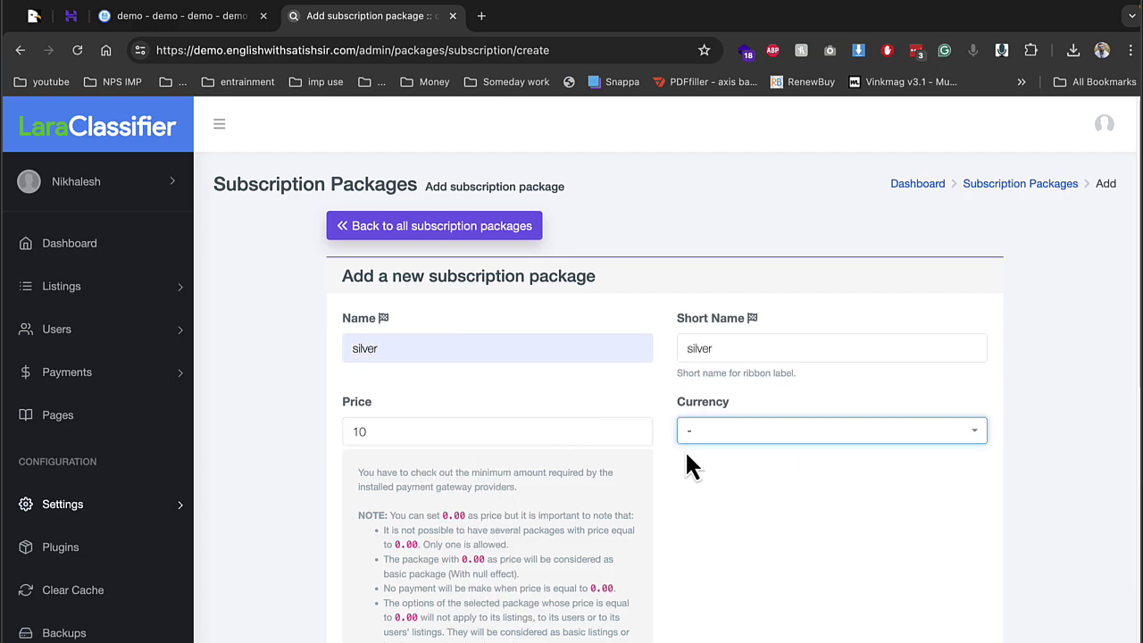
left_click(743, 435)
type("usd")
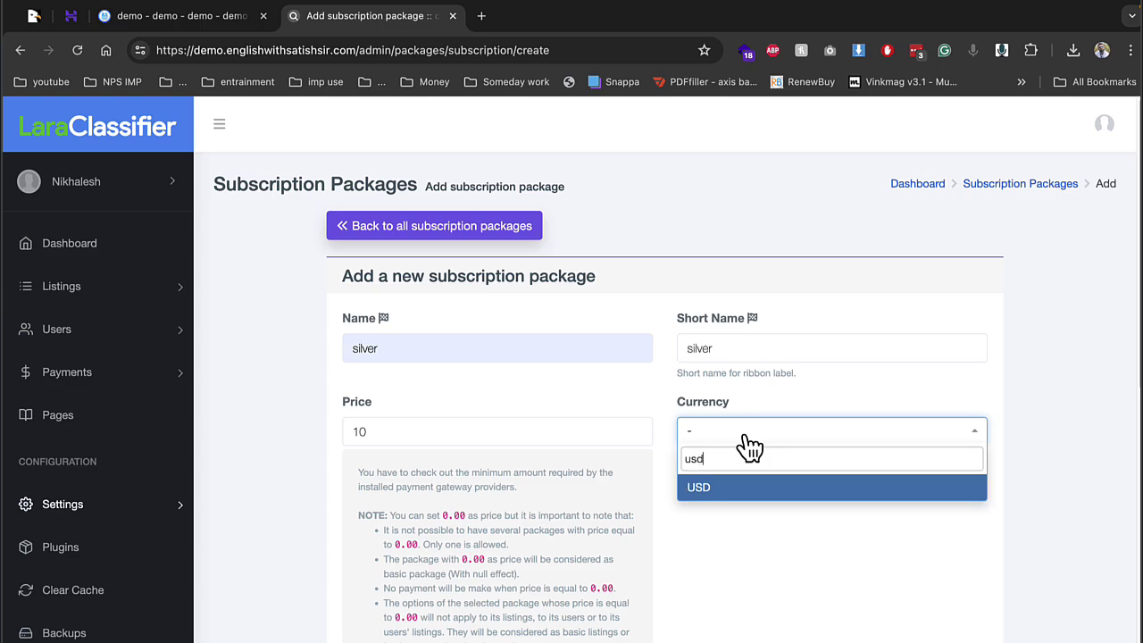
key("Return")
Set the listings limit to 555 and scroll through the rest of the form
scroll(749, 446, "down", 5)
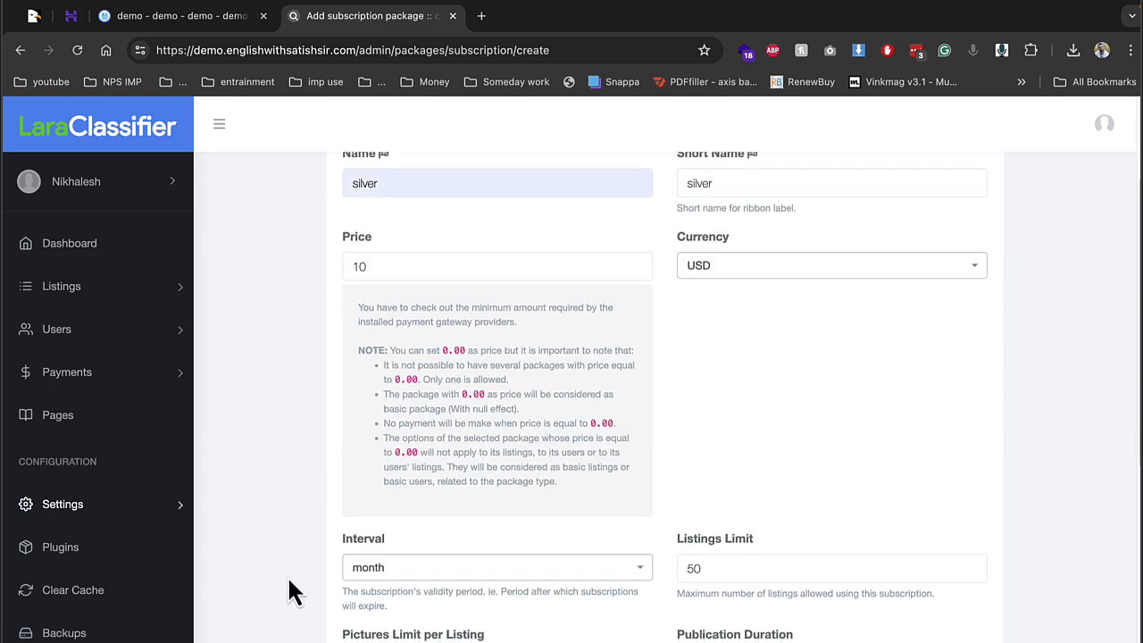
scroll(728, 509, "down", 3)
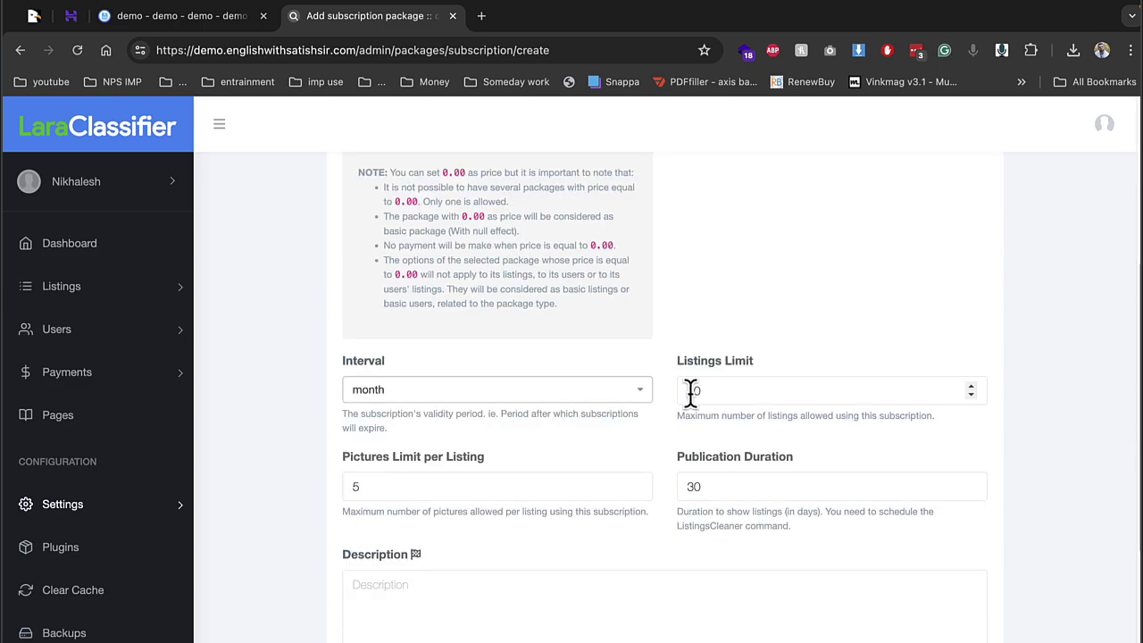
double_click(689, 391)
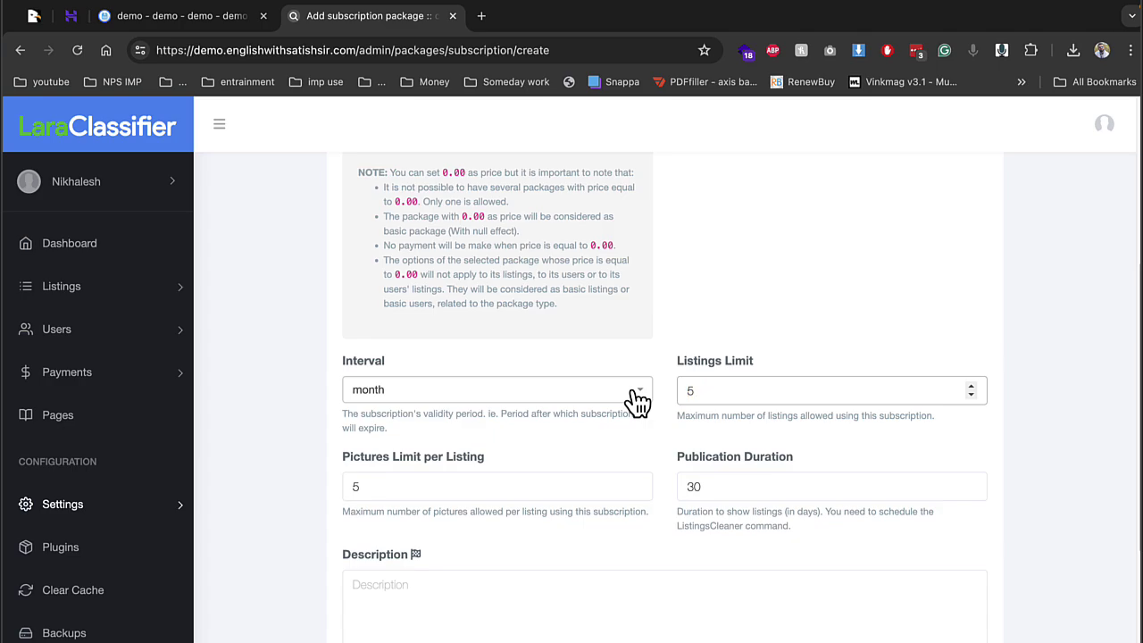
scroll(593, 441, "up", 5)
scroll(587, 427, "down", 10)
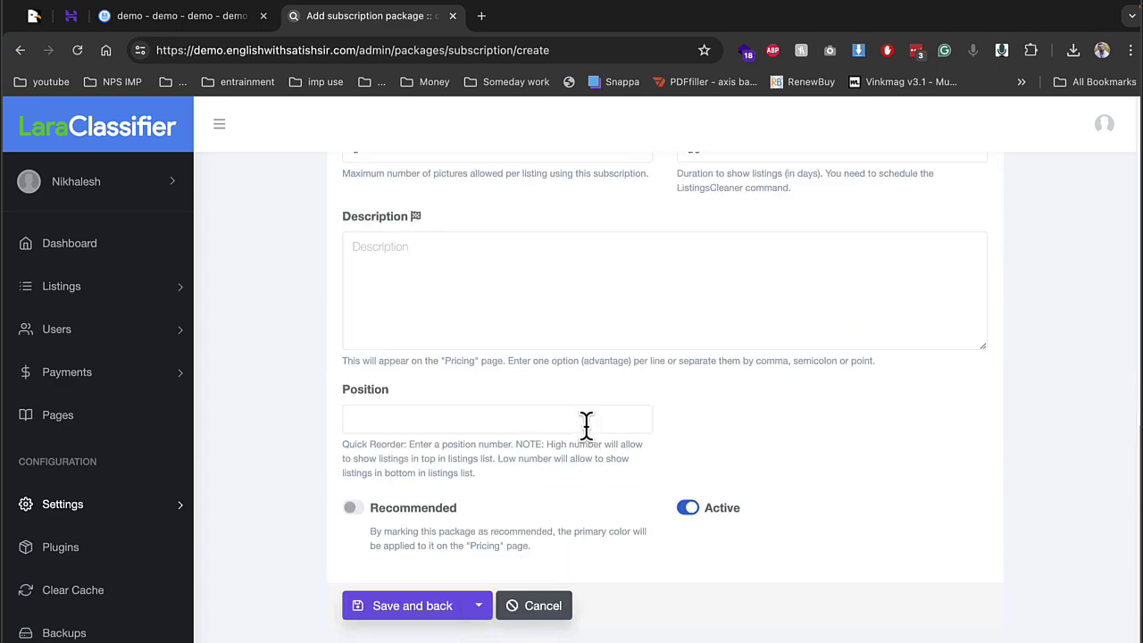
scroll(586, 426, "up", 8)
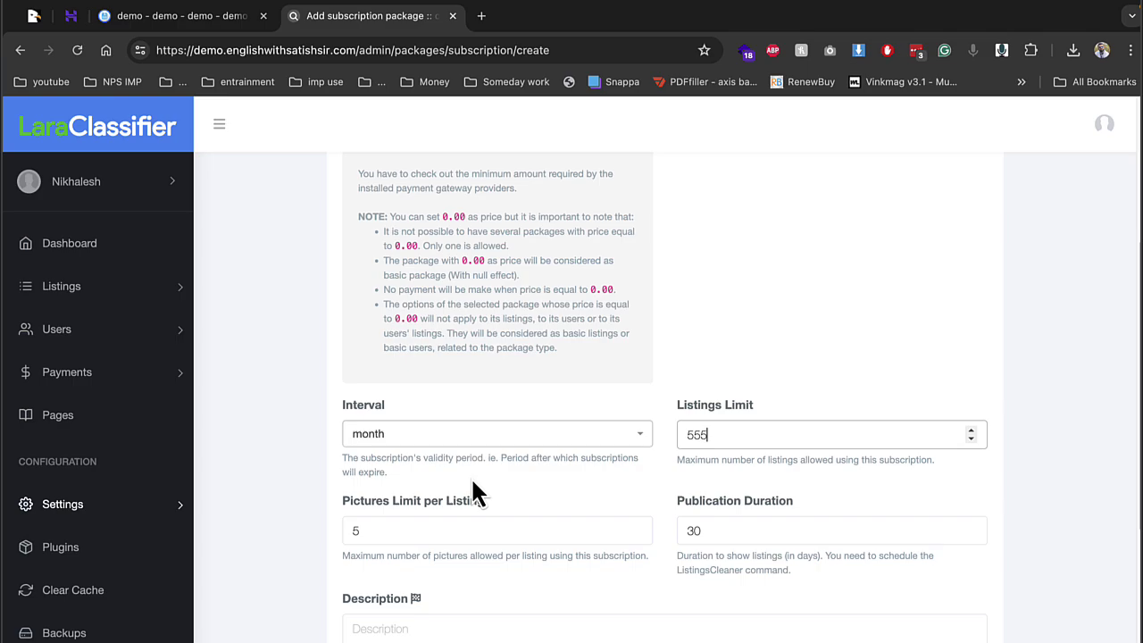
scroll(694, 518, "down", 5)
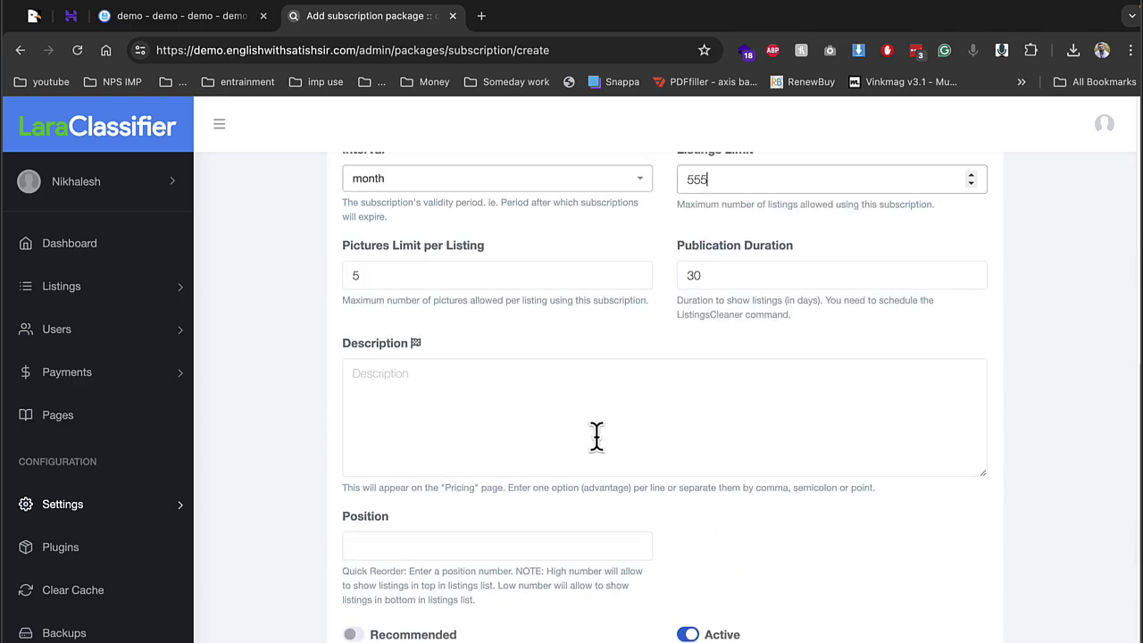
scroll(596, 436, "down", 2)
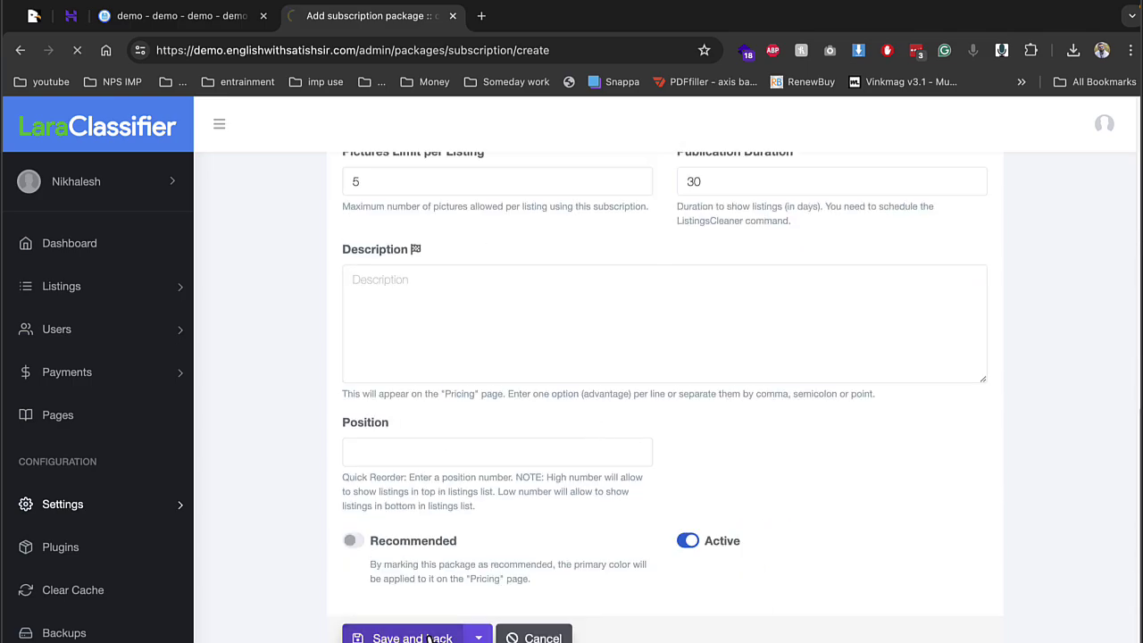
scroll(464, 589, "down", 1)
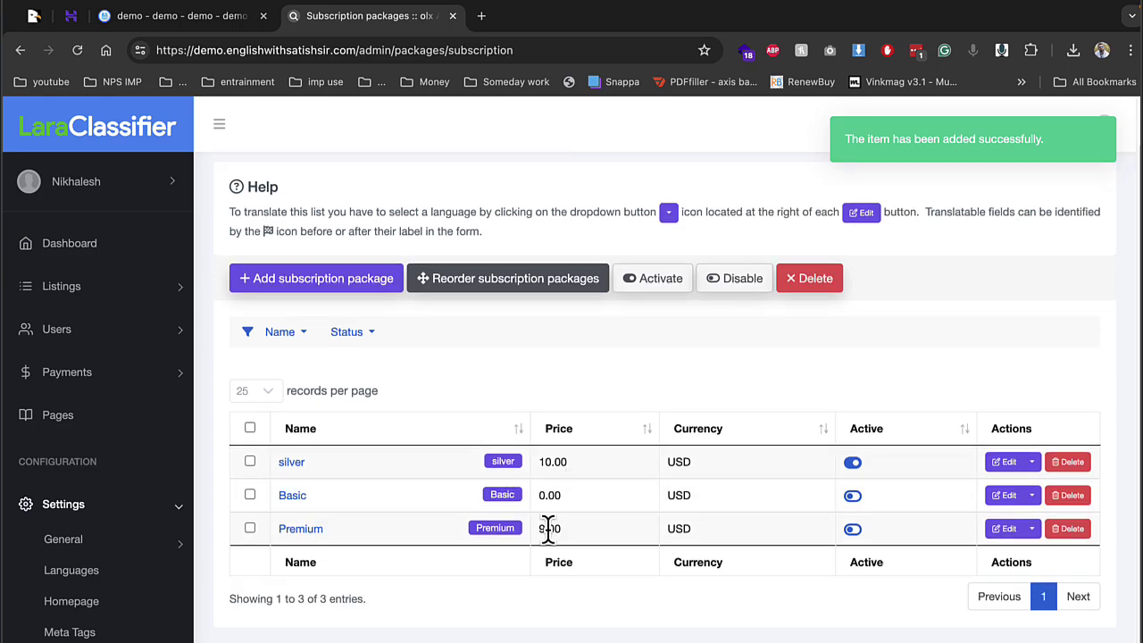
scroll(132, 636, "down", 1)
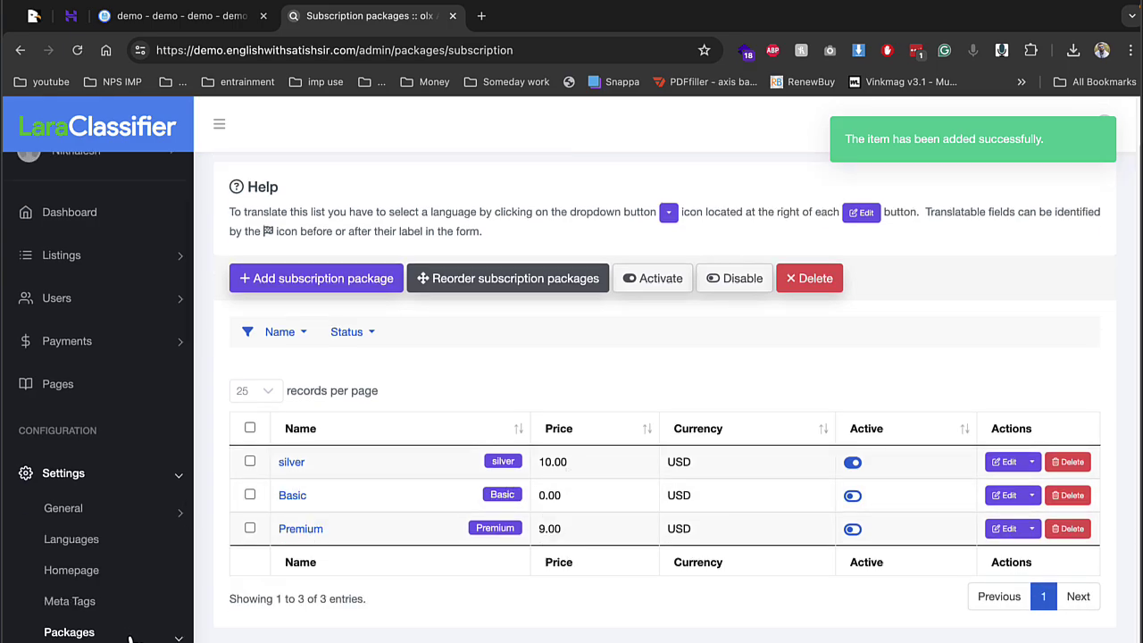
Open the Premium Listing promotion package, noting the AdsCleaner scheduling note
left_click(132, 639)
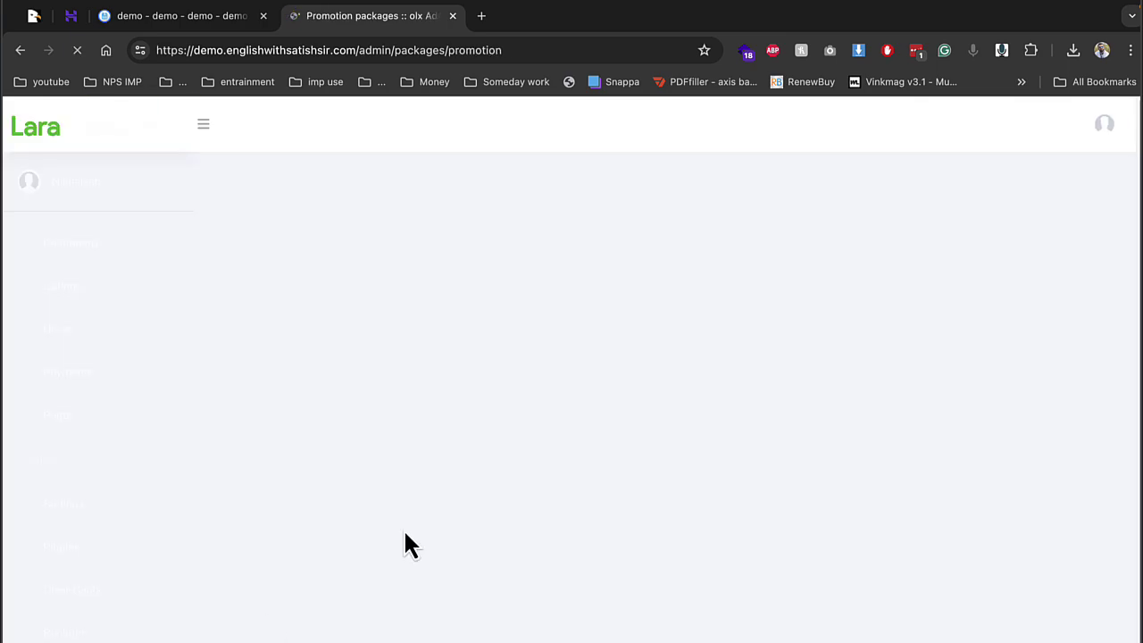
scroll(405, 535, "down", 1)
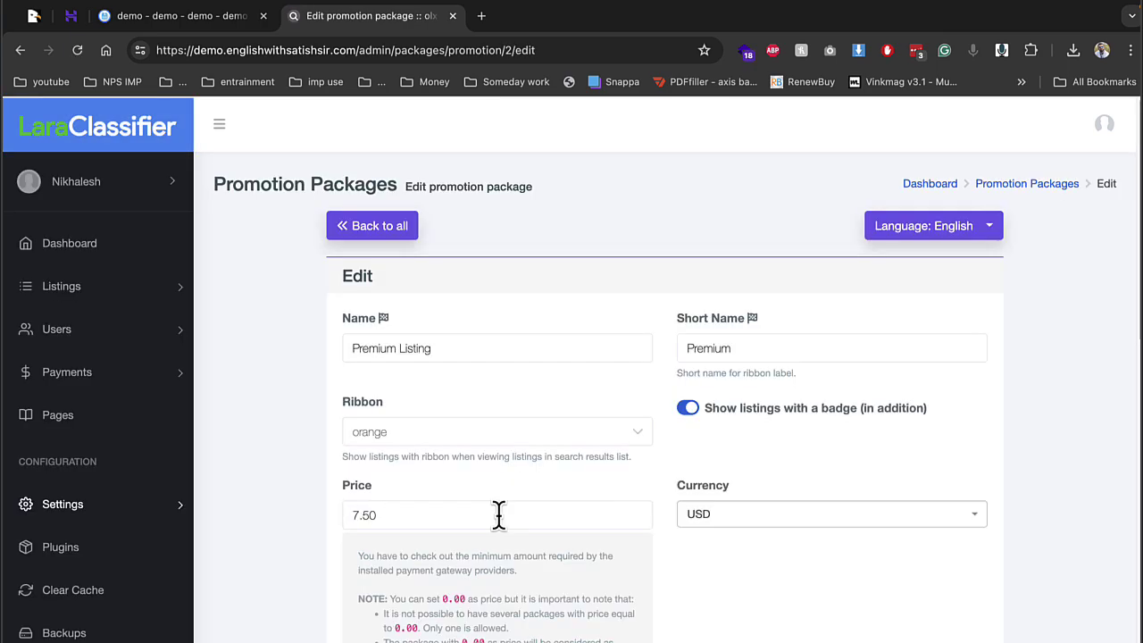
scroll(491, 513, "down", 2)
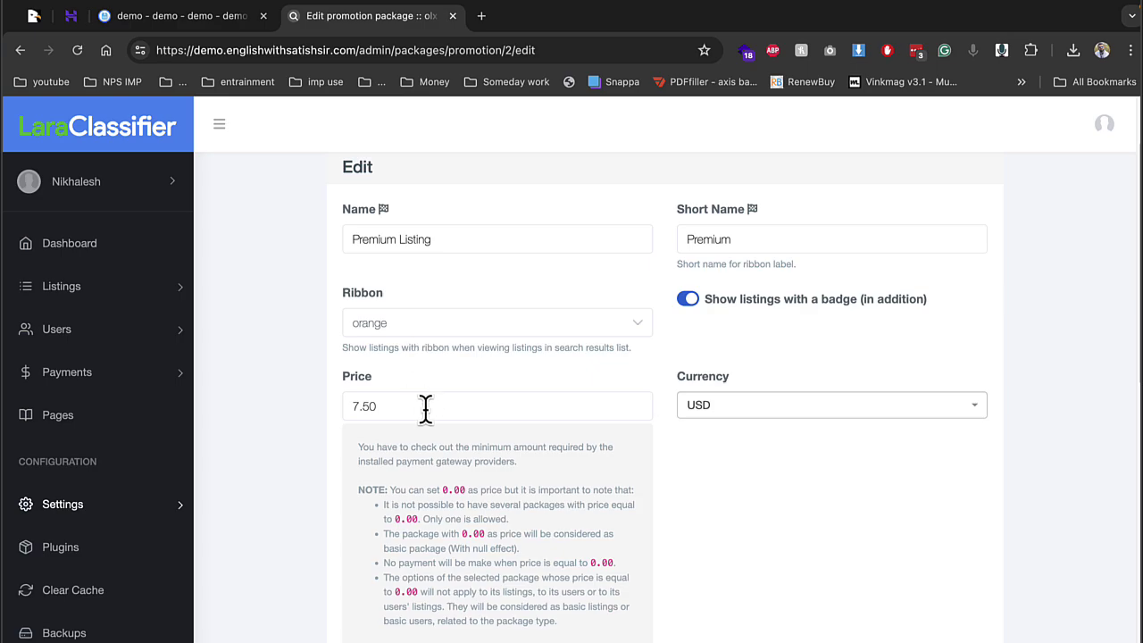
scroll(595, 446, "down", 4)
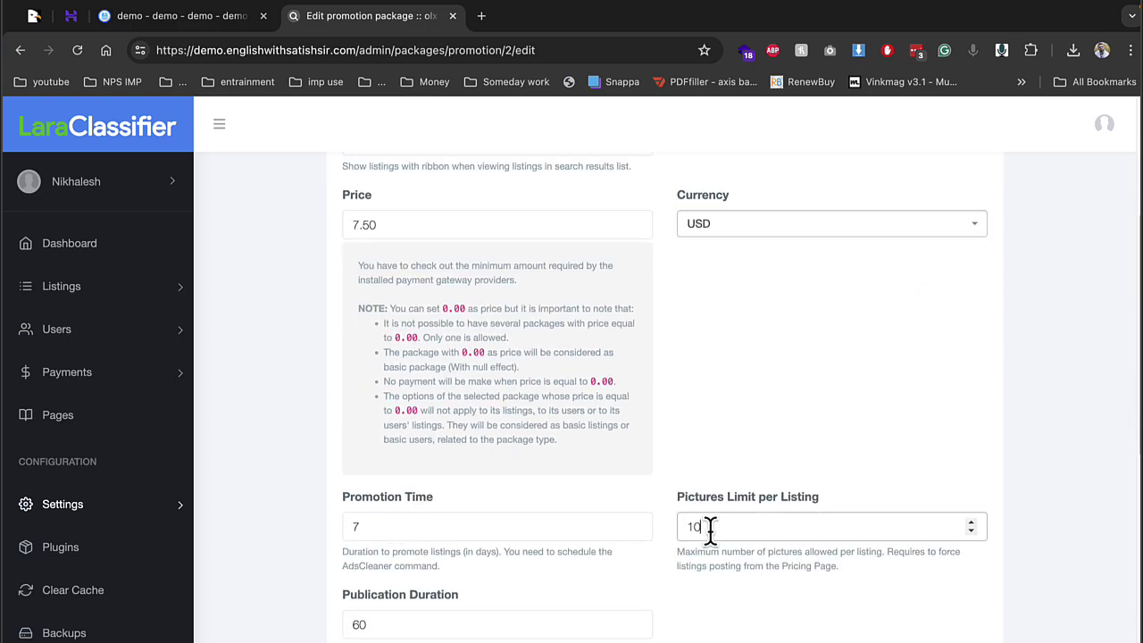
left_click_drag(422, 566, 542, 554)
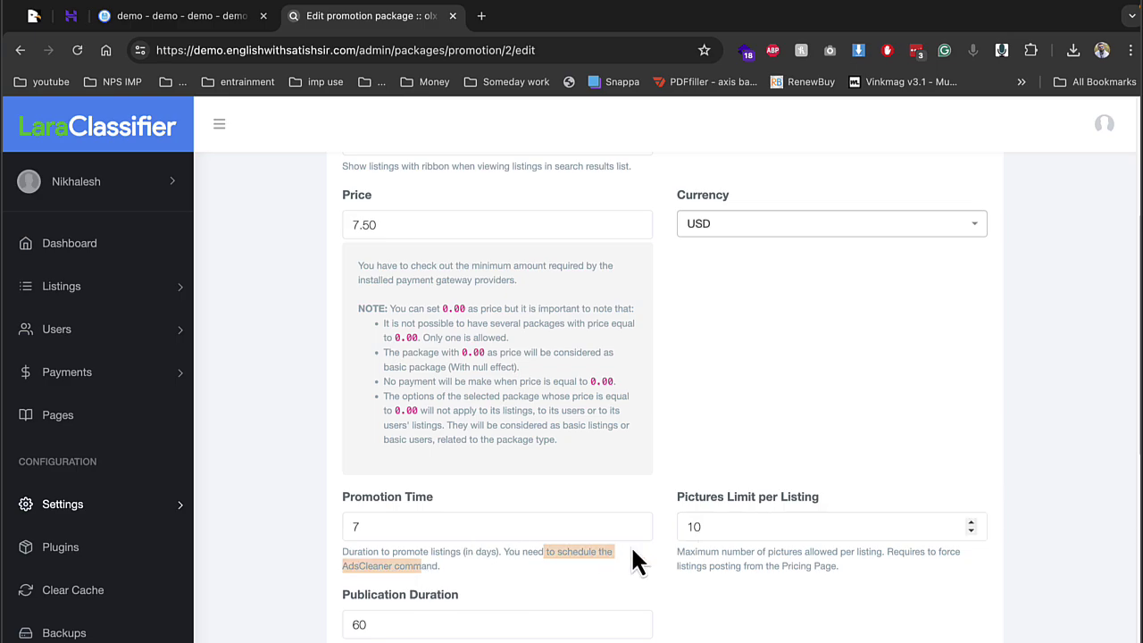
key("Tab")
Raise the Premium Listing package's Facebook Ads duration from 0 to 1
scroll(535, 548, "down", 3)
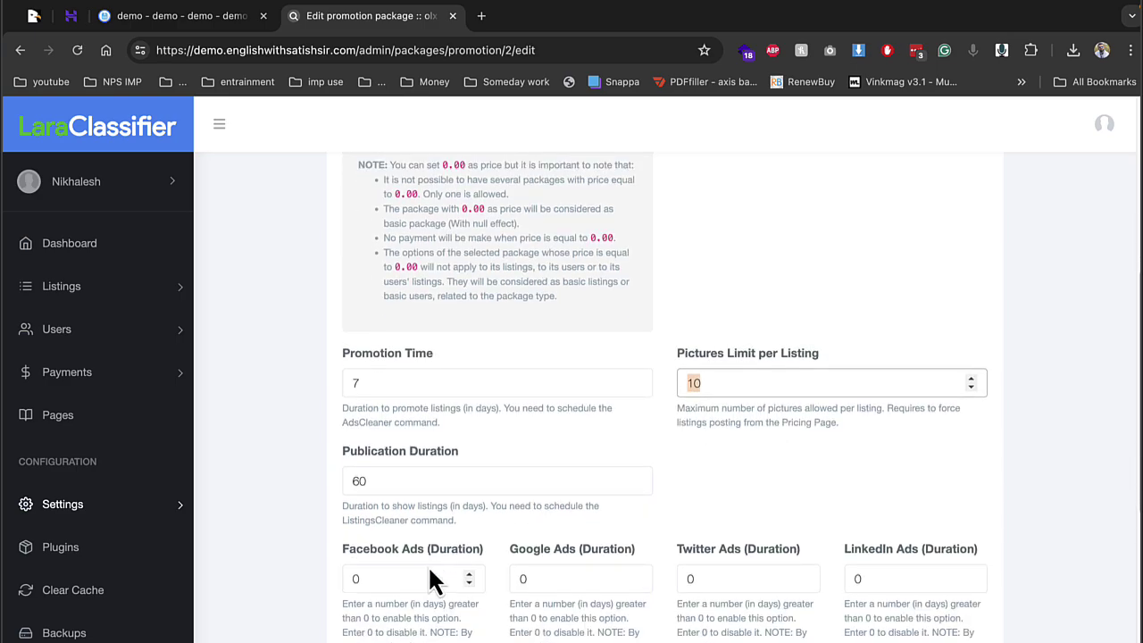
scroll(344, 568, "down", 3)
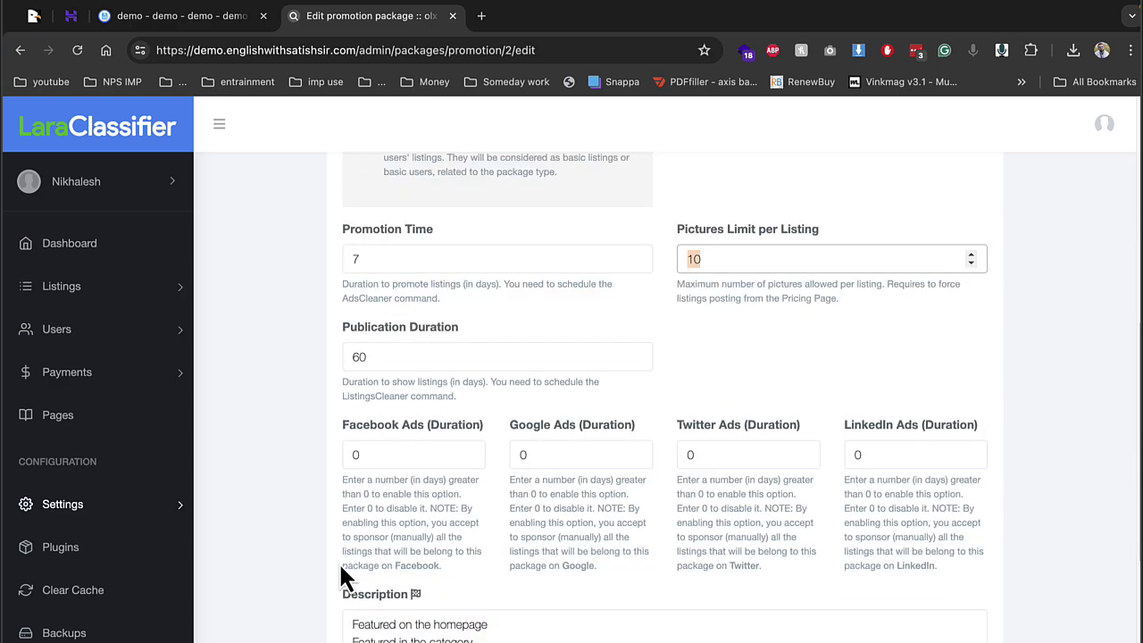
left_click(468, 449)
scroll(112, 503, "down", 1)
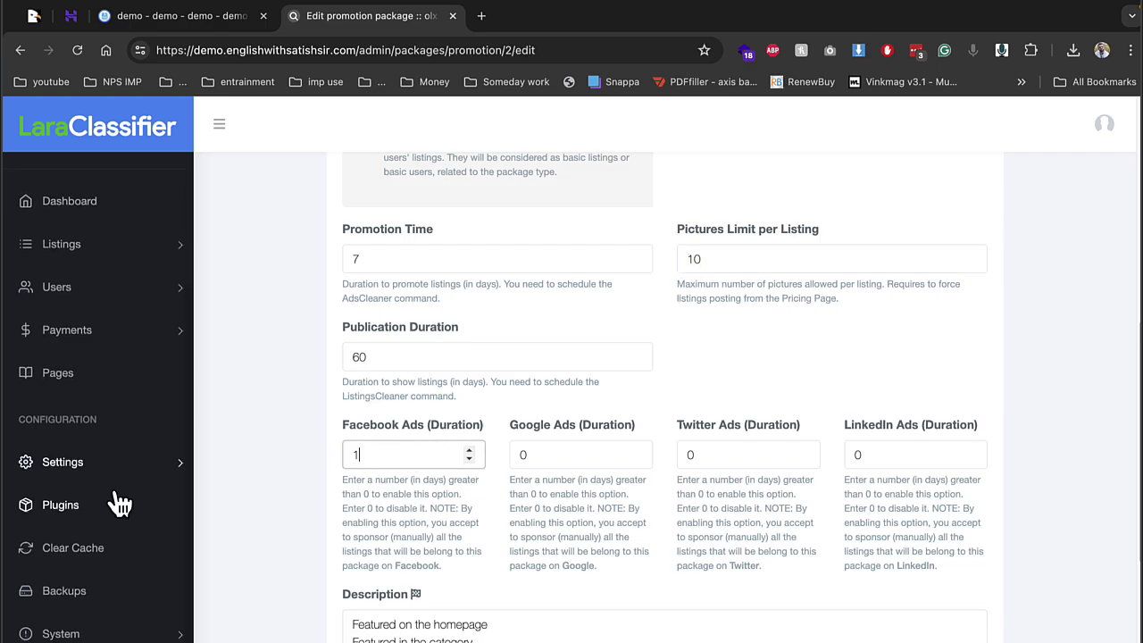
left_click(174, 465)
scroll(129, 572, "down", 1)
scroll(134, 580, "down", 3)
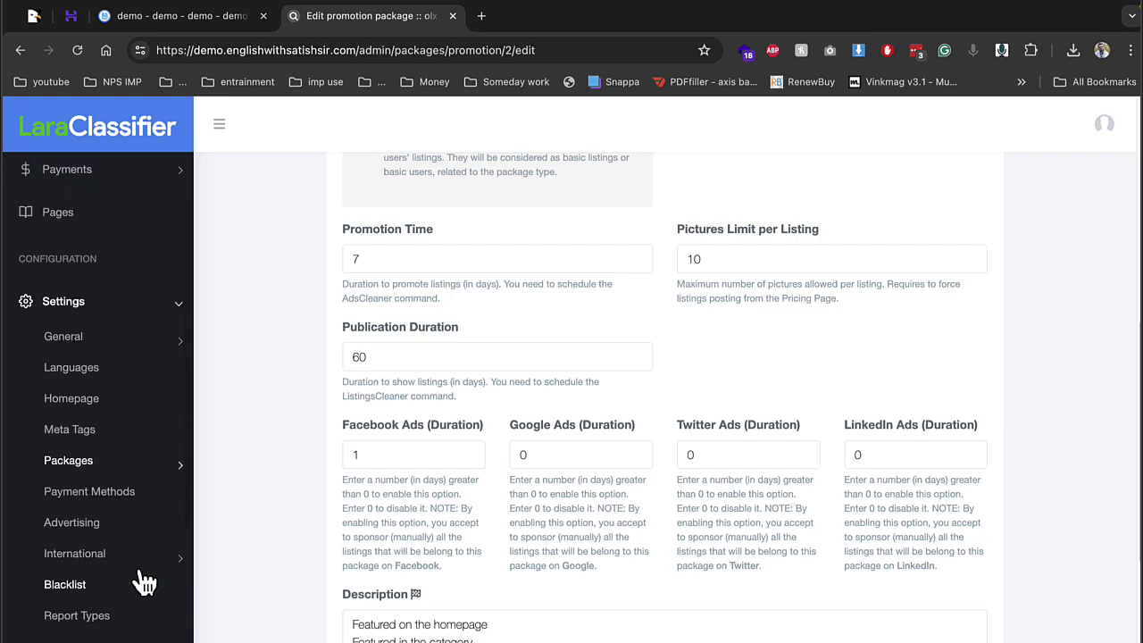
Open the top-slot Google AdSense ad's edit form, then expand the Settings menu
left_click(93, 528)
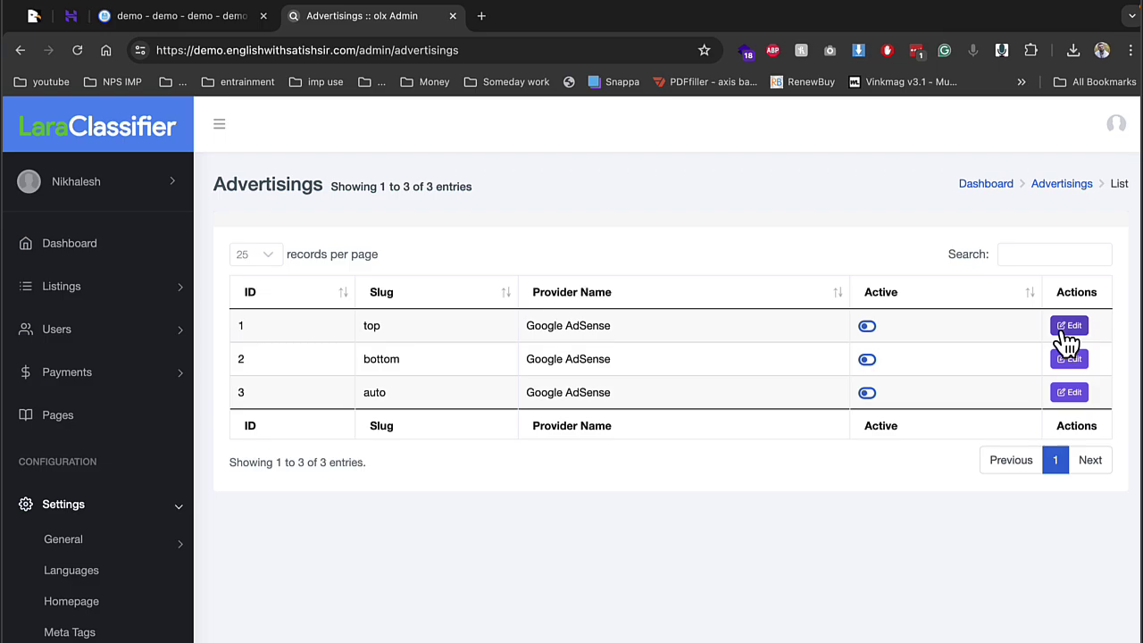
left_click(1068, 327)
scroll(421, 477, "down", 5)
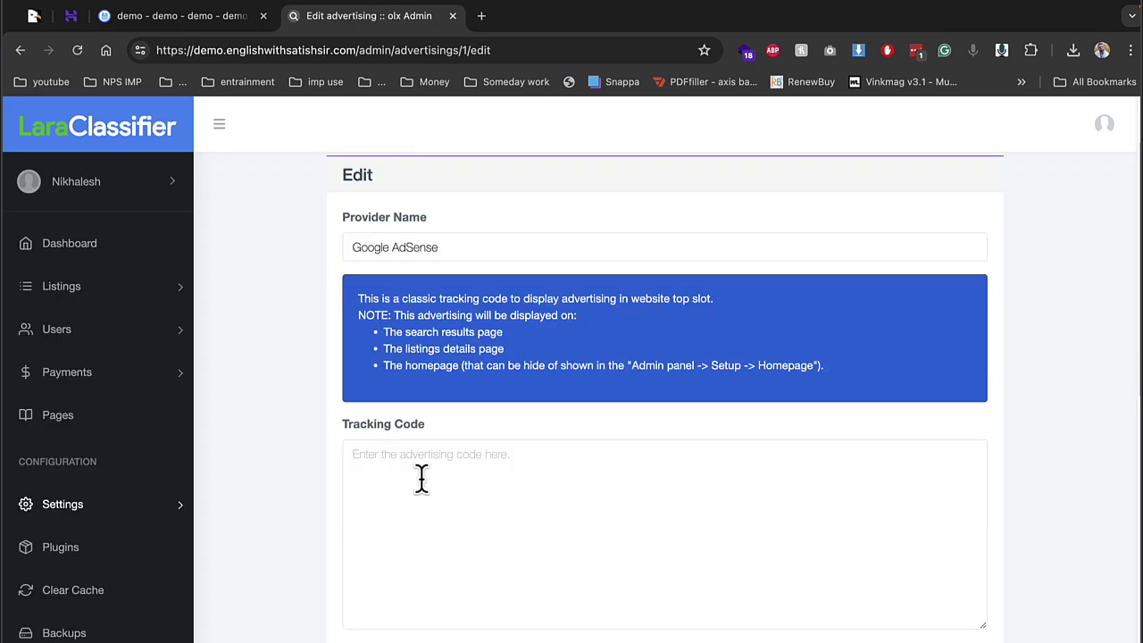
scroll(474, 580, "down", 3)
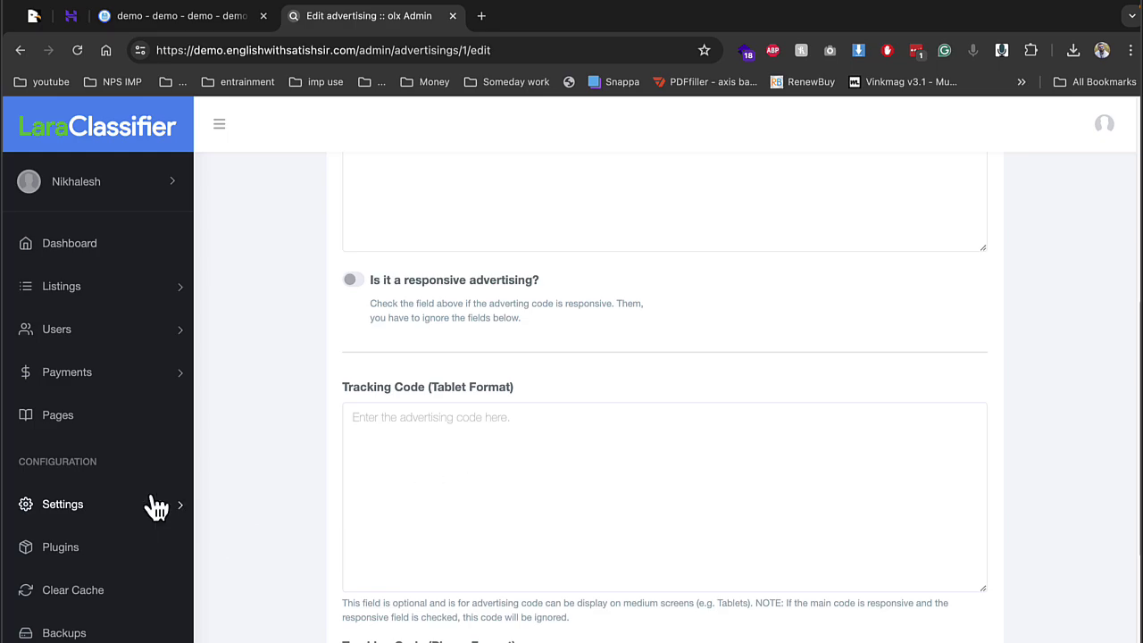
scroll(143, 482, "down", 1)
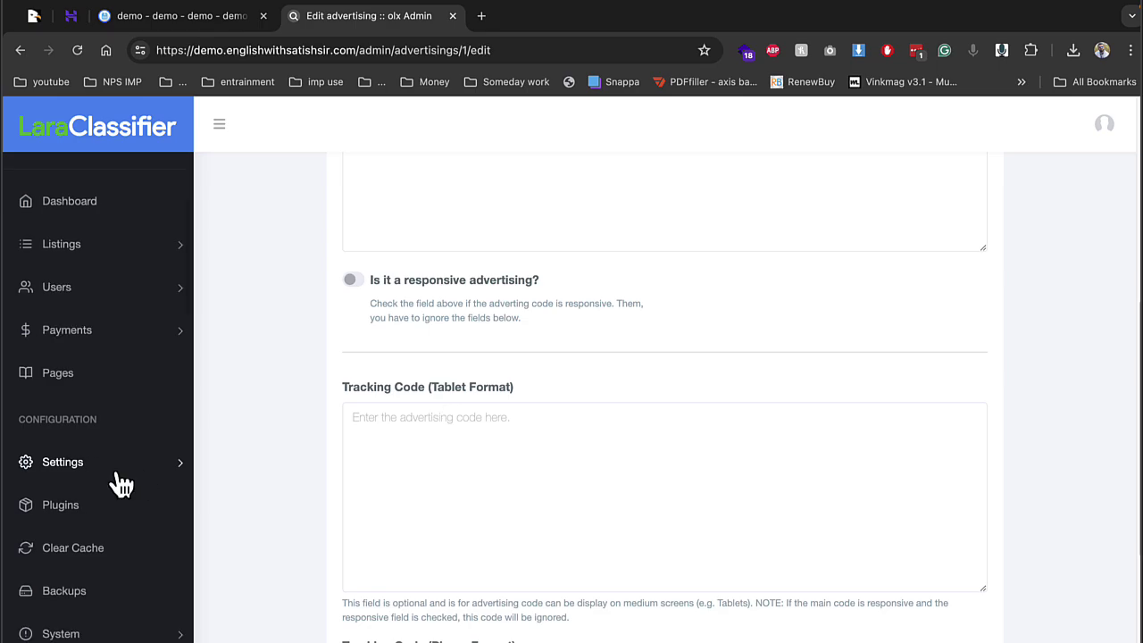
left_click(120, 479)
scroll(120, 473, "down", 3)
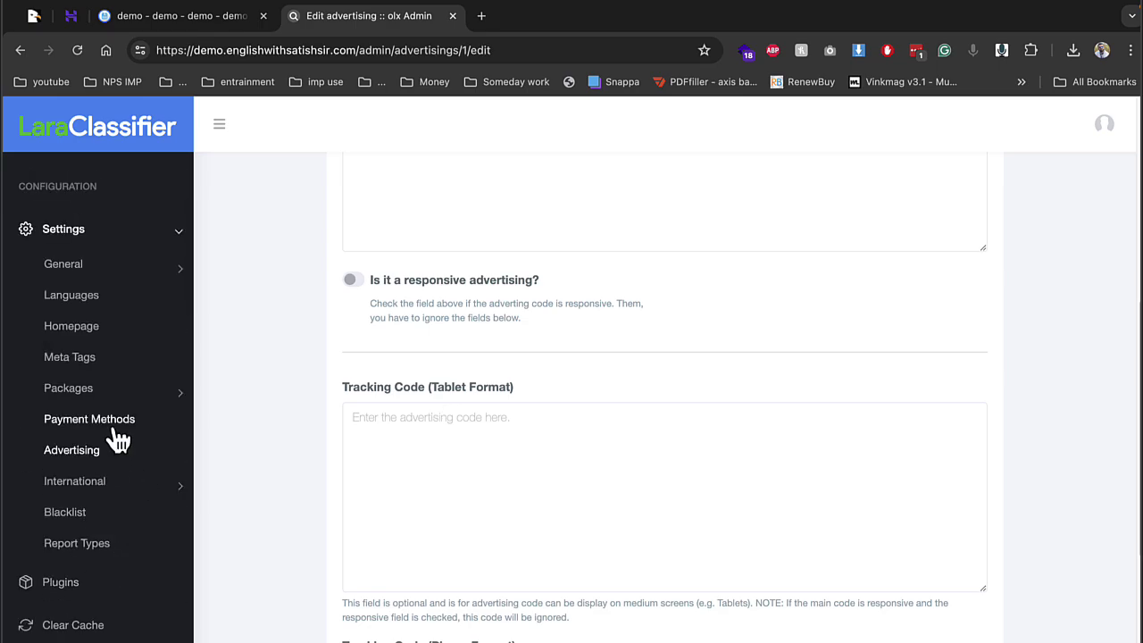
Open Payment Methods, go to Reorder payment methods and try dragging PayPal
left_click(116, 428)
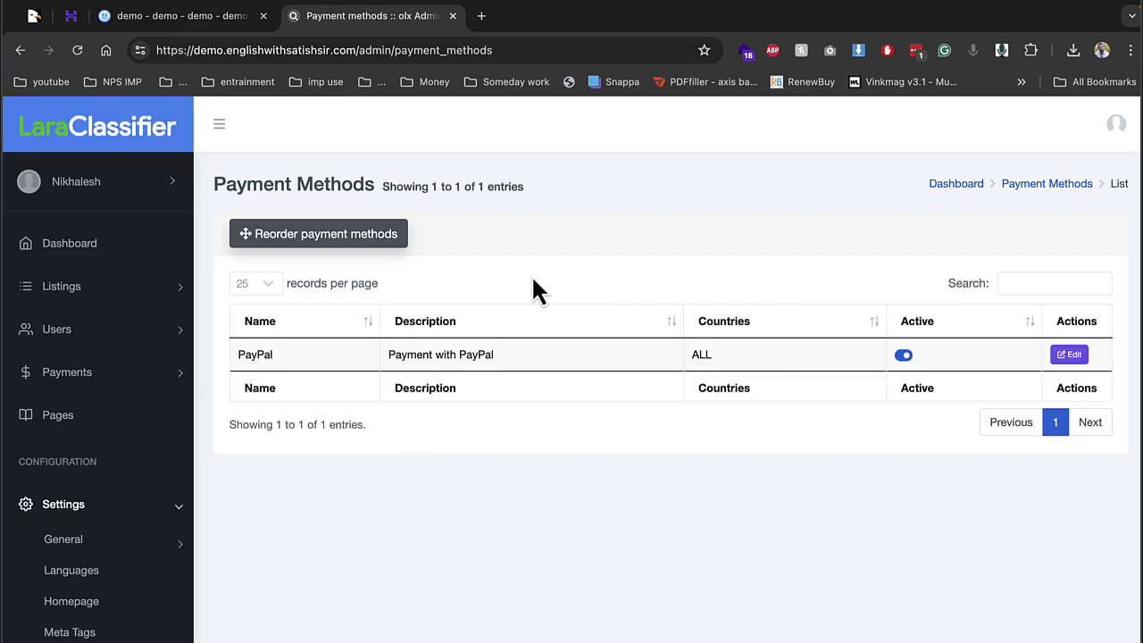
left_click(366, 235)
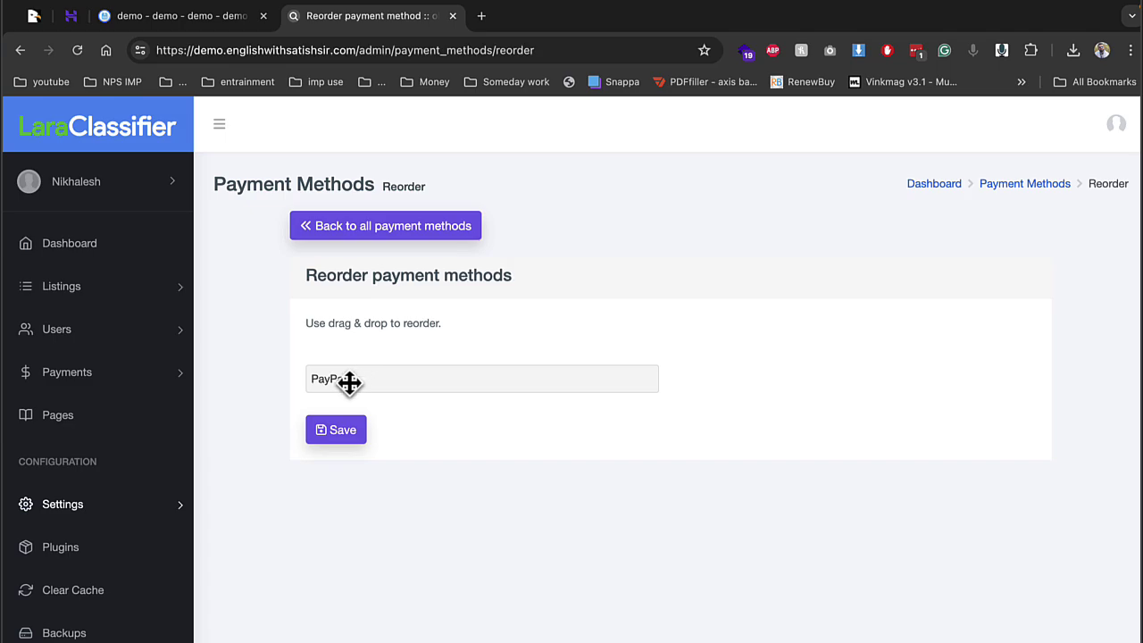
mouse_move(350, 380)
left_mouse_down()
mouse_move(386, 386)
mouse_move(355, 384)
left_mouse_up()
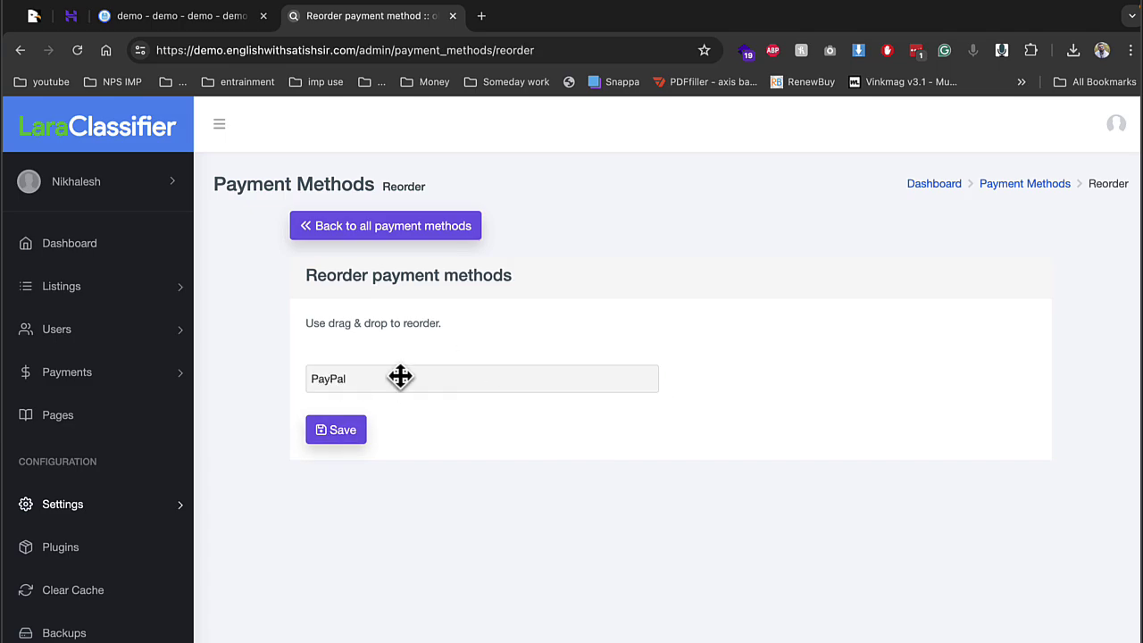
scroll(90, 491, "down", 1)
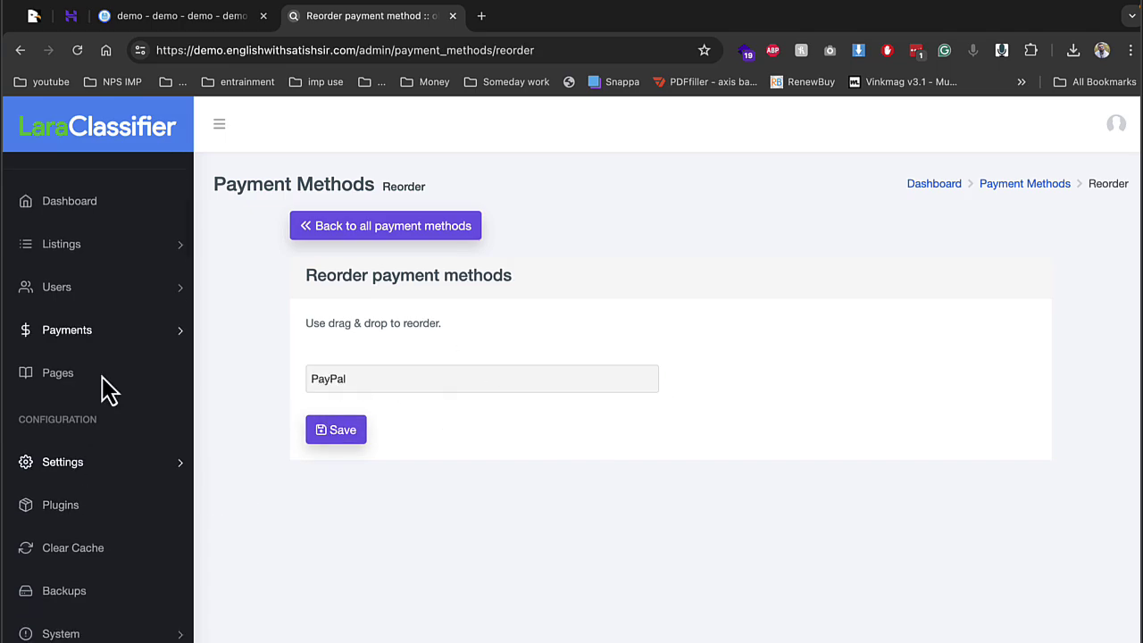
scroll(134, 464, "up", 1)
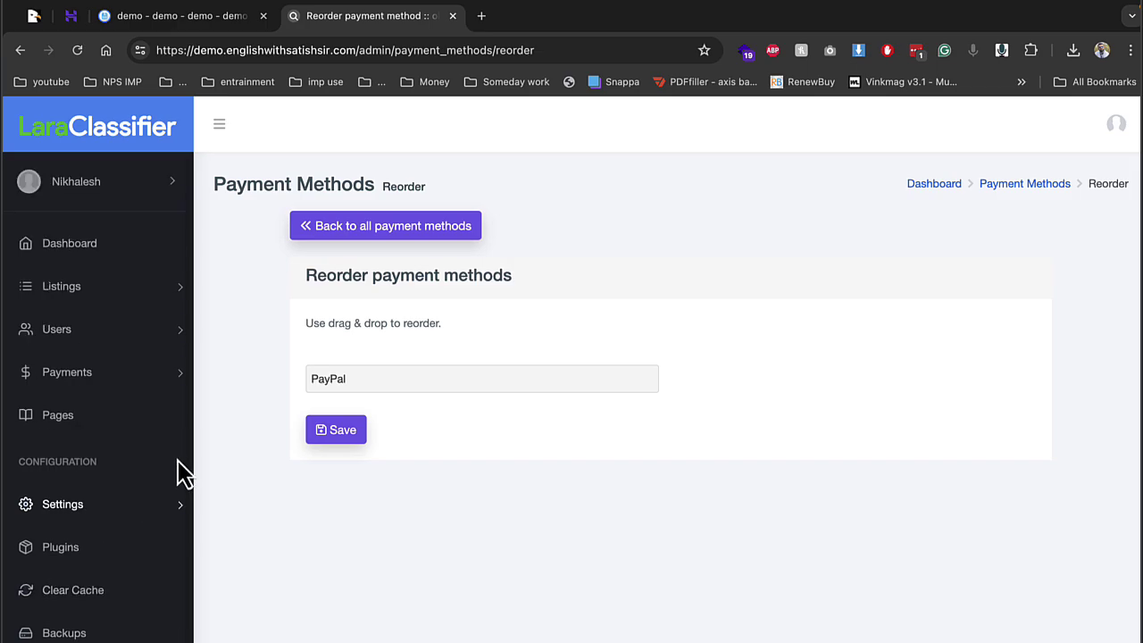
Scroll through the Automobiles category's edit form, then return to the Categories list
left_click(85, 300)
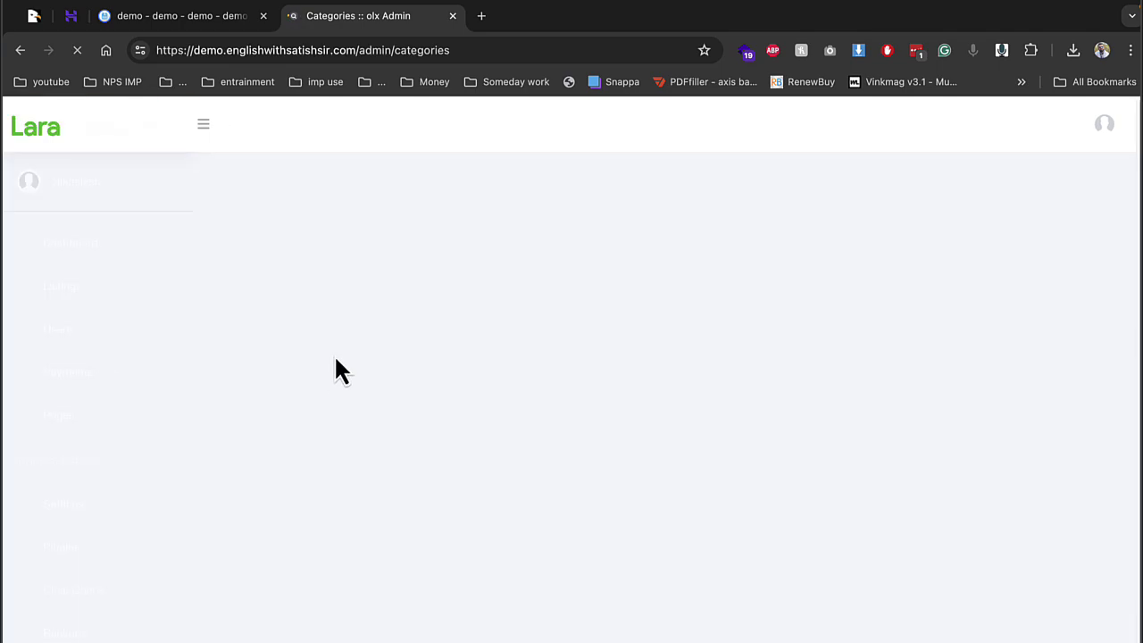
scroll(382, 576, "down", 4)
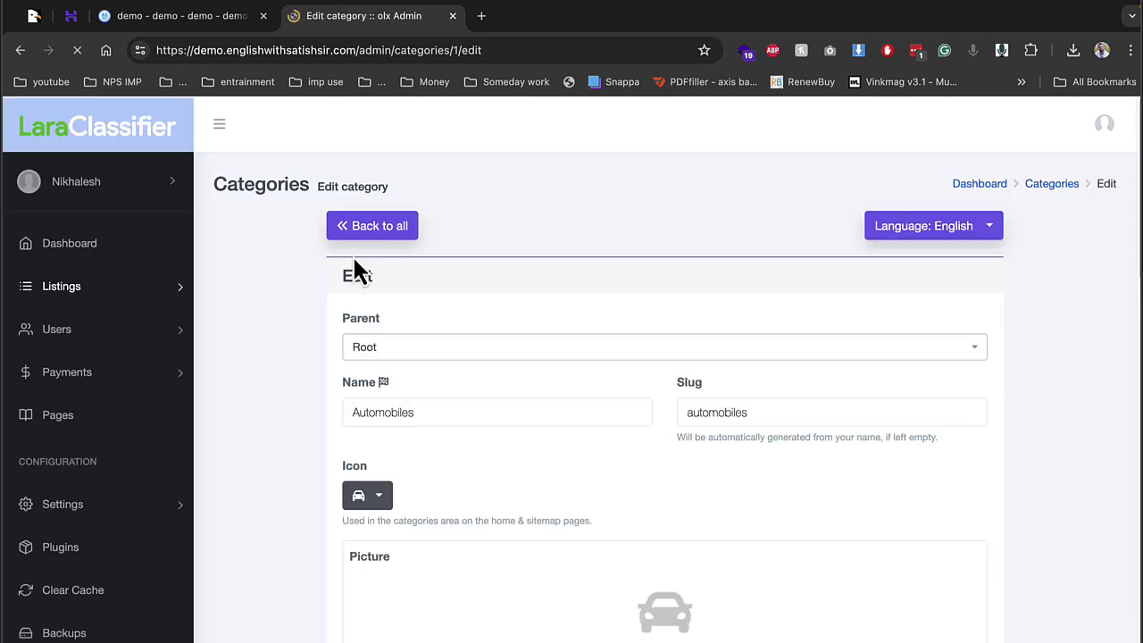
scroll(362, 357, "down", 3)
scroll(360, 303, "up", 2)
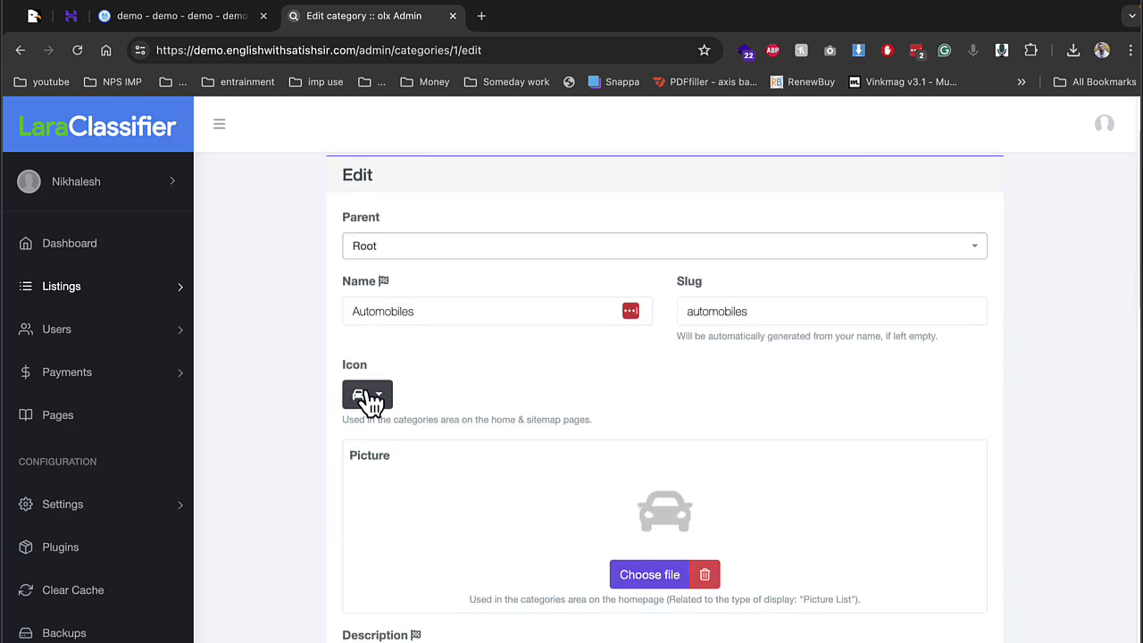
scroll(410, 383, "down", 3)
scroll(527, 447, "down", 5)
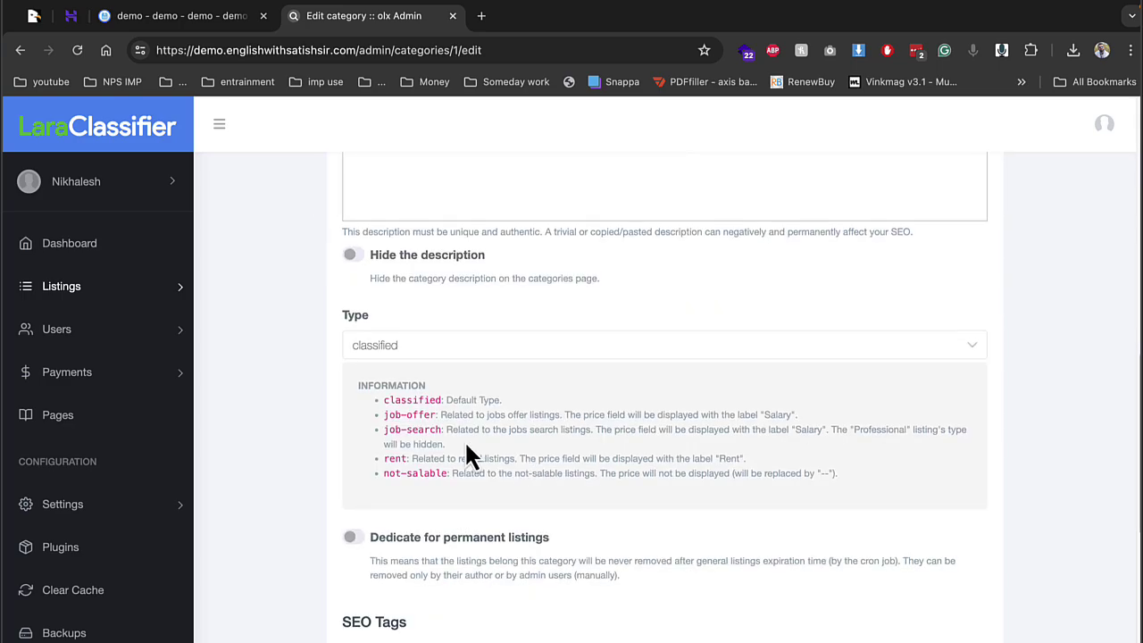
scroll(467, 455, "down", 1)
left_click(73, 293)
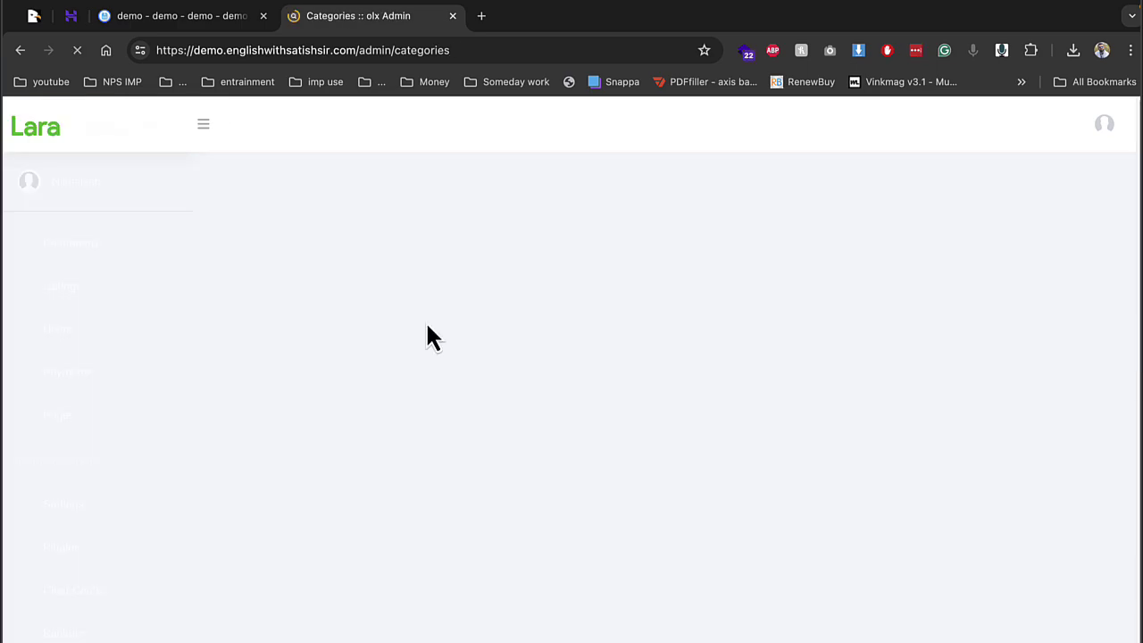
Scroll the Automobiles subcategories page to reach the add-subcategory form
scroll(535, 396, "down", 1)
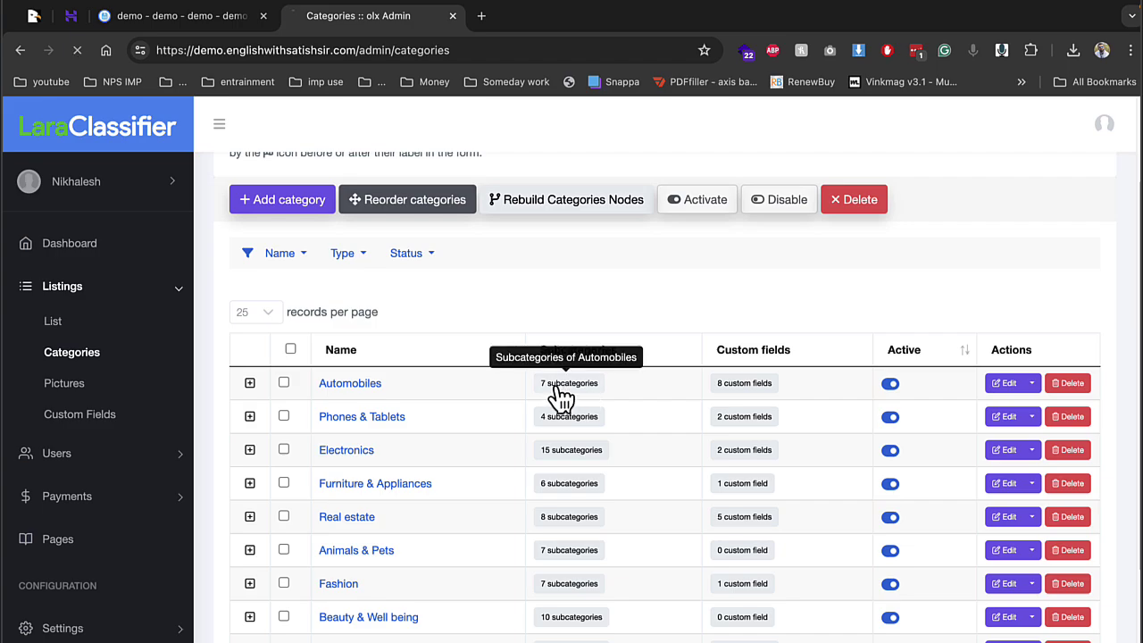
scroll(434, 382, "down", 2)
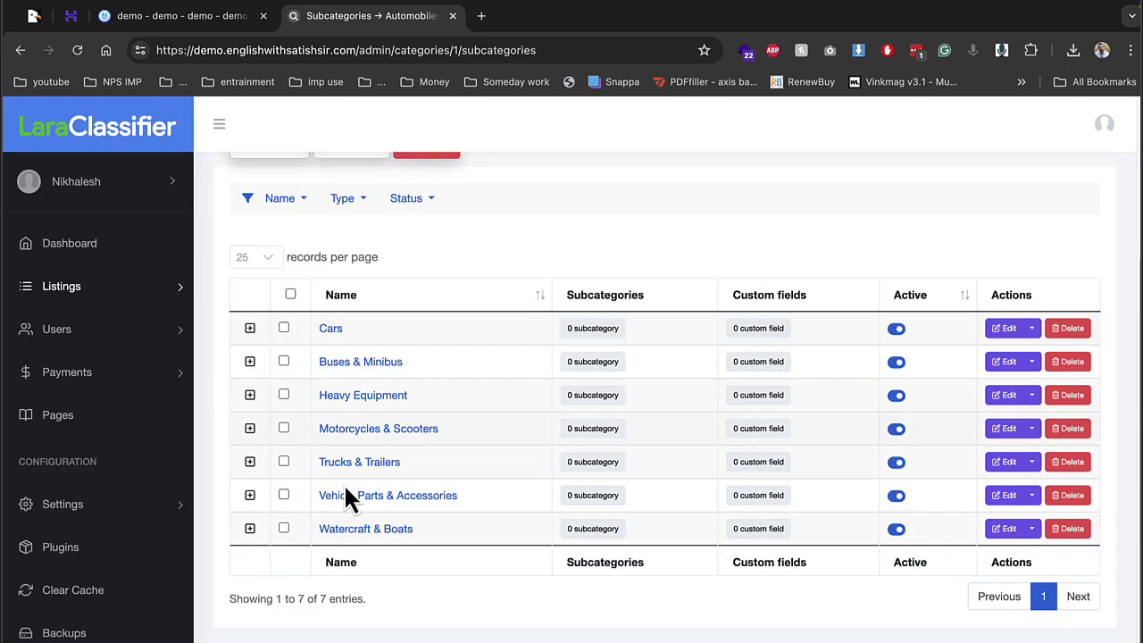
scroll(452, 439, "up", 1)
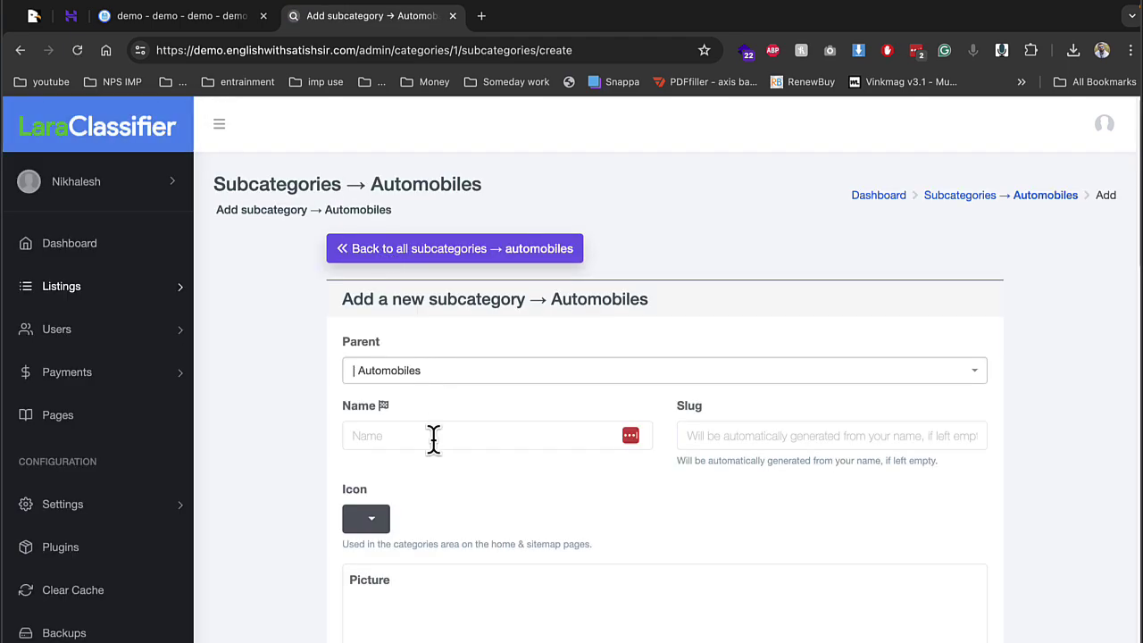
Enter name bike and slug bike, choose the alarm-clock icon, and save
left_click(435, 435)
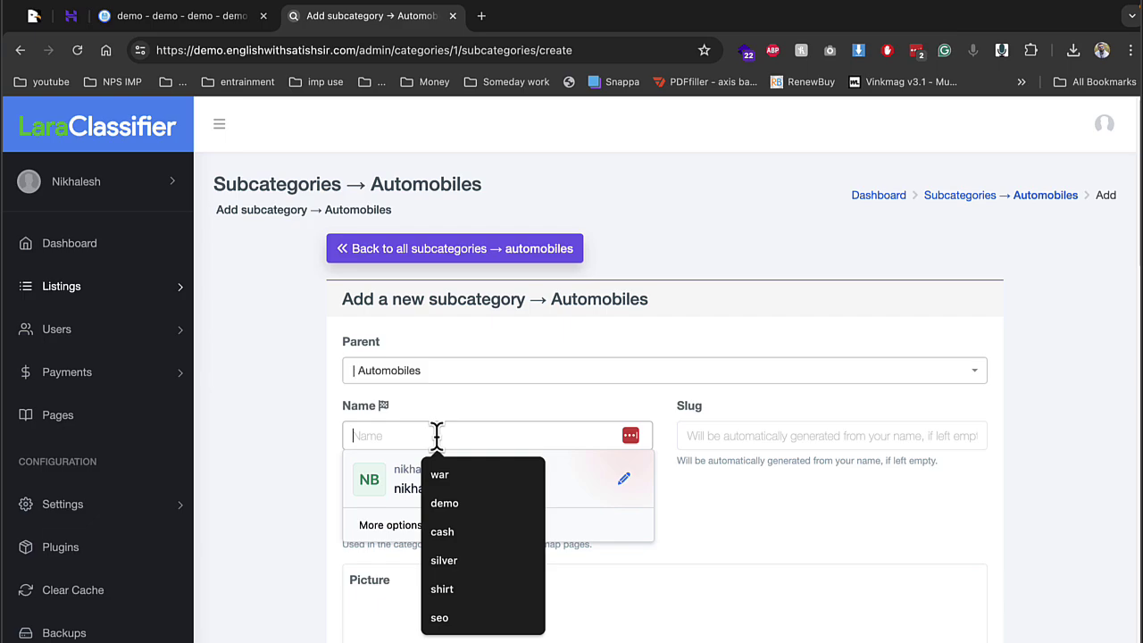
type("bike")
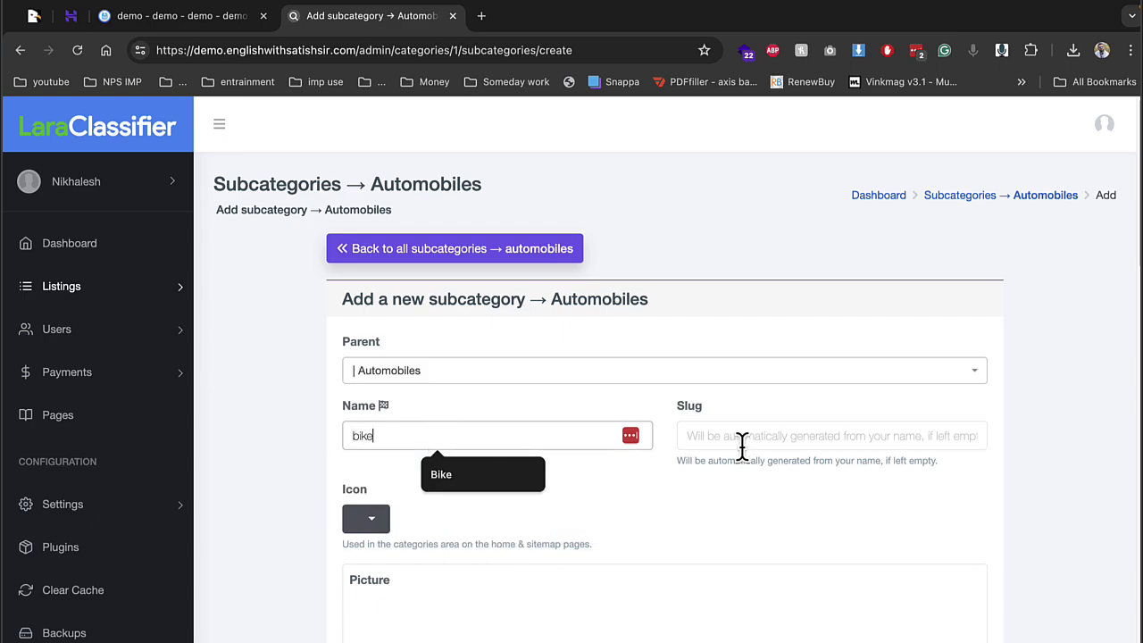
left_click(740, 437)
type("bike")
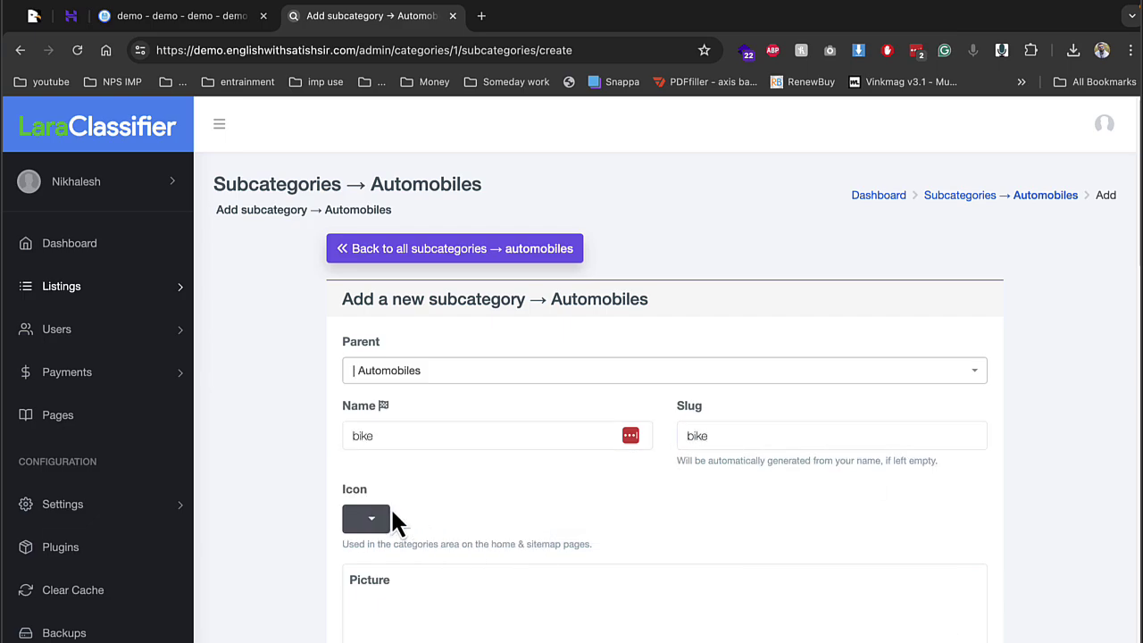
left_click(377, 518)
left_click(382, 373)
scroll(504, 335, "down", 20)
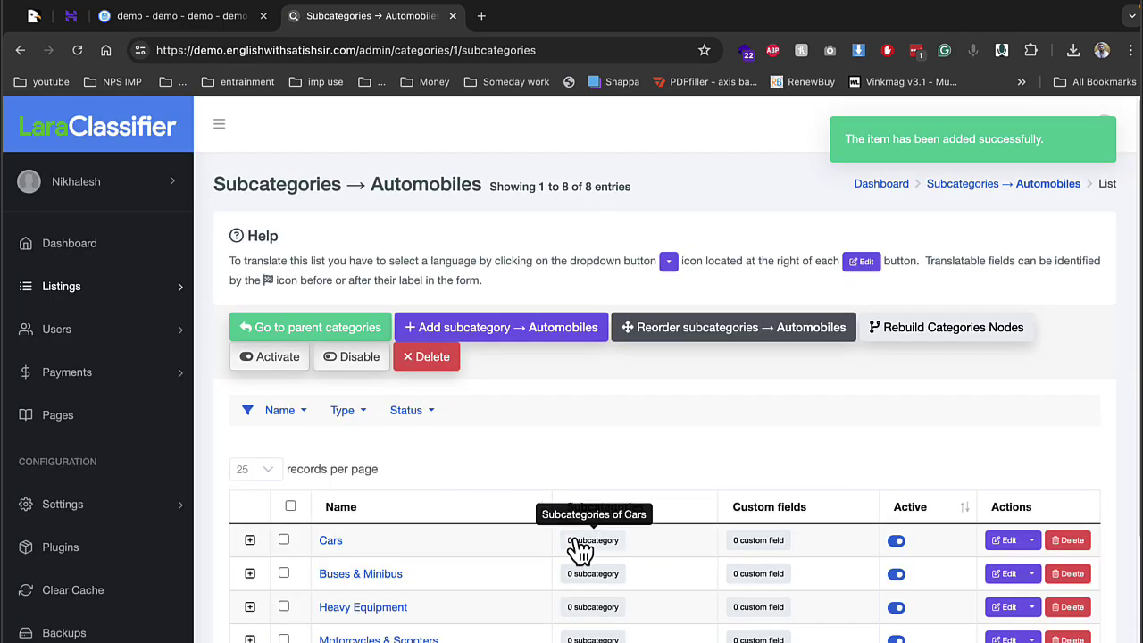
scroll(321, 521, "down", 3)
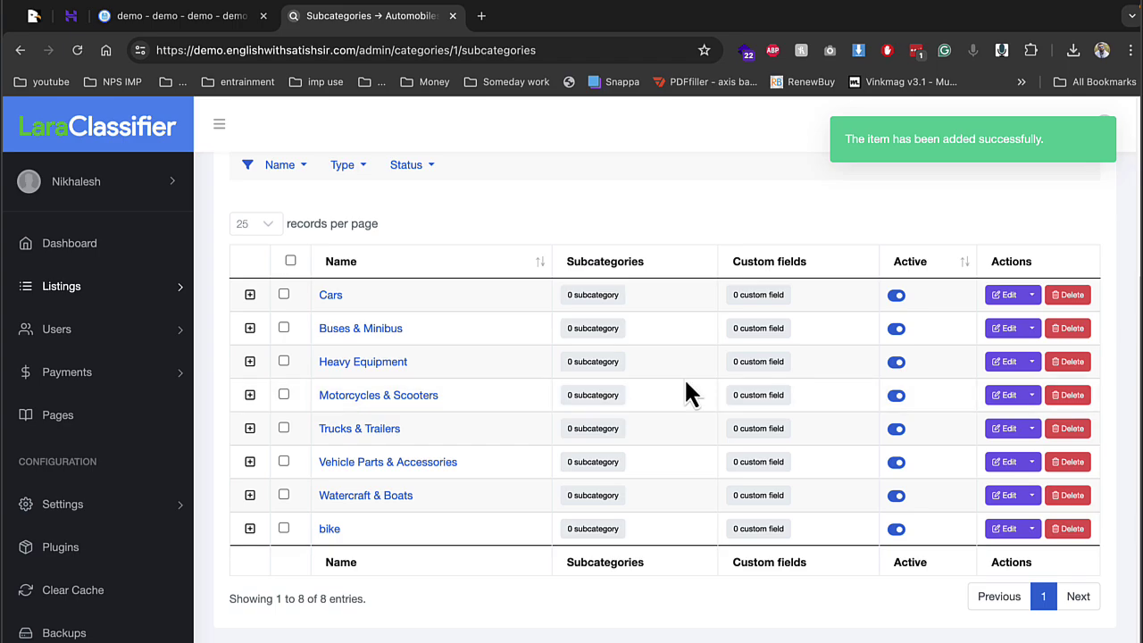
Check the admin Listings list is empty, then load the public site and start Create Listing
left_click(165, 299)
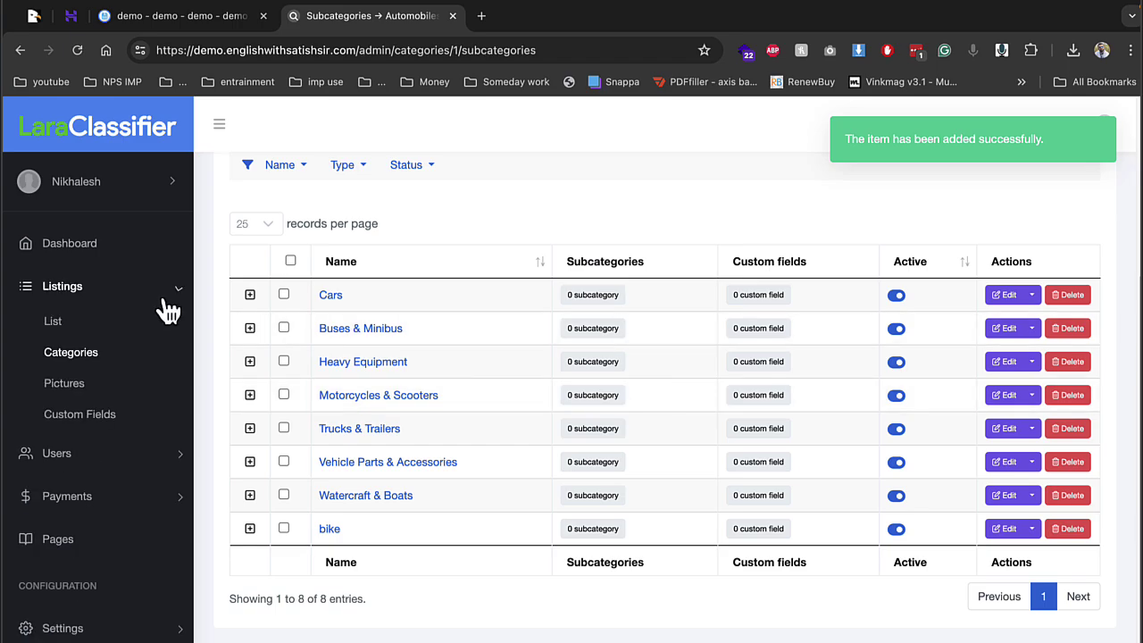
left_click(174, 387)
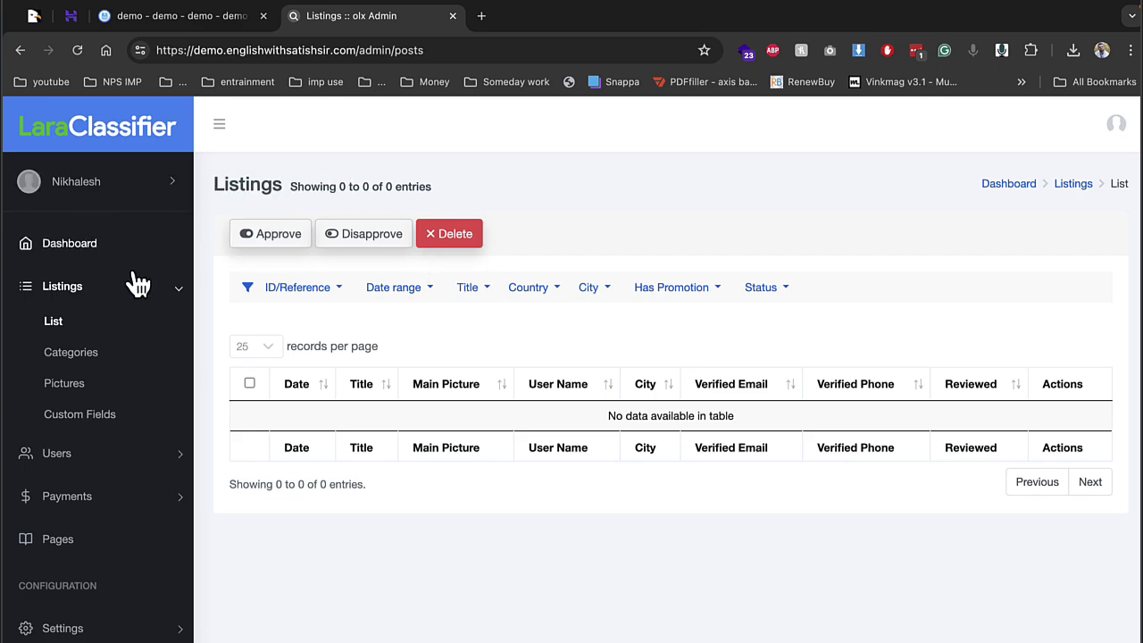
left_click(480, 26)
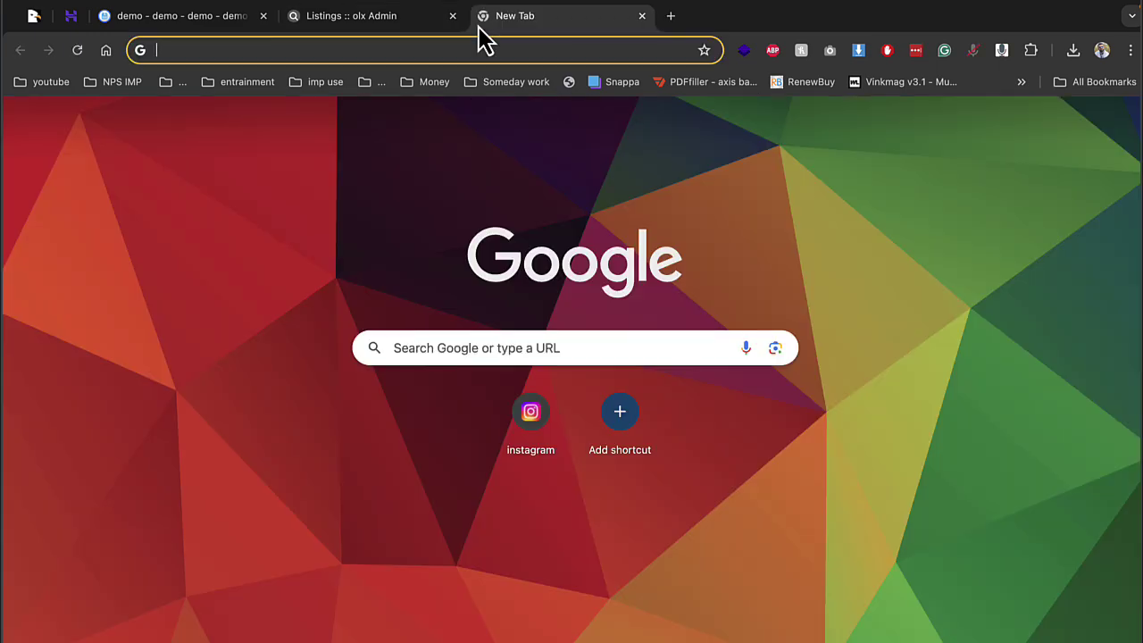
type("https://demo.englishwithsatishsir.com")
key("Return")
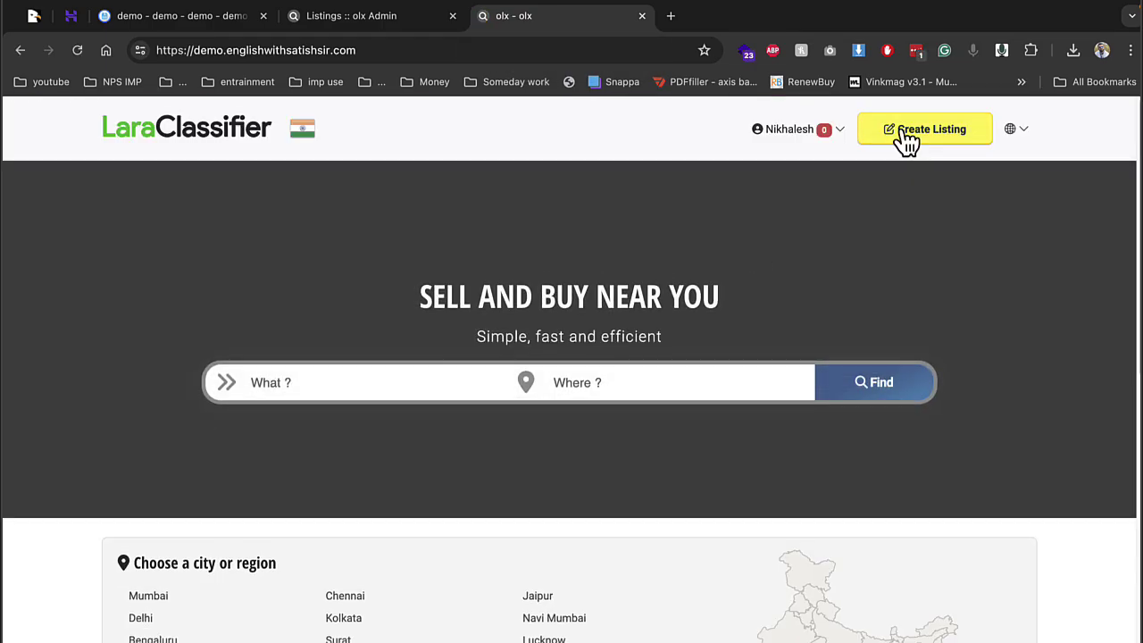
left_click(907, 140)
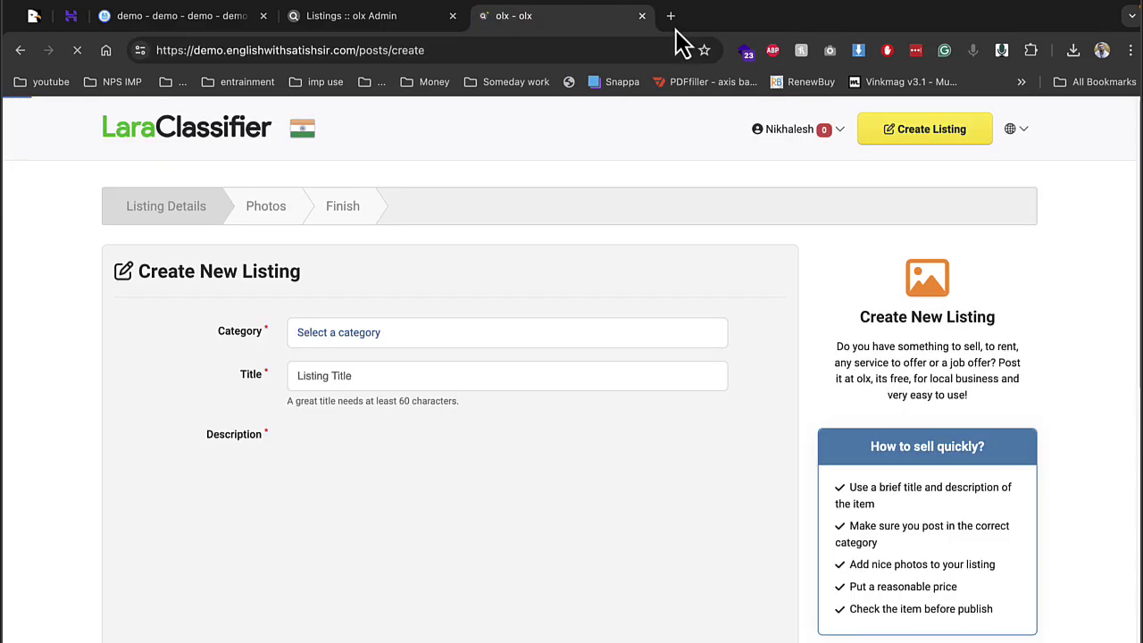
Search Google Images for bike in a new tab
left_click(671, 16)
type("bike")
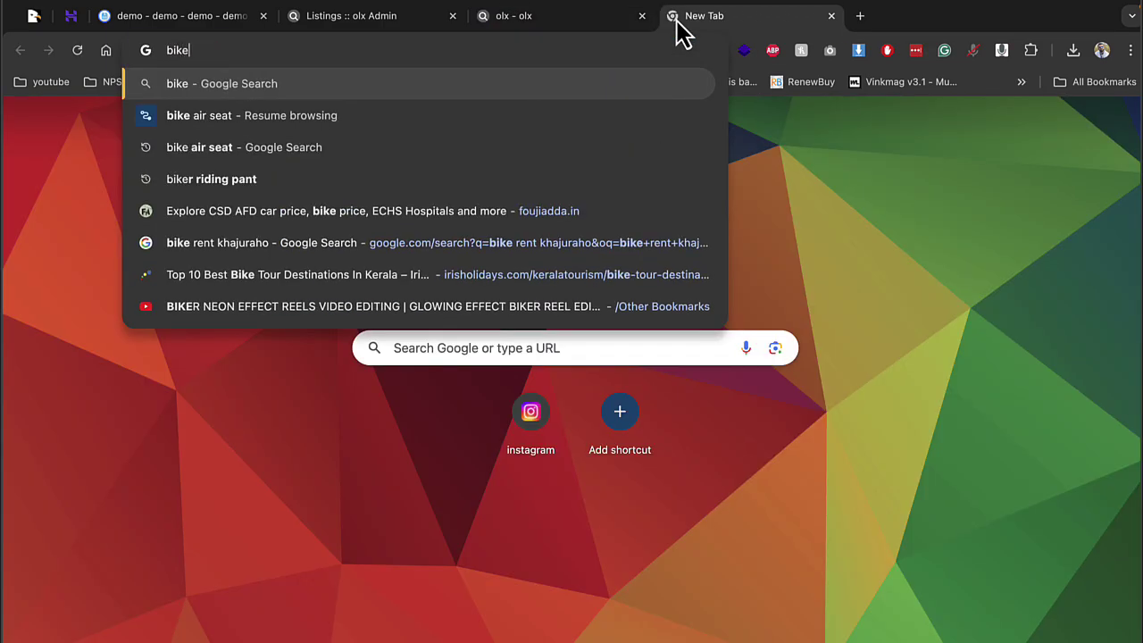
key("Return")
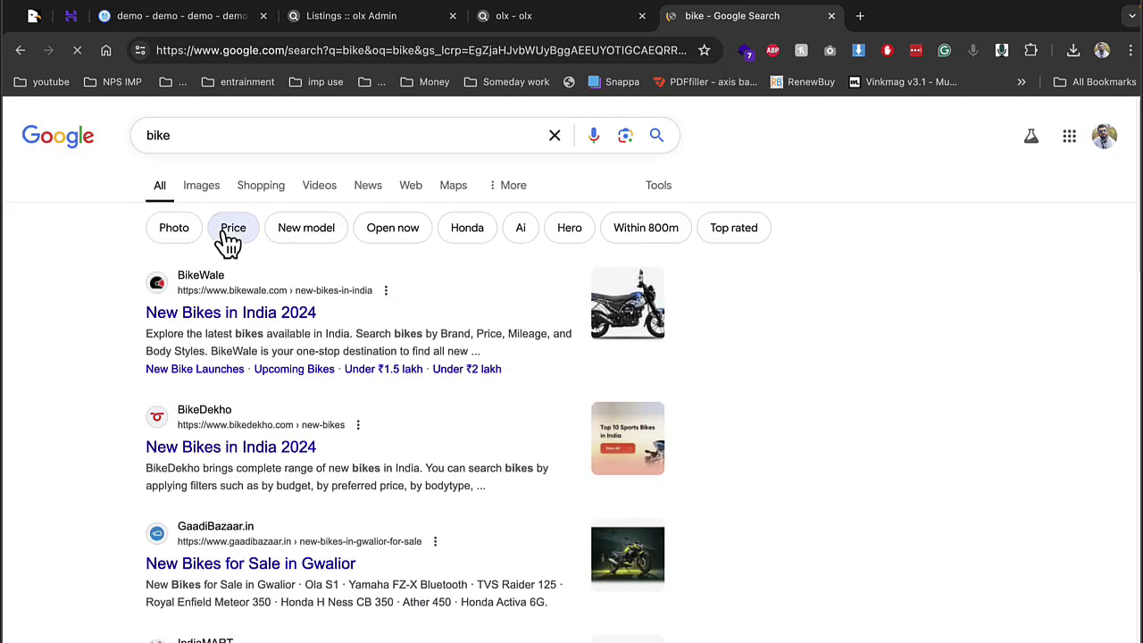
left_click(202, 189)
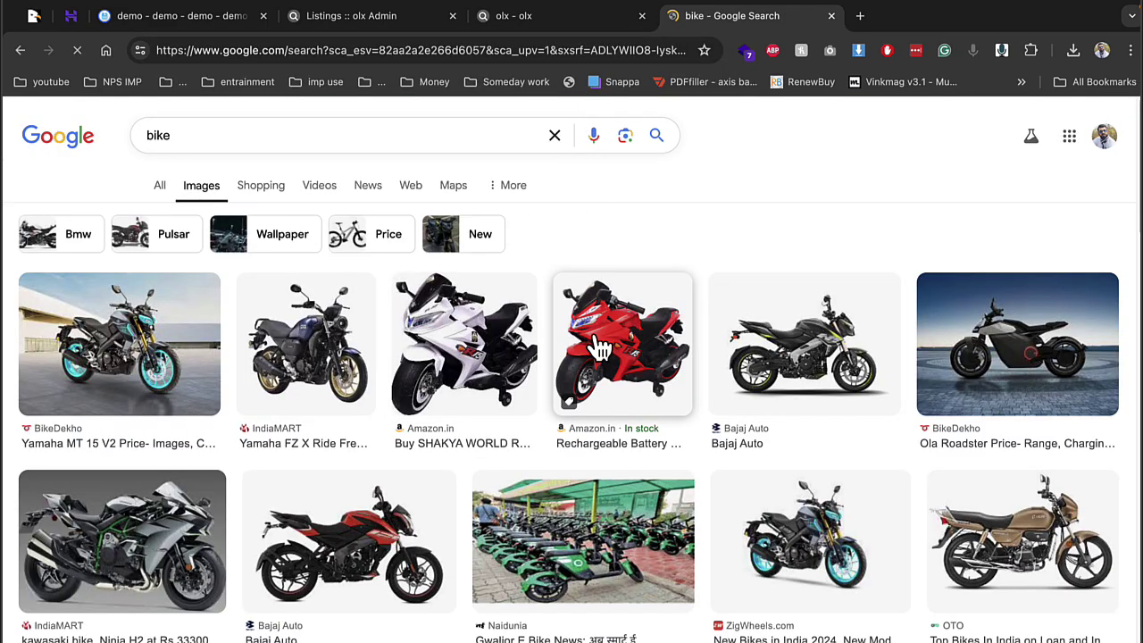
Save the red bike picture to the Desktop and return to the listing form
left_click(618, 358)
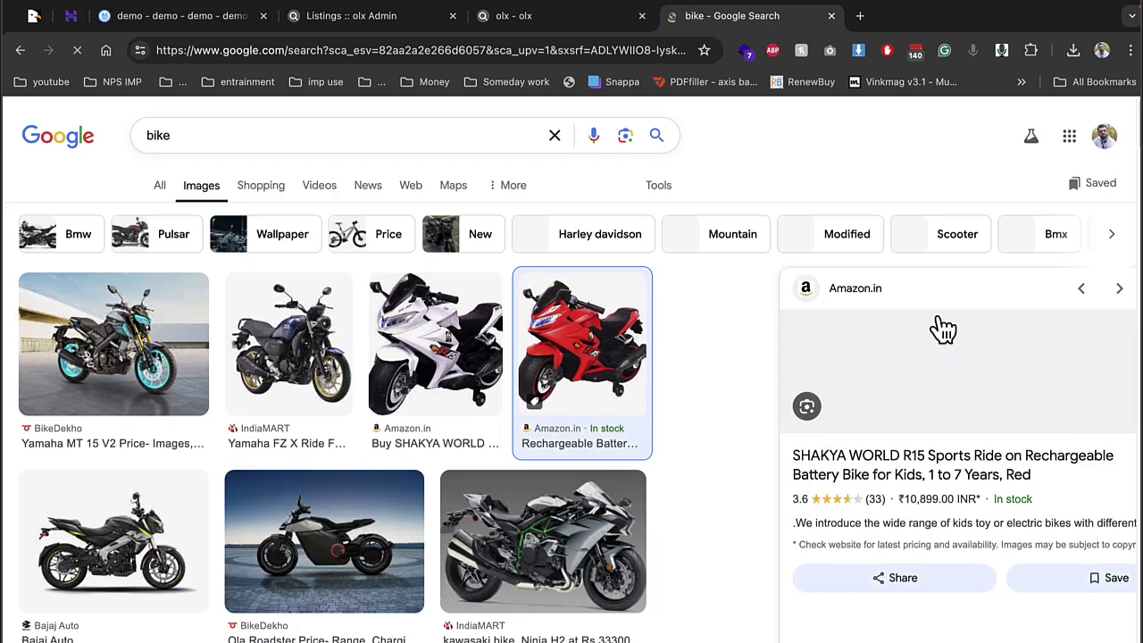
right_click(821, 368)
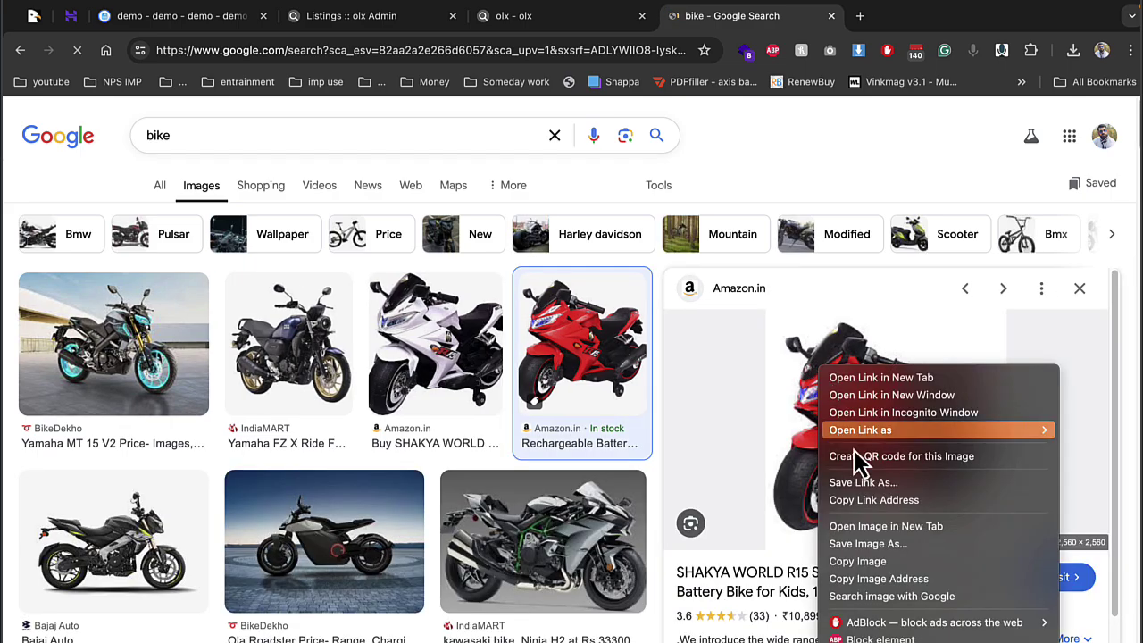
left_click(878, 544)
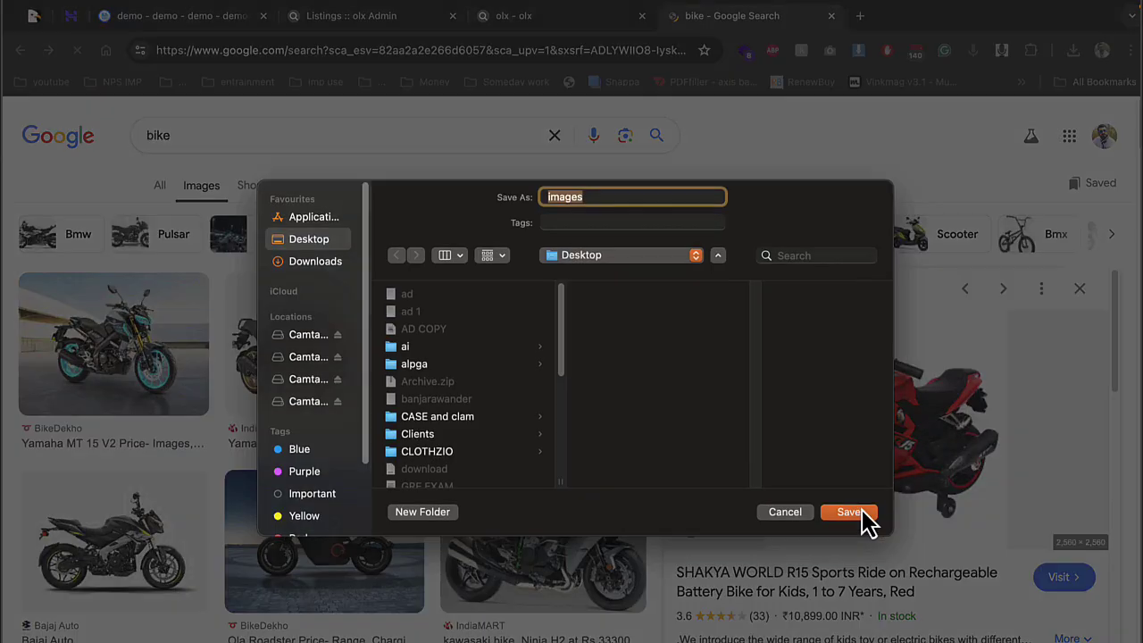
left_click(864, 521)
left_click(520, 20)
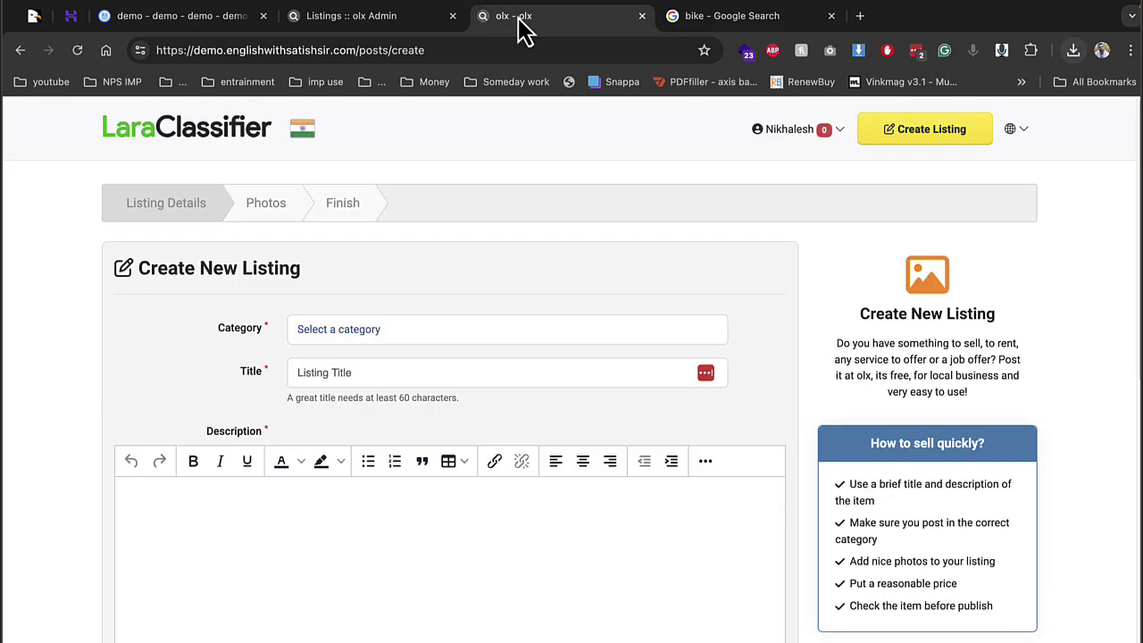
File the listing under Automobiles > bike
left_click(364, 327)
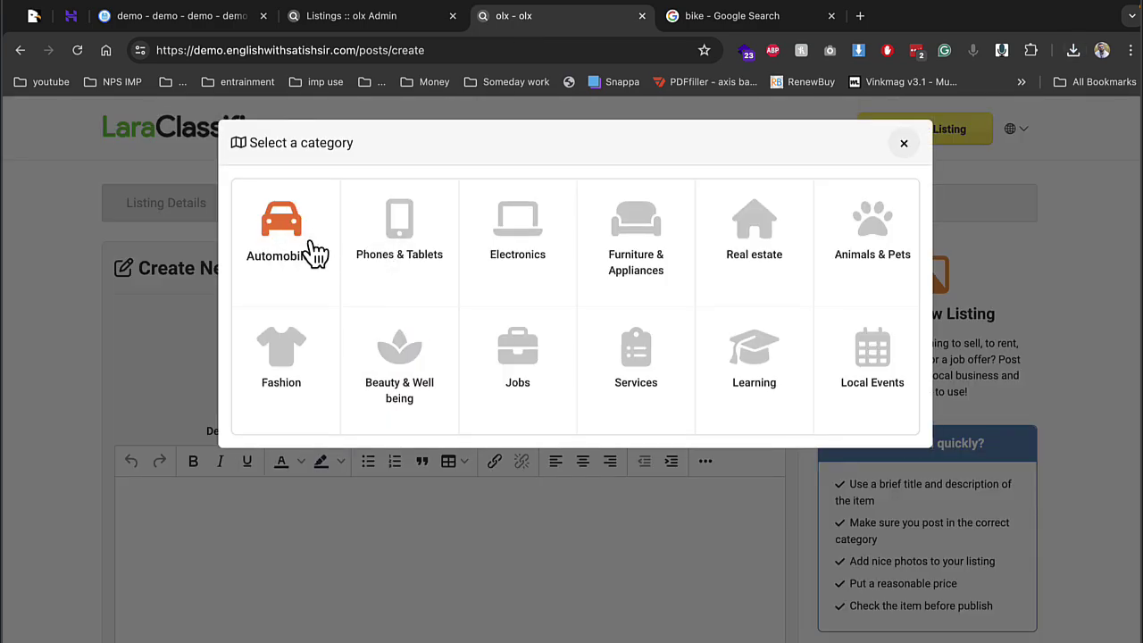
left_click(313, 250)
left_click(393, 411)
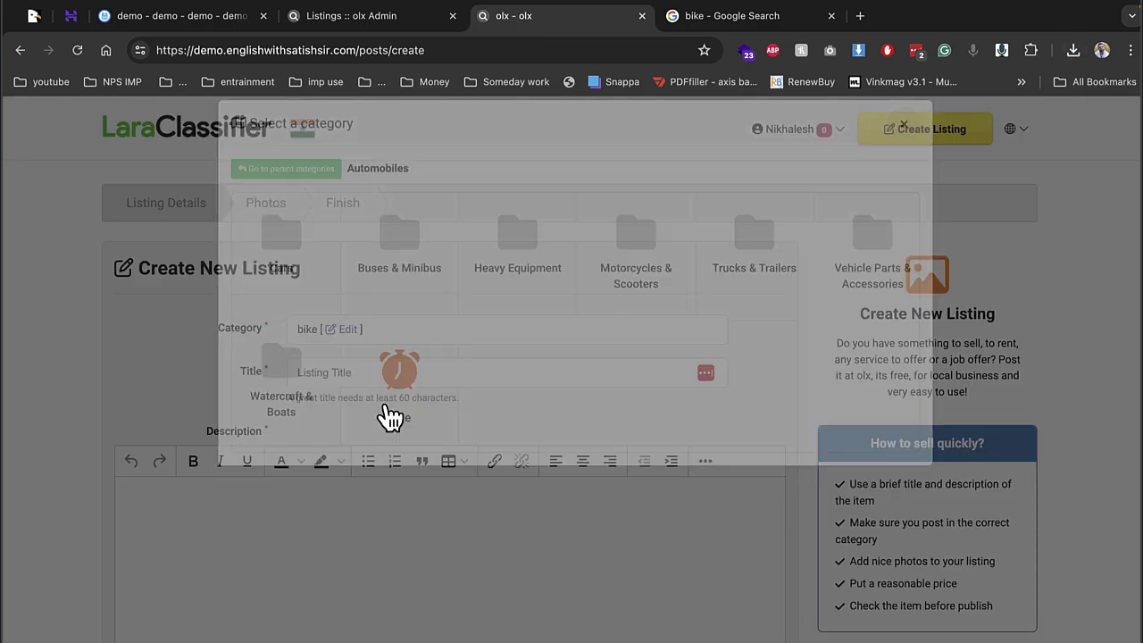
Enter title bike and a repeated-bike description, then switch to the admin Listings tab
left_click(394, 373)
type("b")
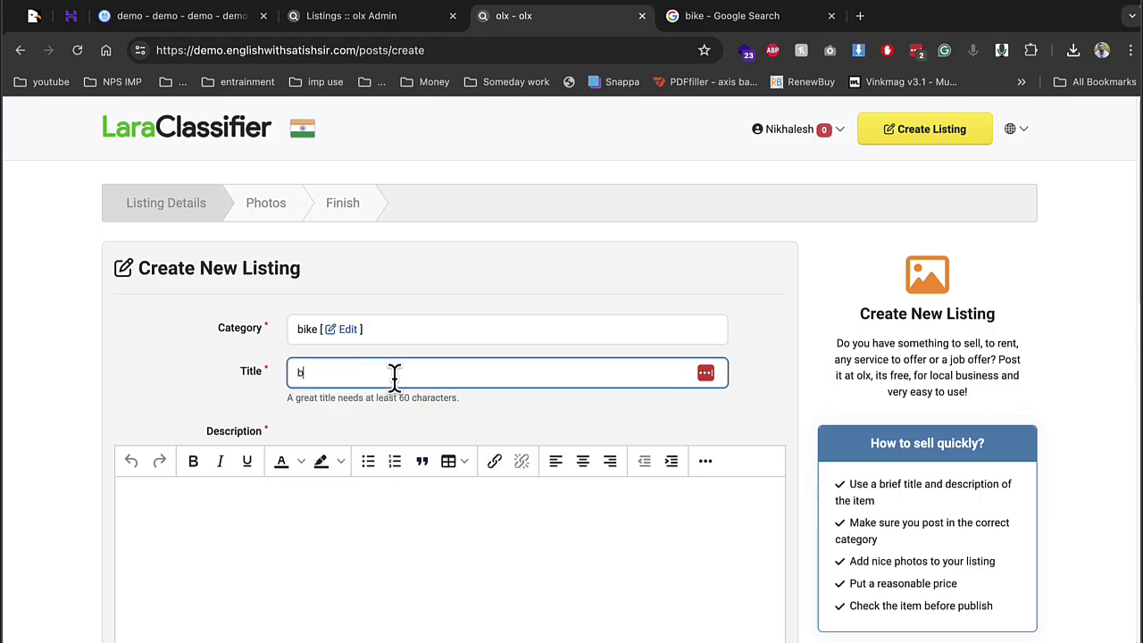
left_click(274, 541)
key("ctrl+v")
key("ctrl+v")
key("ctrl+v")
key("ctrl+v")
key("ctrl+v")
key("ctrl+v")
key("ctrl+v")
key("ctrl+v")
key("ctrl+v")
key("ctrl+v")
key("ctrl+v")
key("ctrl+v")
key("ctrl+v")
key("ctrl+v")
key("ctrl+v")
key("ctrl+v")
key("ctrl+v")
key("ctrl+v")
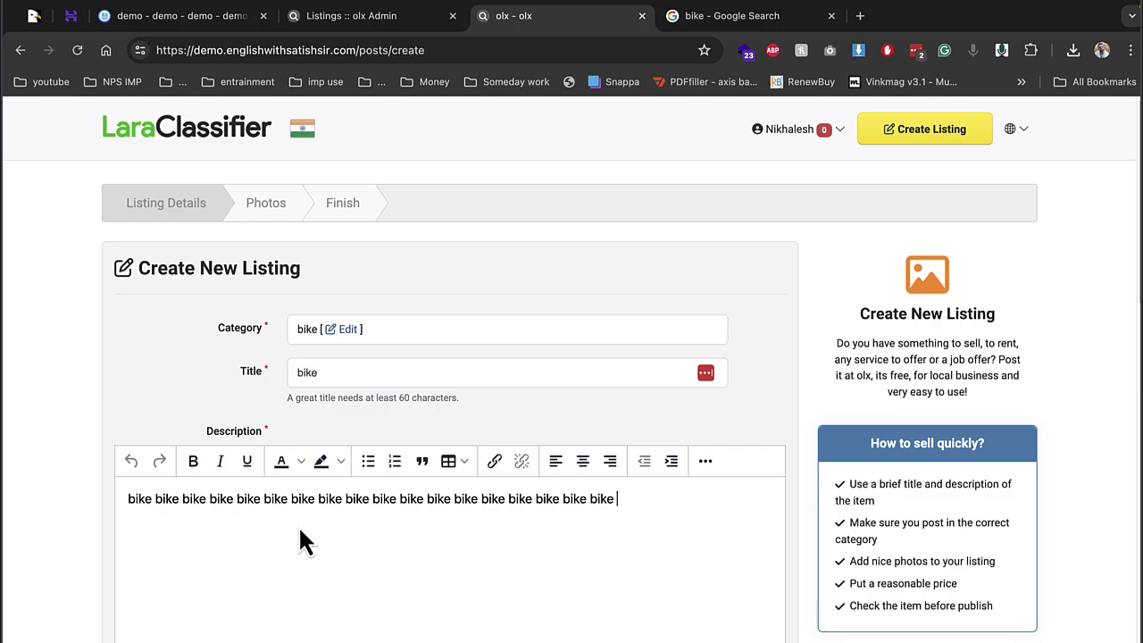
scroll(312, 511, "down", 6)
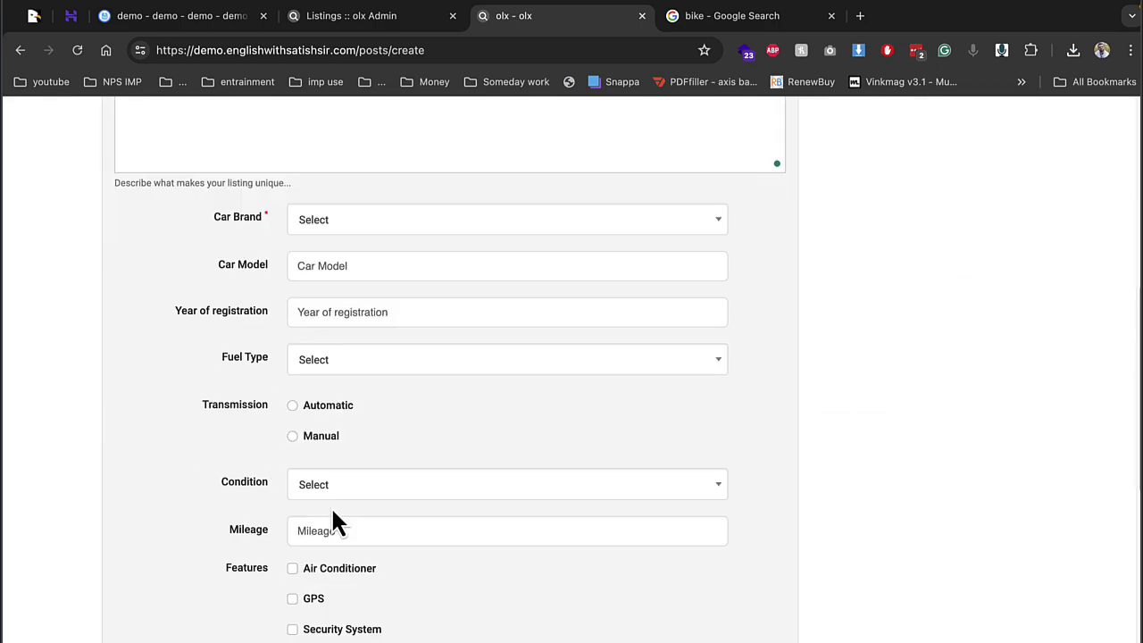
left_click(343, 222)
left_click(378, 18)
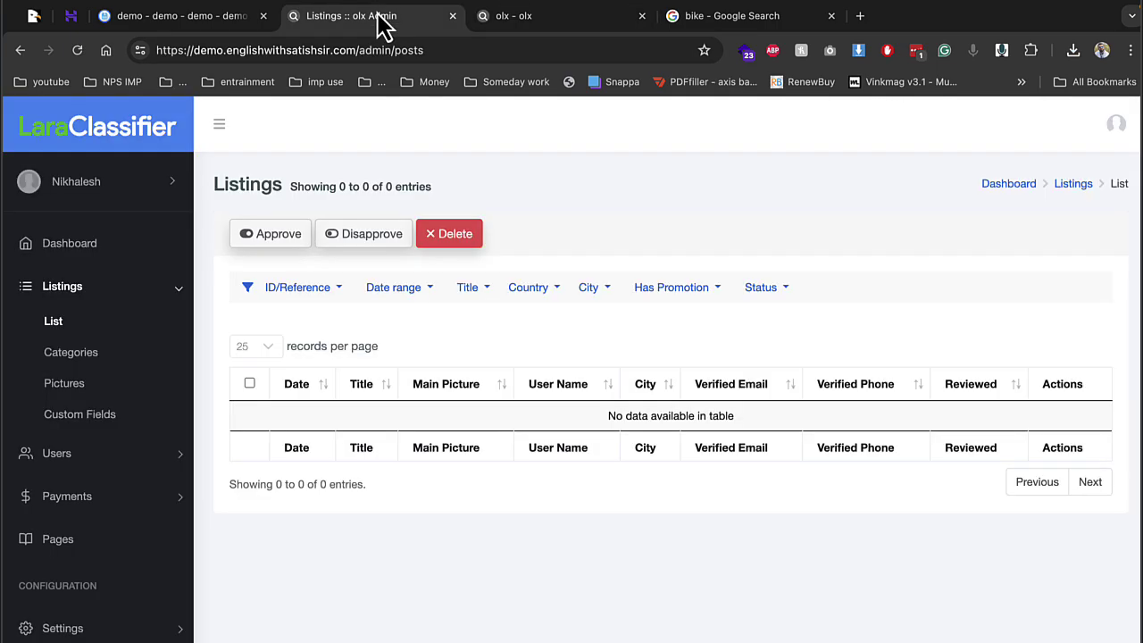
Open the admin Custom Fields list and scroll through it
left_click(82, 415)
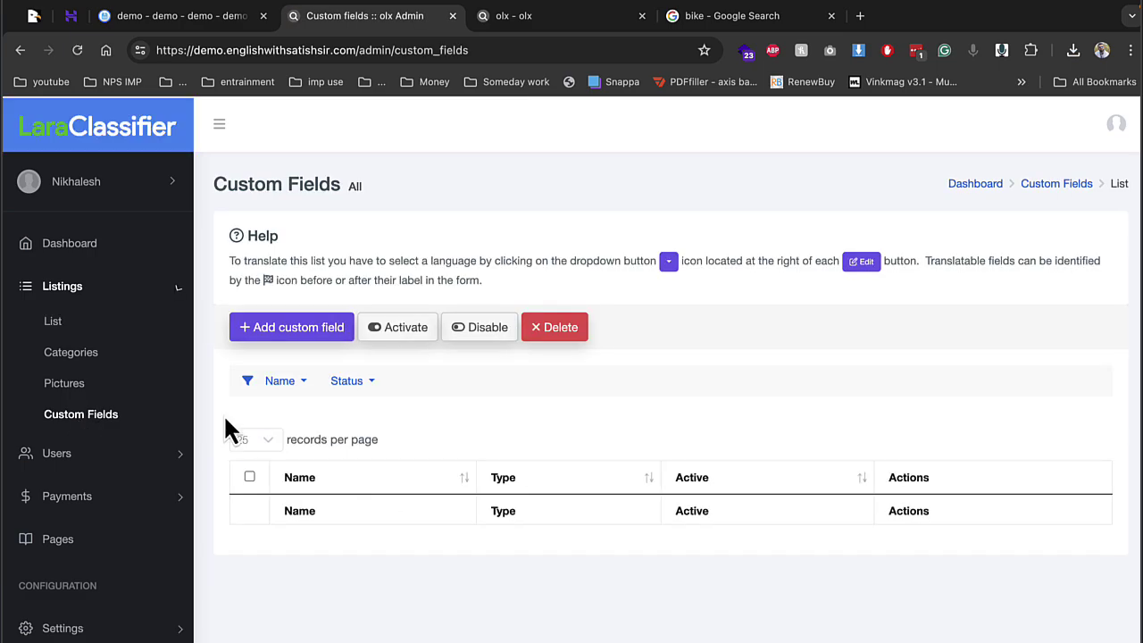
scroll(296, 478, "down", 1)
scroll(296, 478, "down", 1)
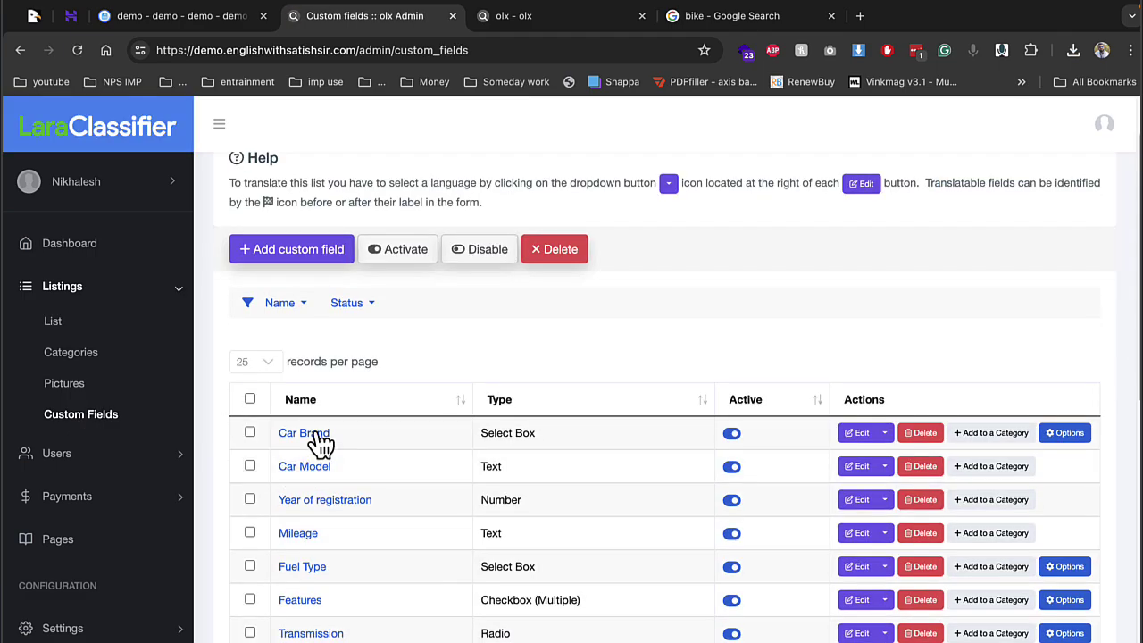
scroll(408, 472, "down", 5)
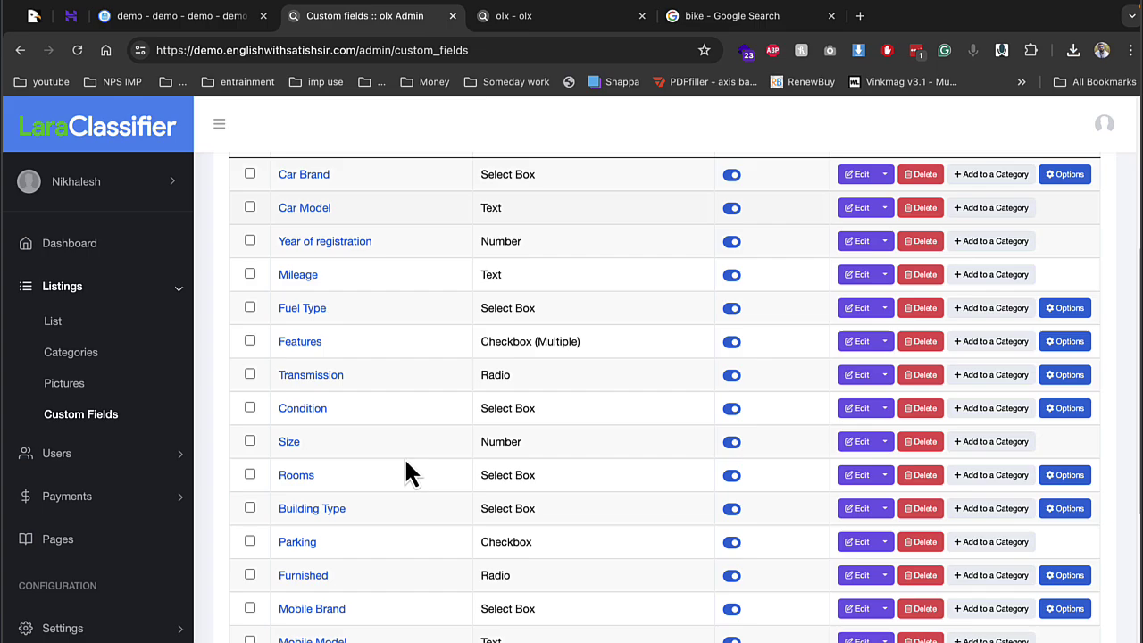
Set Car Brand to BMW and Year of registration to 202 in the listing form
left_click(523, 15)
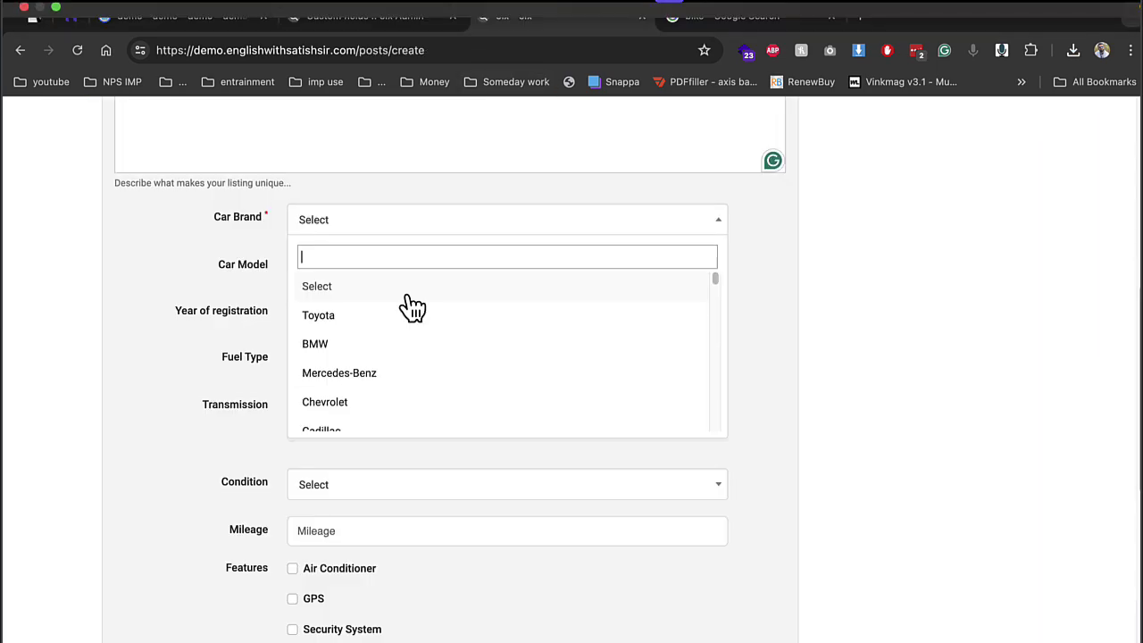
left_click(323, 346)
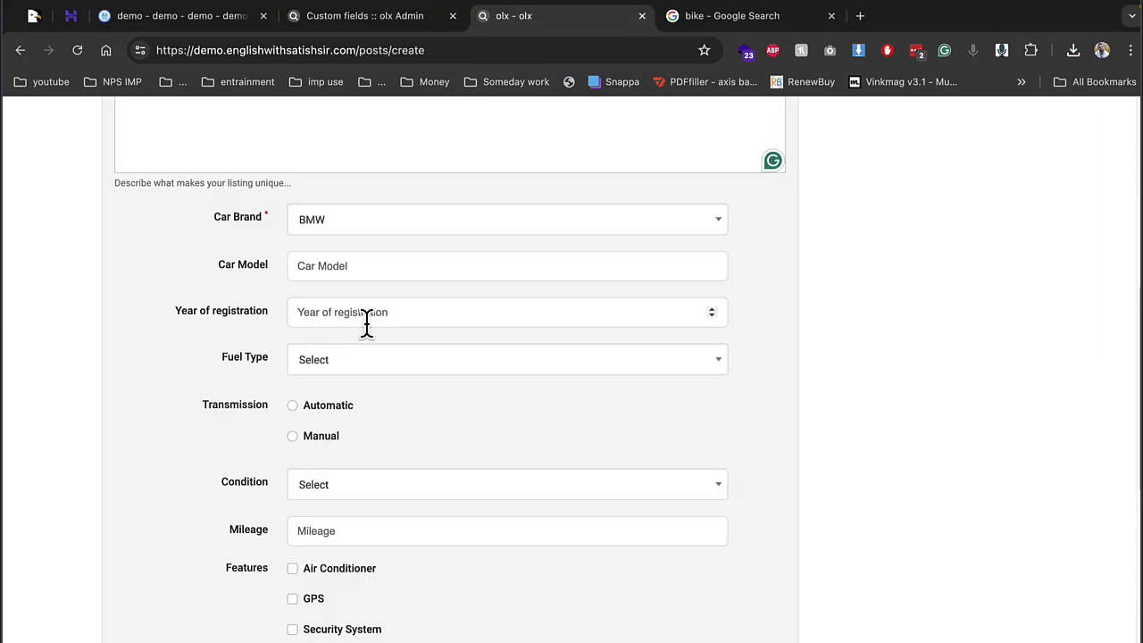
left_click(367, 322)
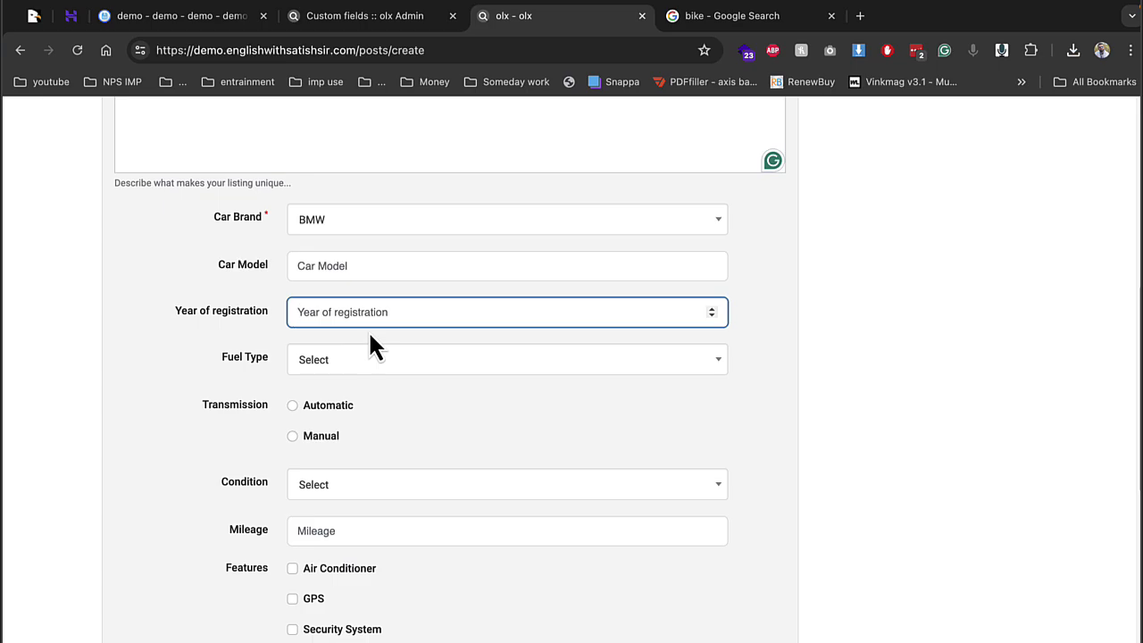
type("2102")
key("BackSpace")
key("BackSpace")
key("BackSpace")
type("02")
Go back to the admin tab and review the Custom Fields list again
left_click(371, 15)
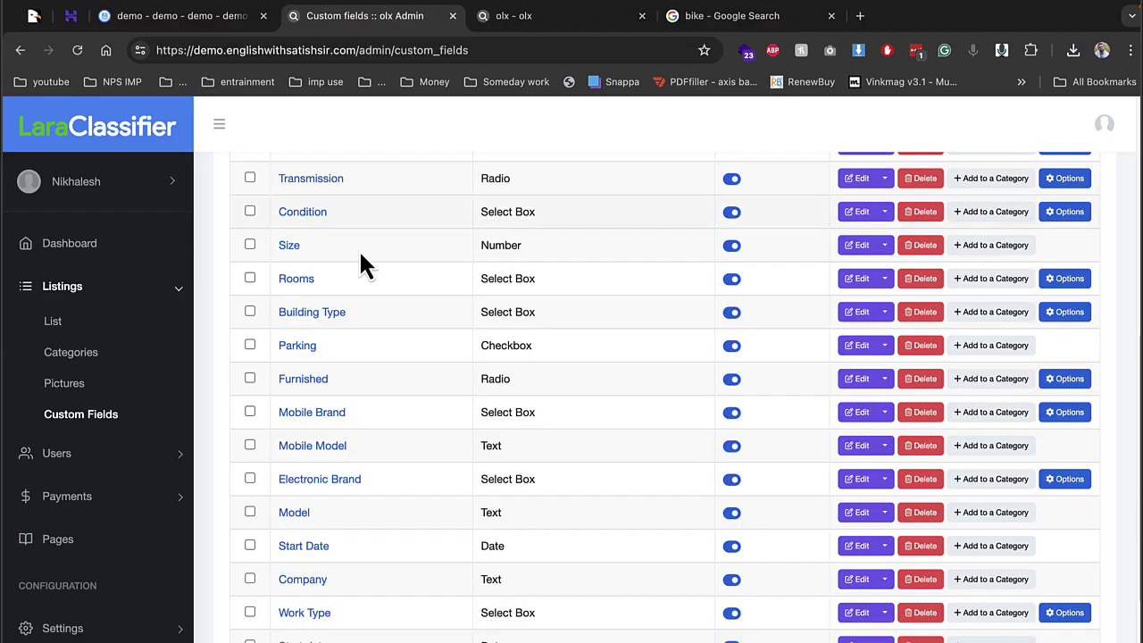
scroll(357, 303, "down", 1)
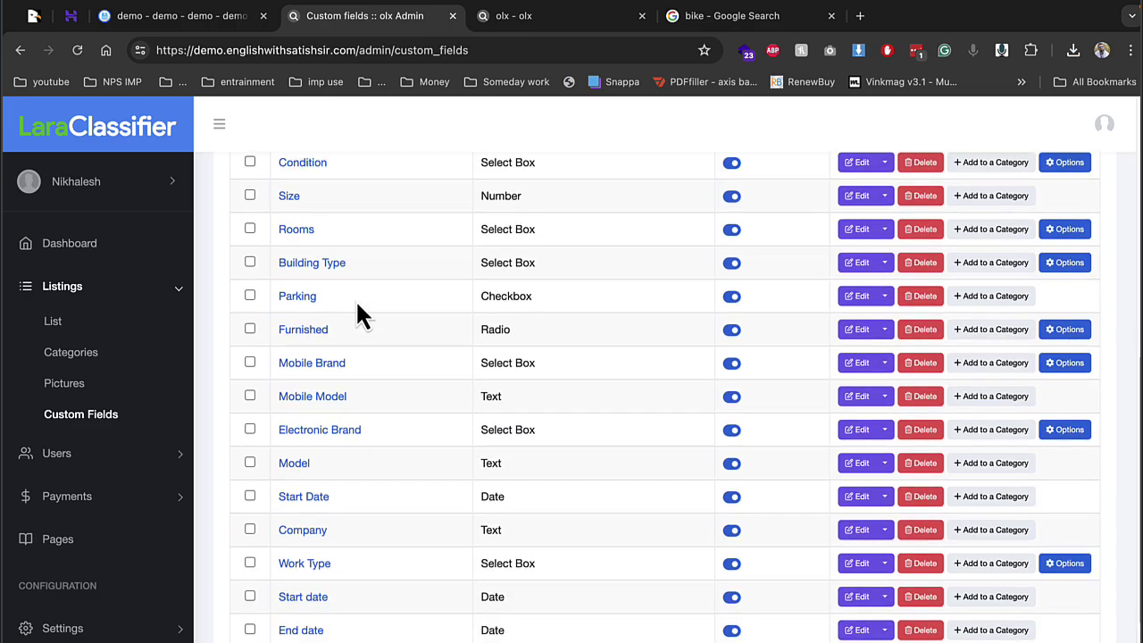
scroll(358, 303, "up", 1)
scroll(357, 304, "up", 1)
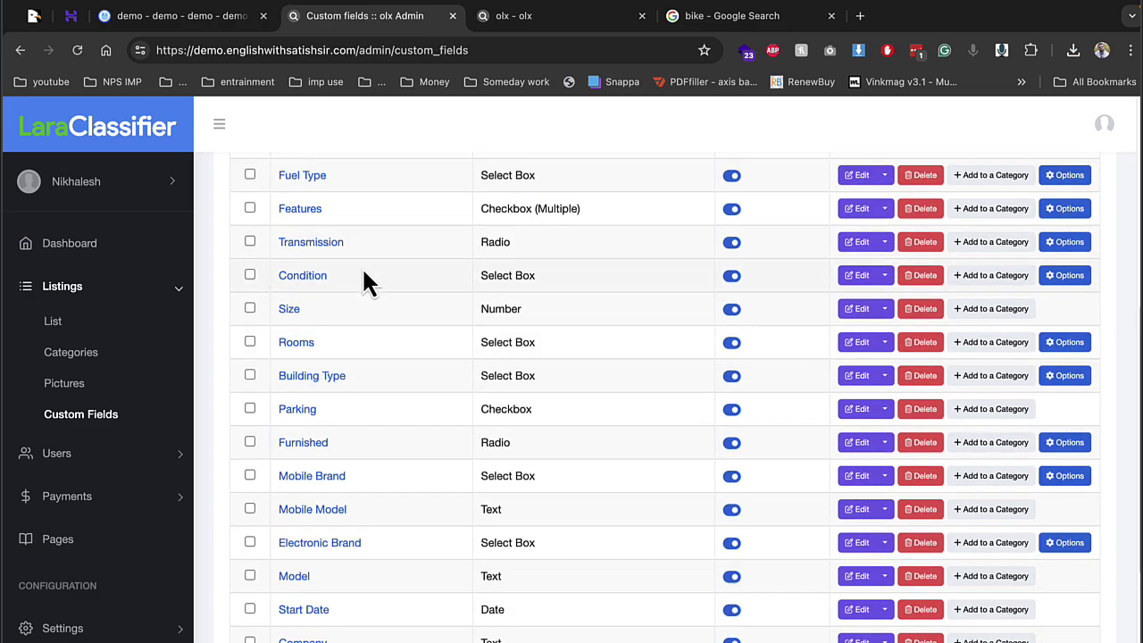
scroll(366, 250, "up", 1)
Choose Essence fuel, tick Air Conditioner, and enter mileage 333
left_click(543, 18)
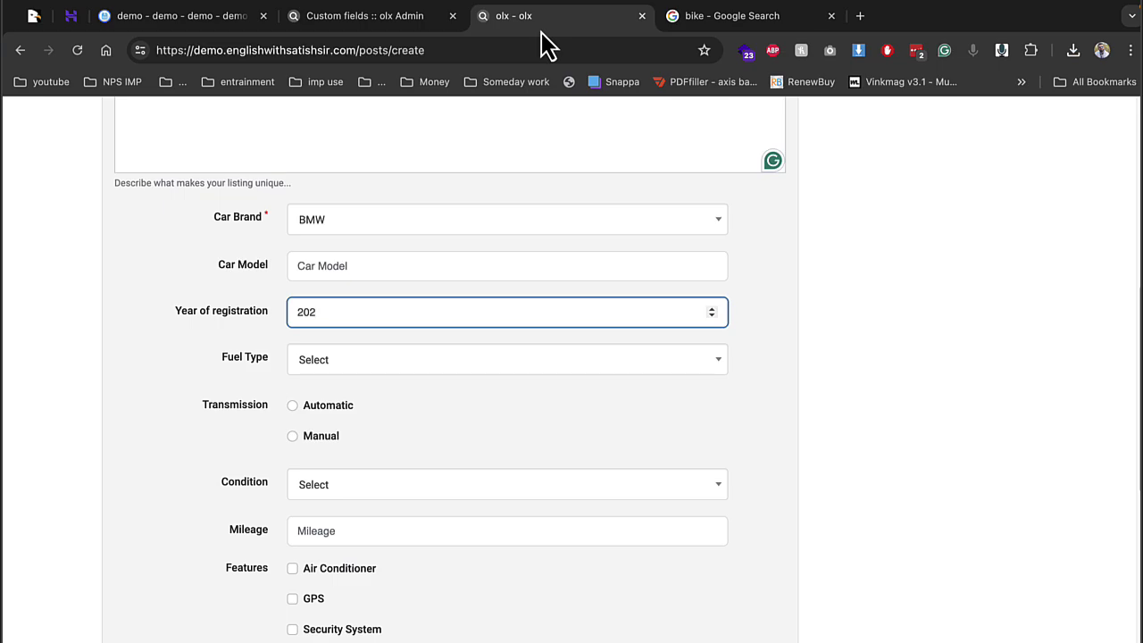
left_click(323, 393)
left_click(332, 372)
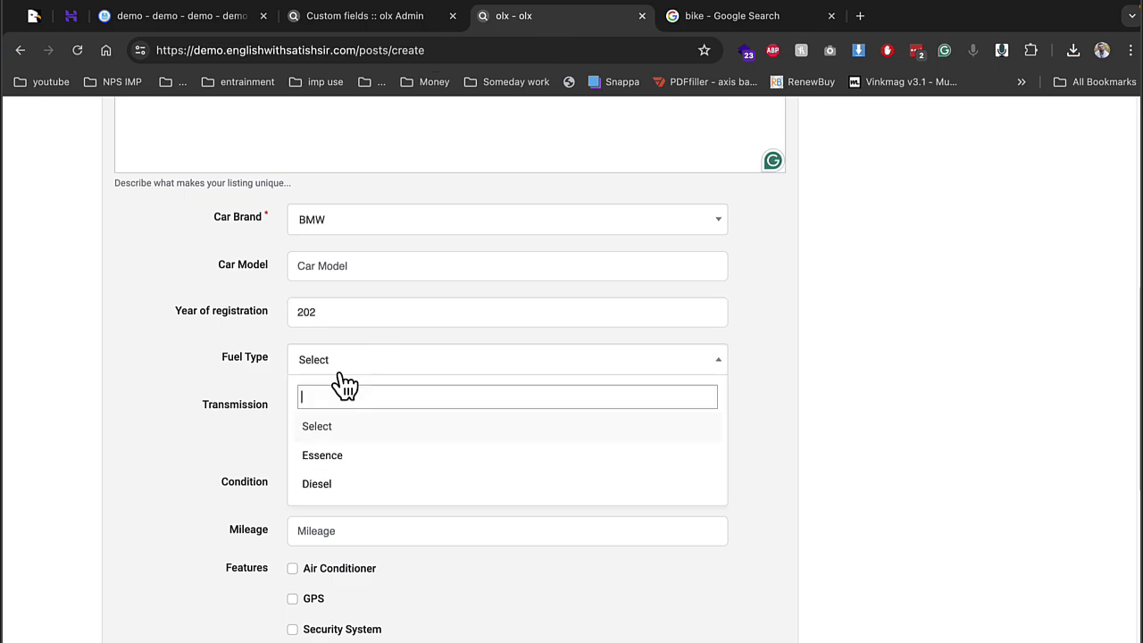
left_click(316, 452)
left_click(322, 487)
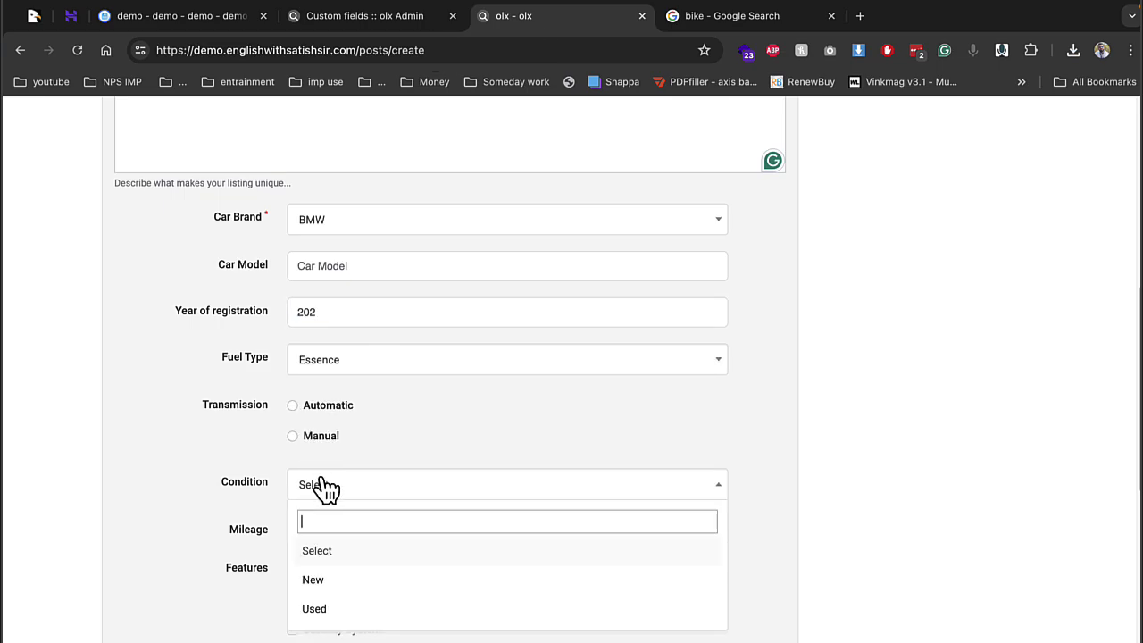
left_click(351, 566)
left_click(348, 534)
type("3")
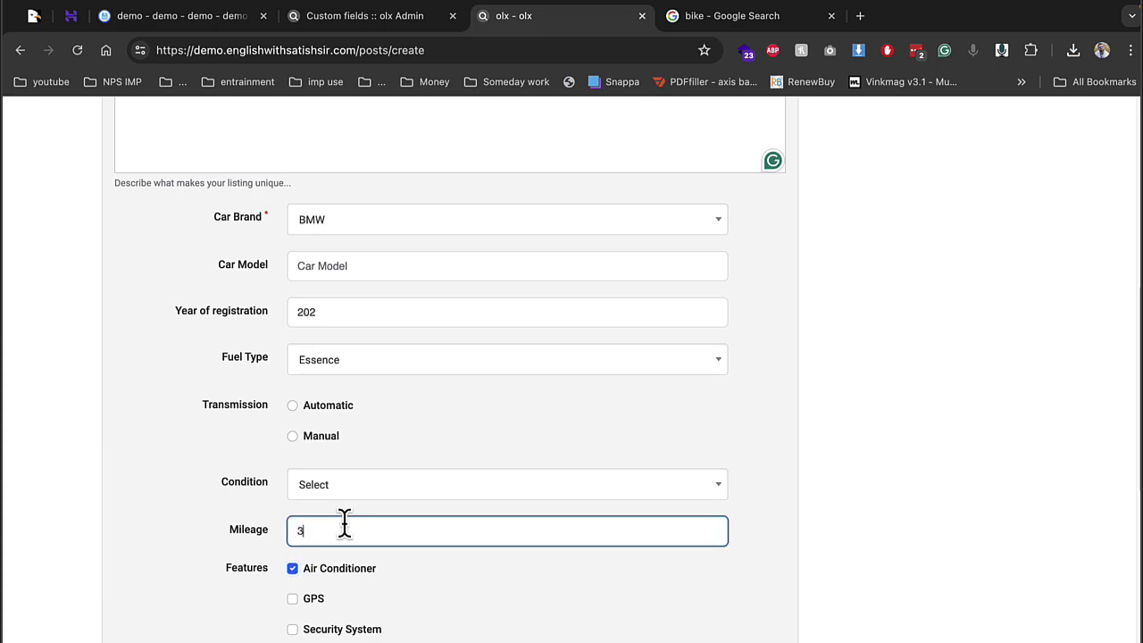
type("33")
Set the price to 15000 and the city to Delhi, Delhi
scroll(345, 523, "down", 3)
left_click(351, 400)
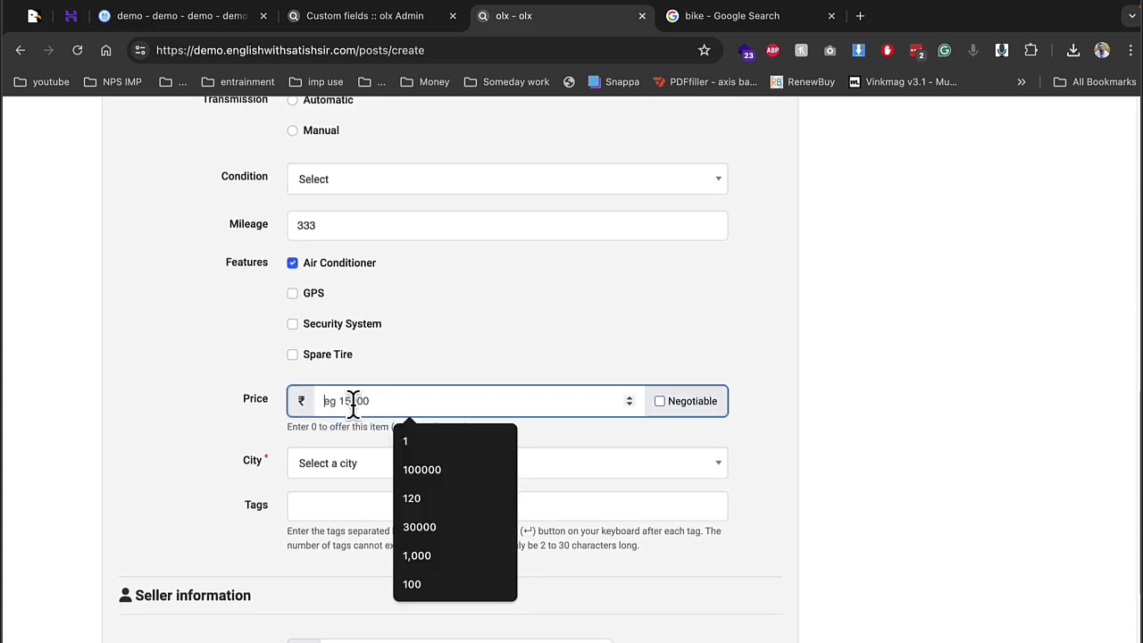
type("15000")
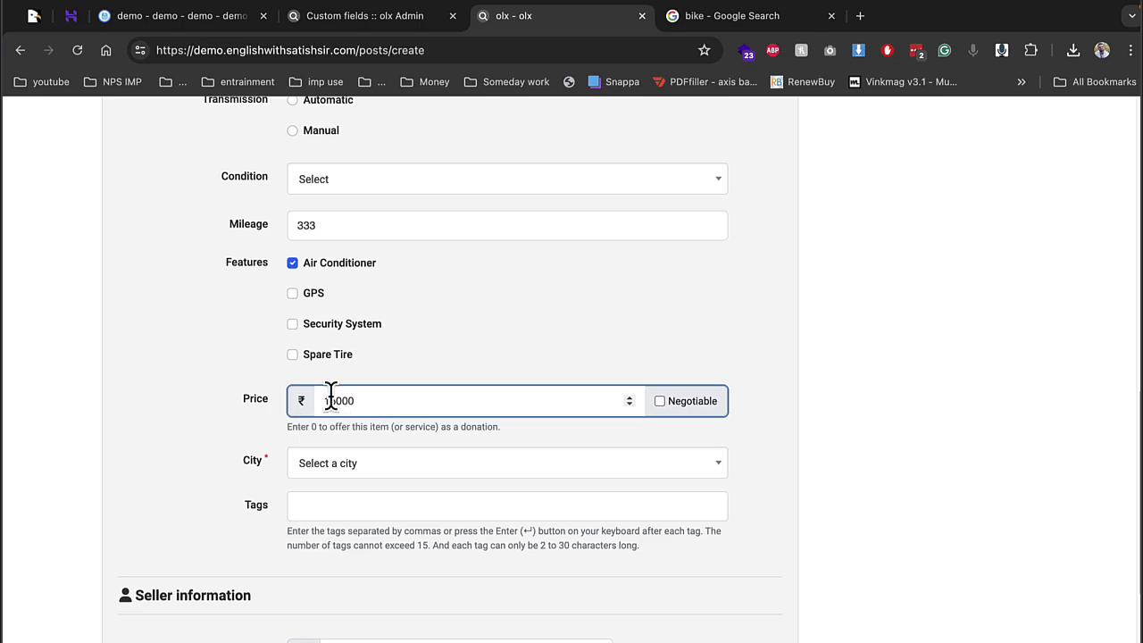
left_click_drag(302, 402, 300, 420)
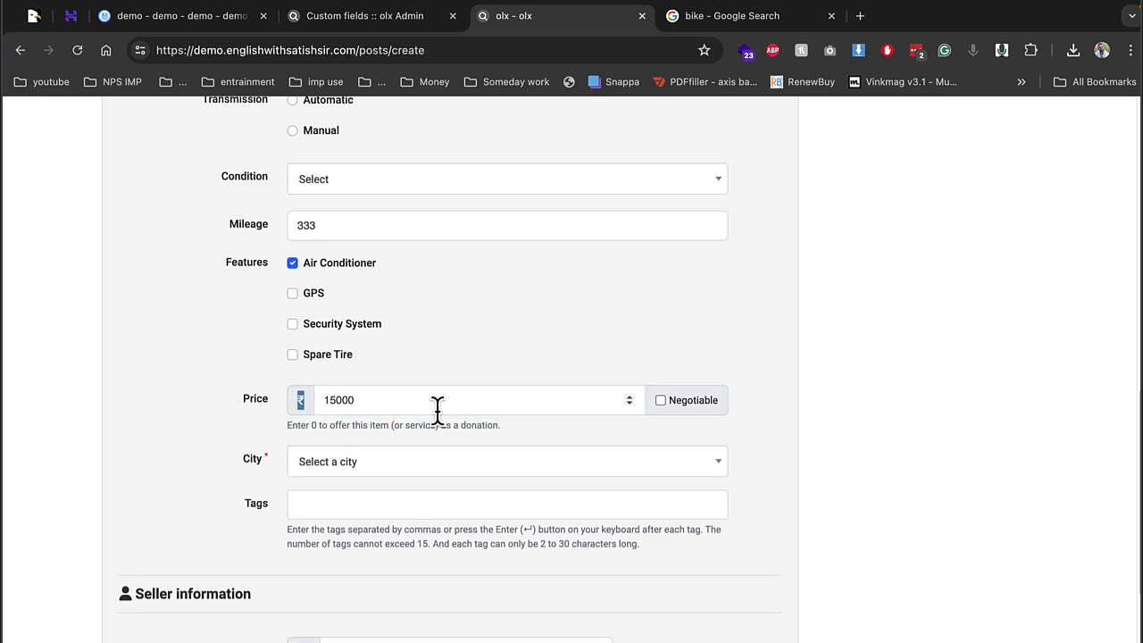
left_click(421, 466)
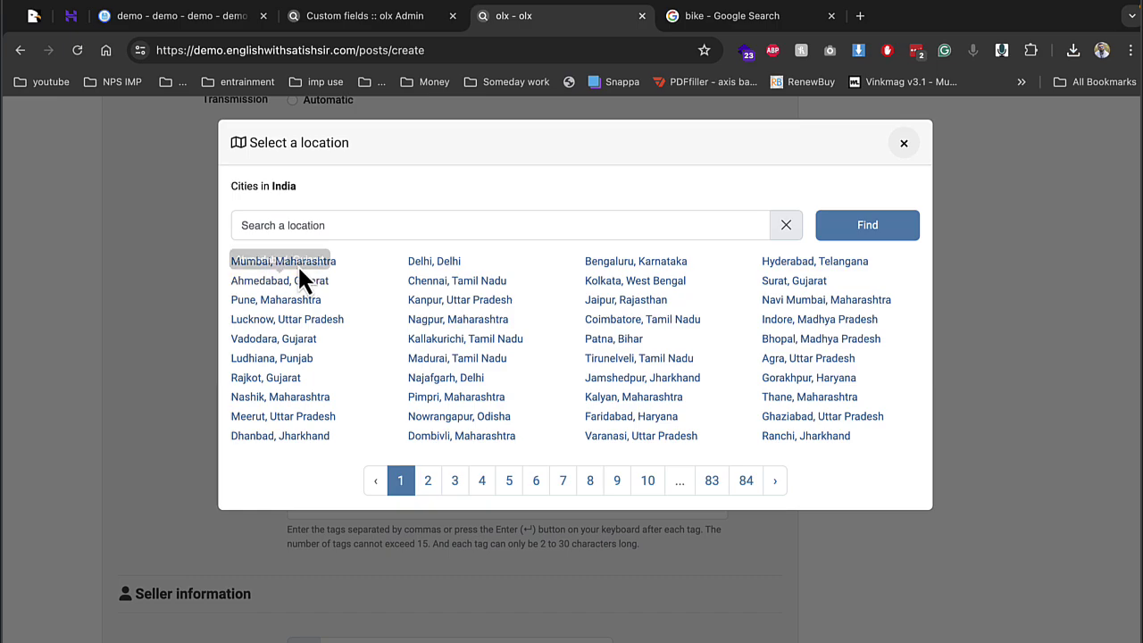
left_click(435, 262)
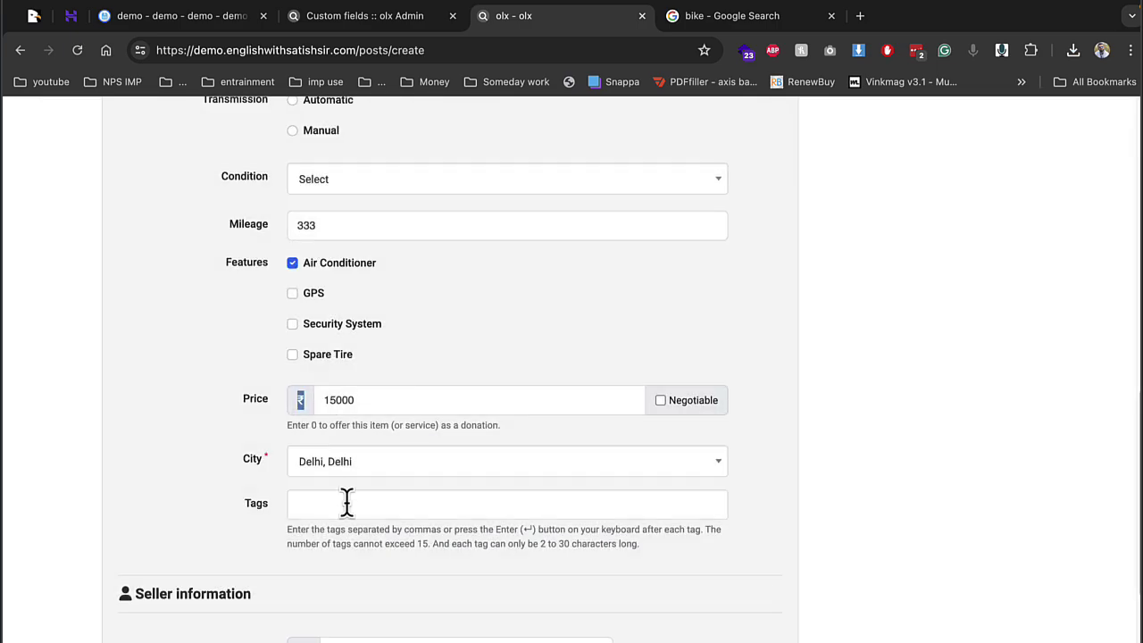
scroll(357, 509, "down", 5)
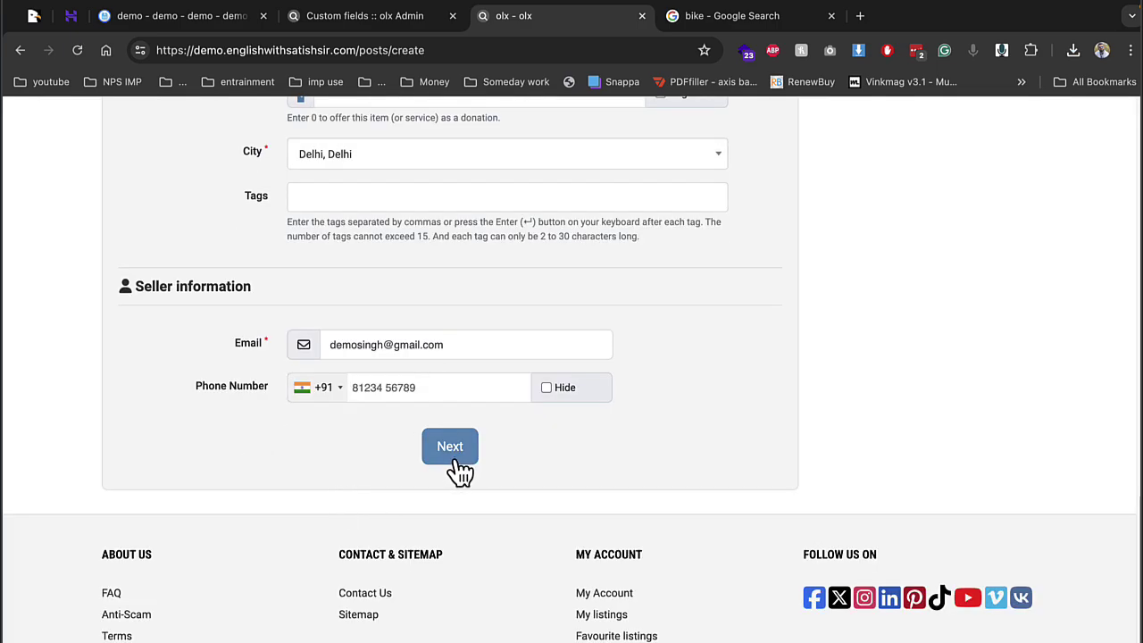
Enter the seller's phone number, replace it with a new one, and submit the details
left_click(451, 390)
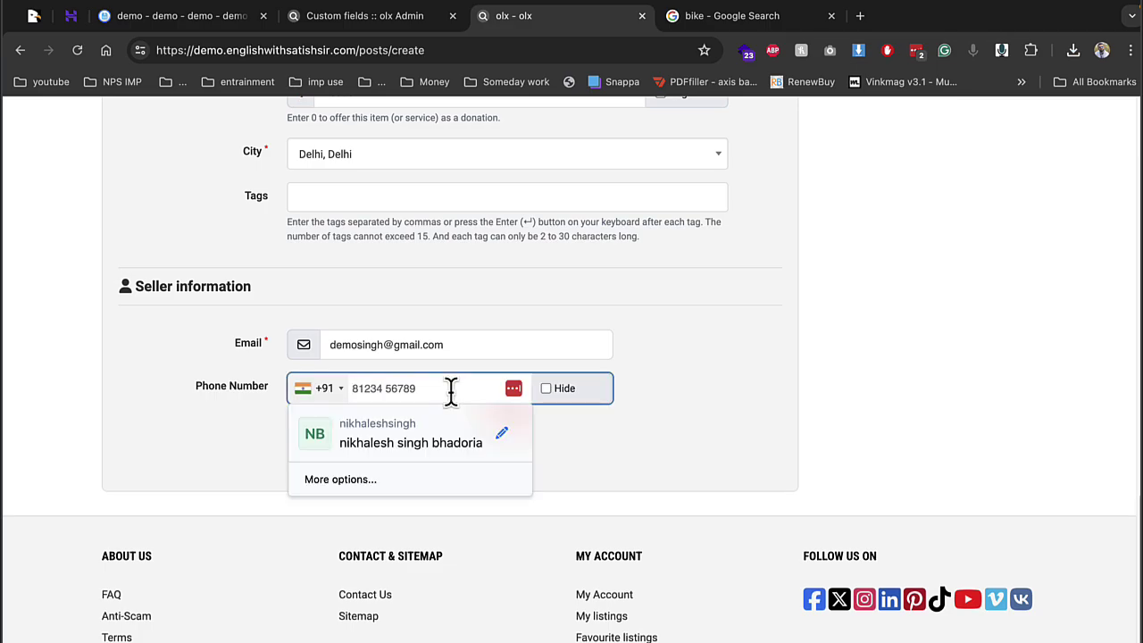
type("123123123")
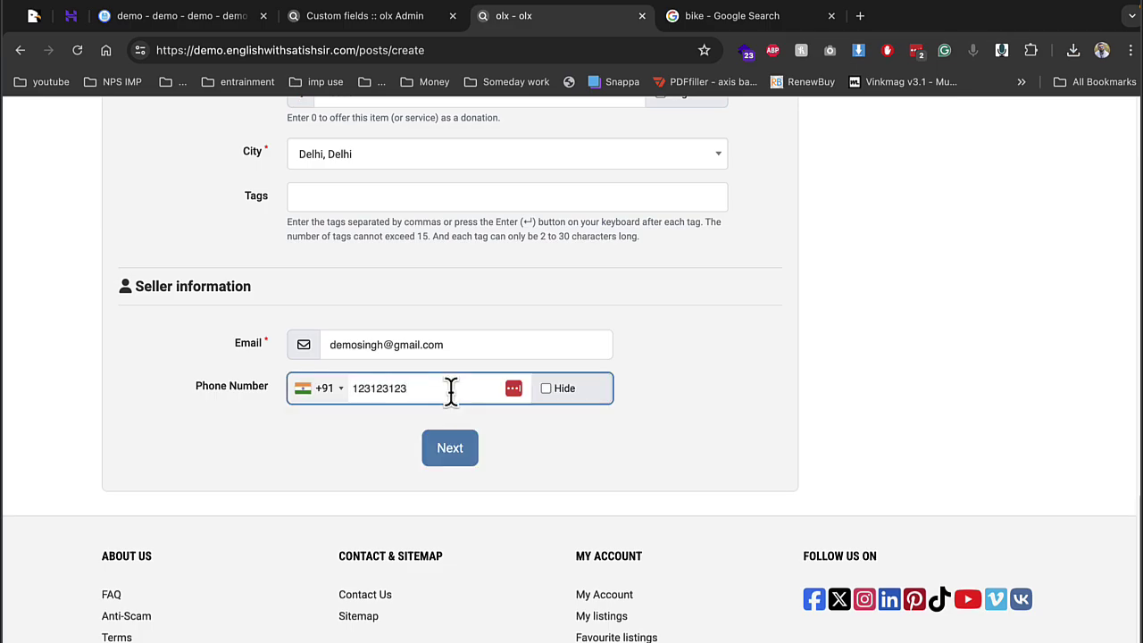
left_click(455, 451)
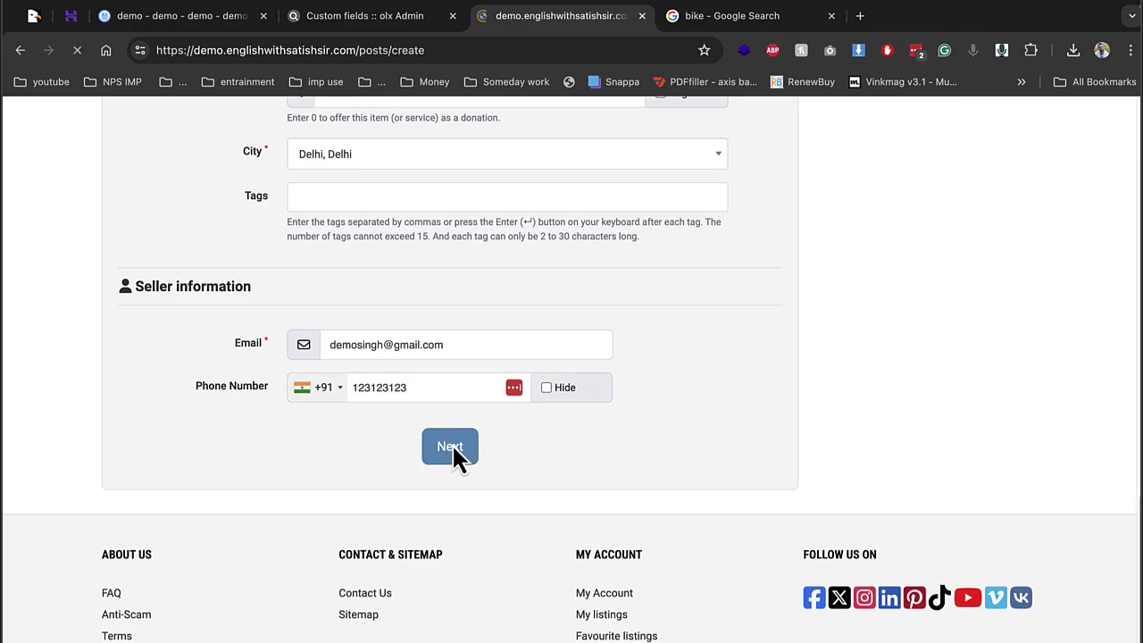
scroll(448, 449, "down", 15)
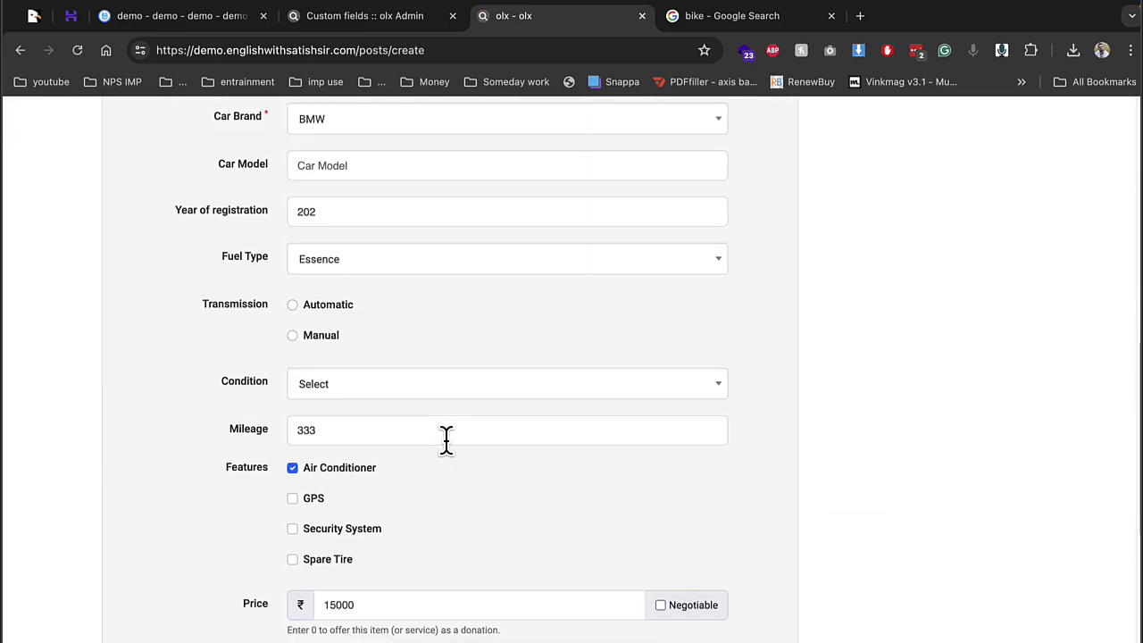
double_click(411, 348)
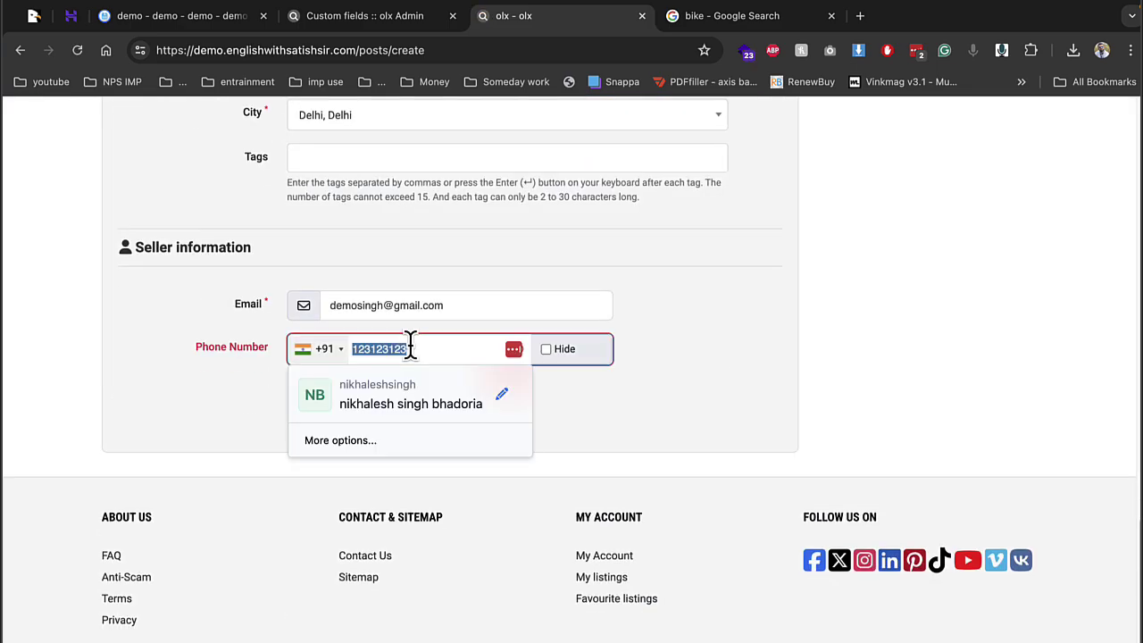
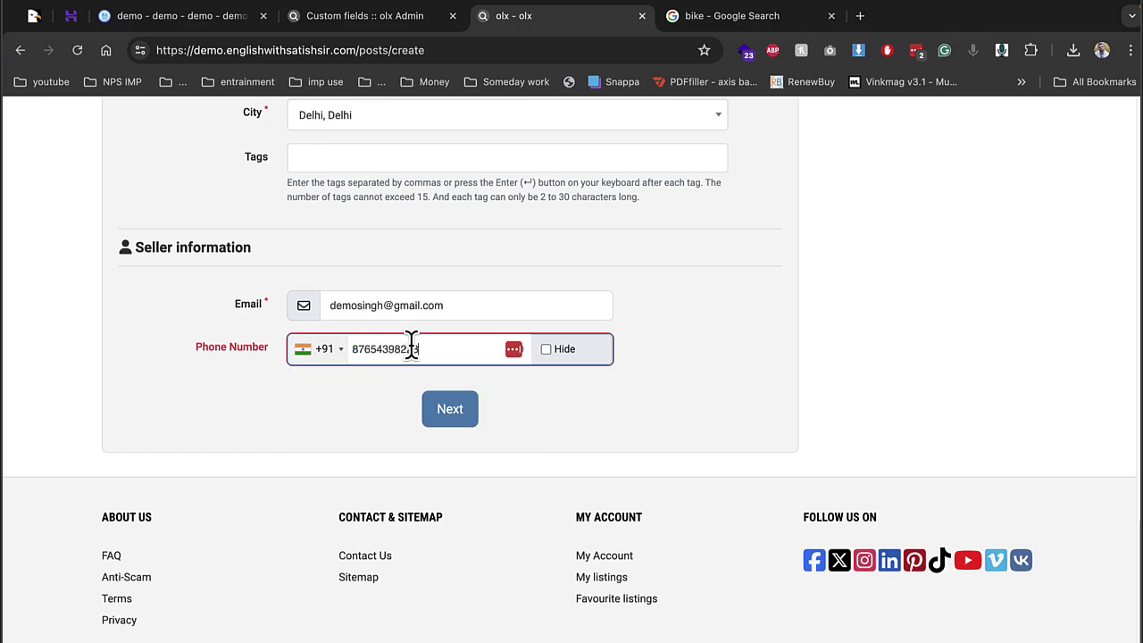
key("XF86AudioLowerVolume")
left_click(450, 412)
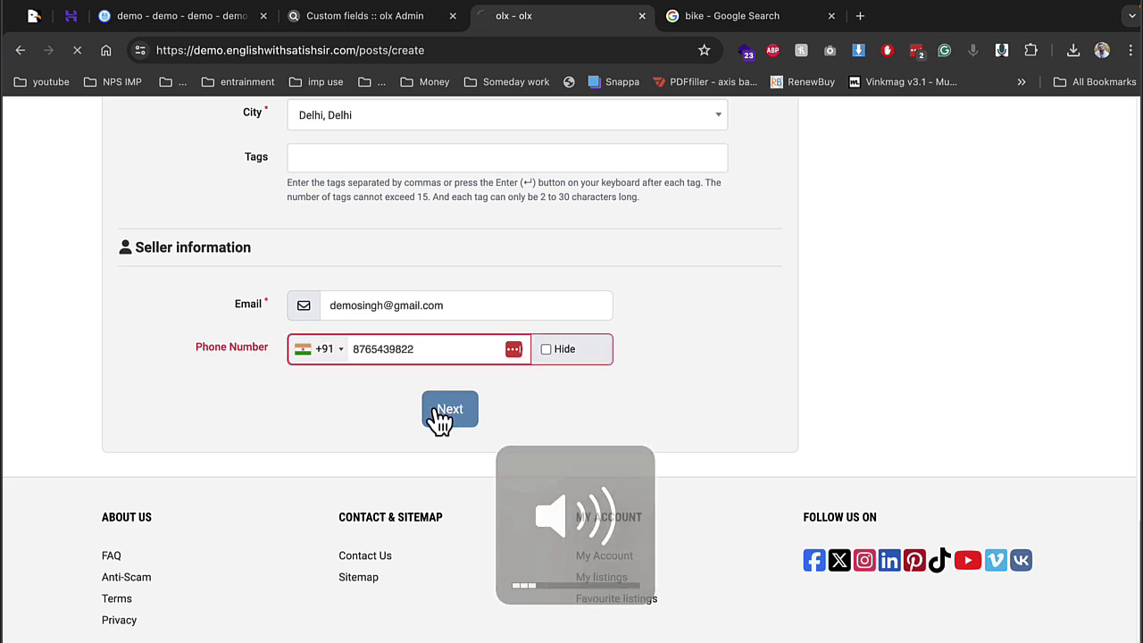
Upload images.jpeg from the Desktop as the listing photo and submit the listing
left_click(452, 431)
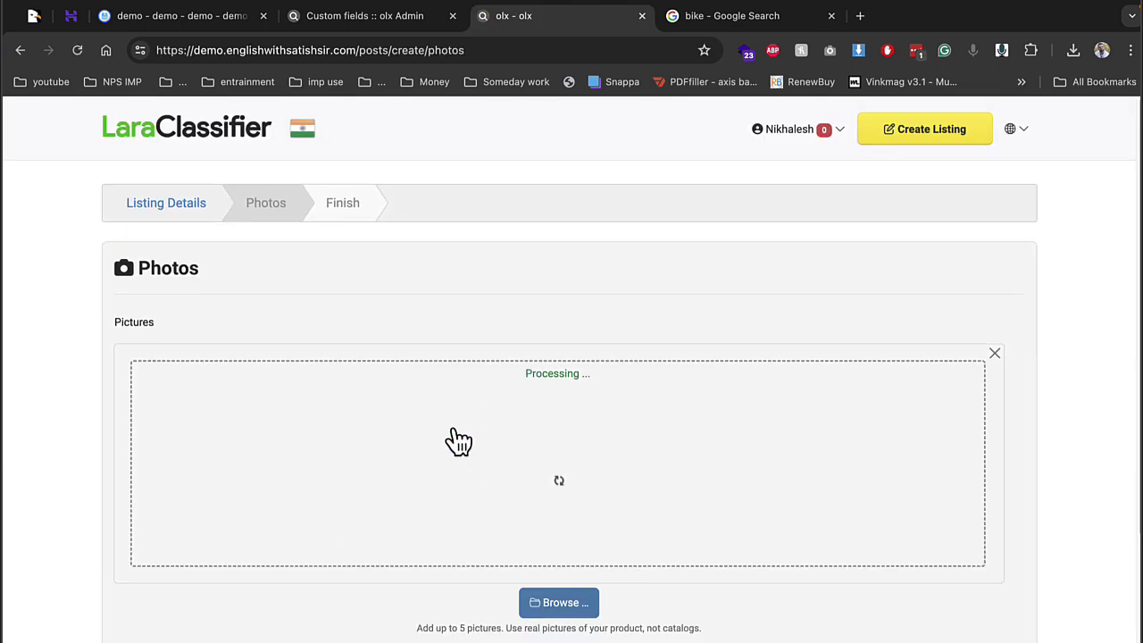
scroll(625, 375, "down", 5)
double_click(468, 322)
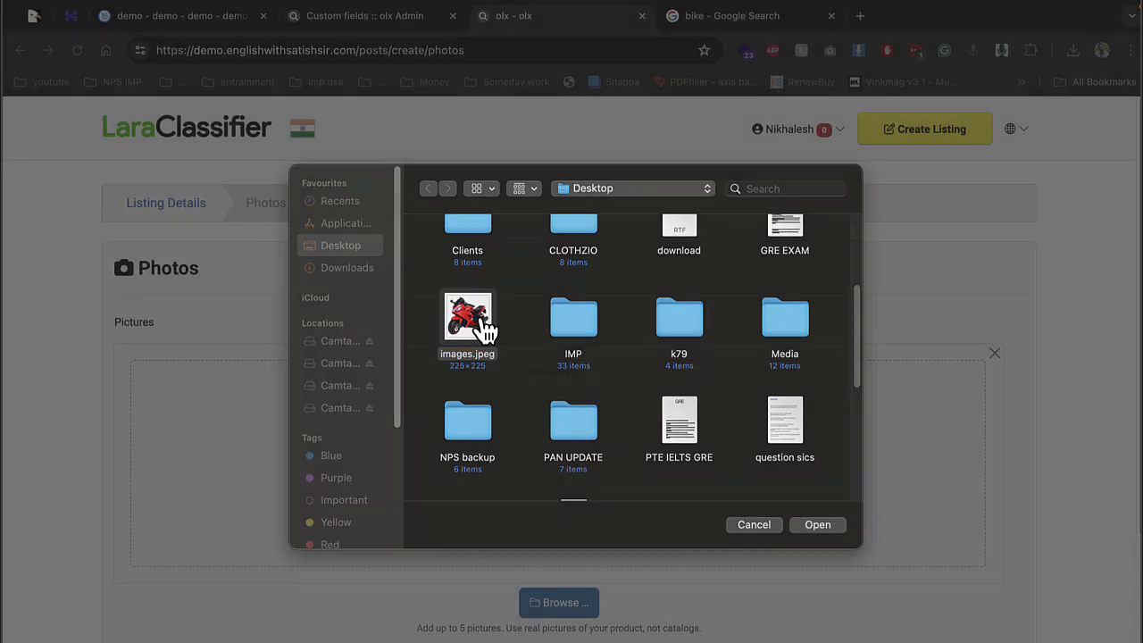
scroll(585, 581, "down", 4)
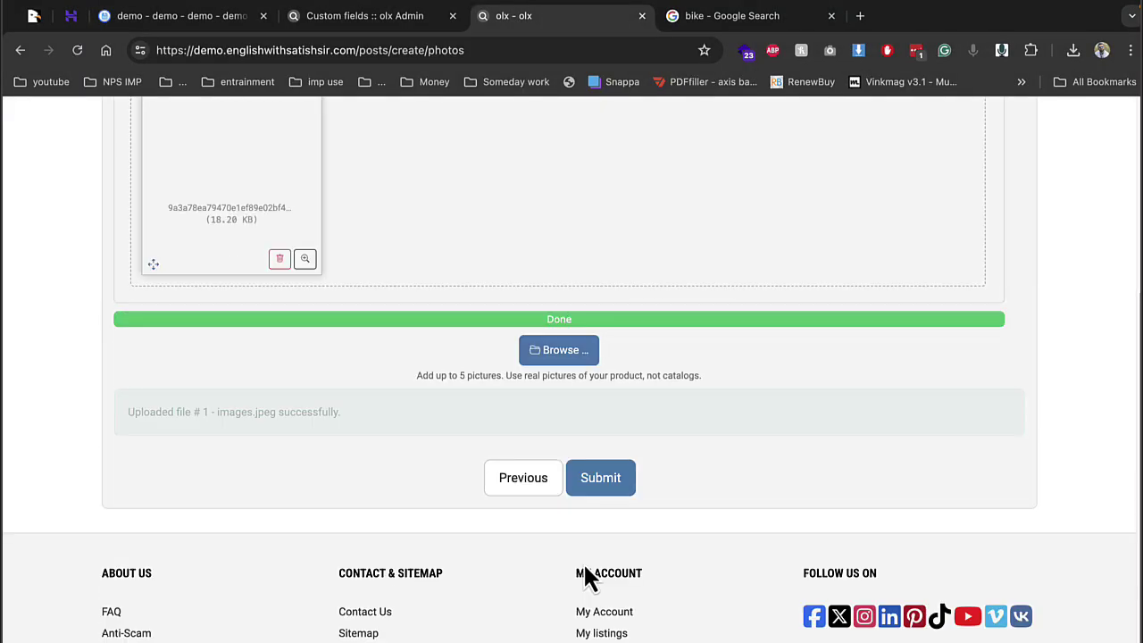
left_click(599, 479)
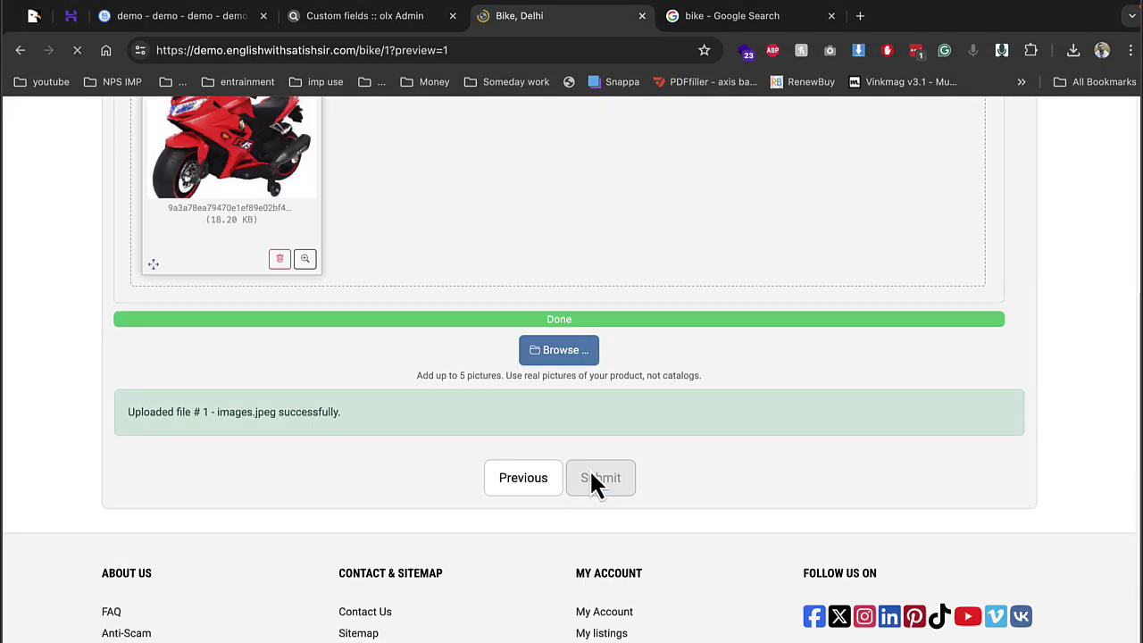
scroll(584, 472, "down", 1)
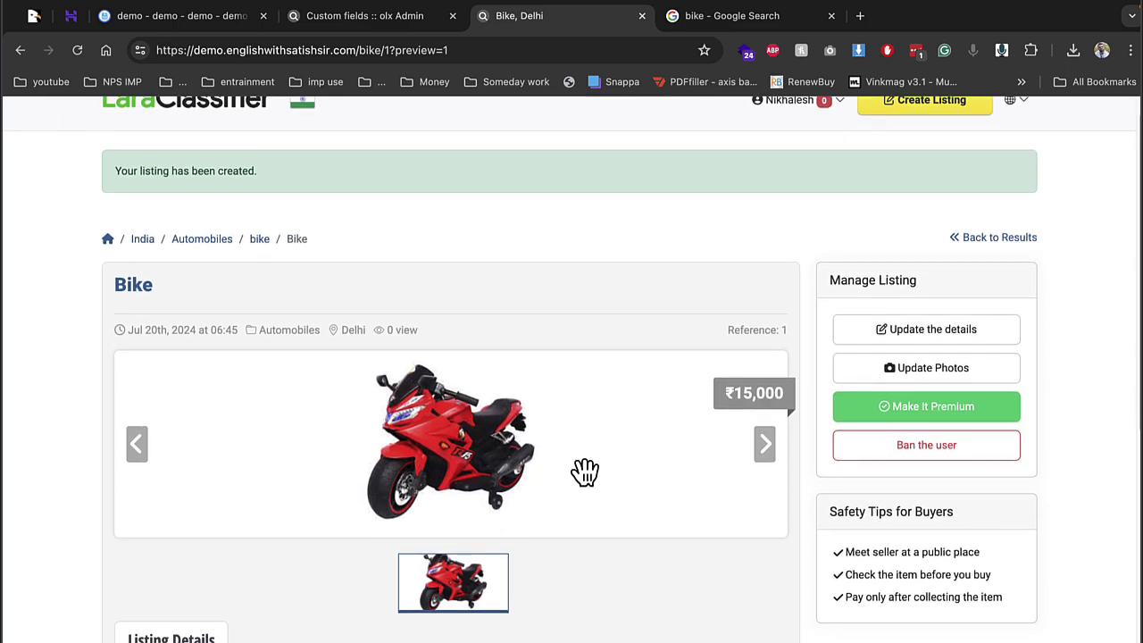
scroll(510, 472, "down", 4)
scroll(503, 457, "up", 4)
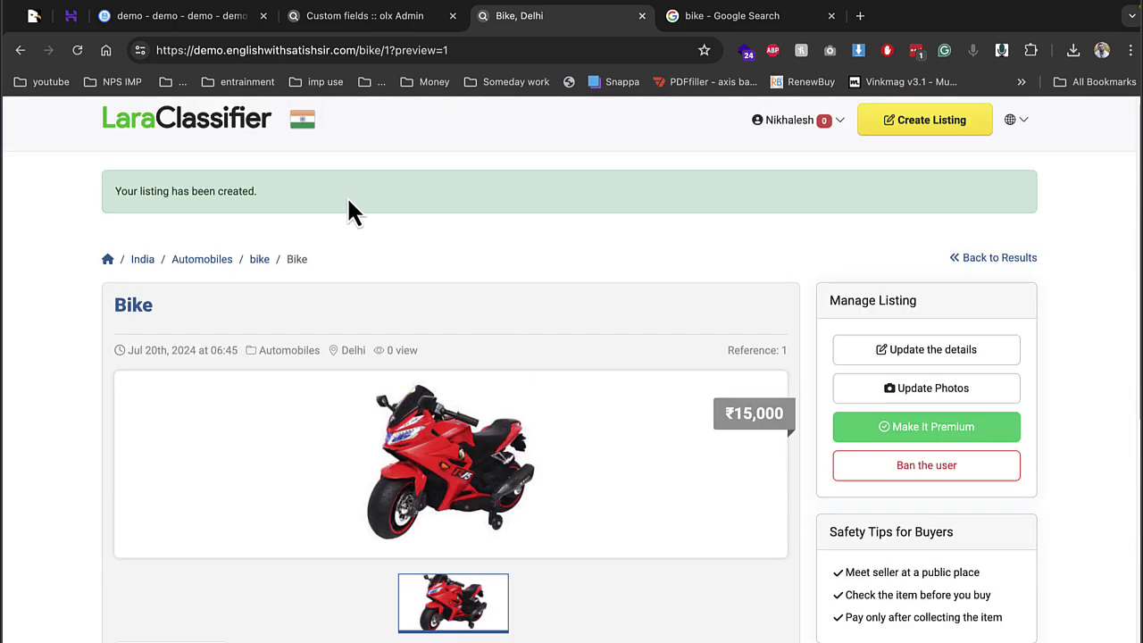
Switch to the admin panel and review the Listings page showing the new Bike entry
left_click(393, 16)
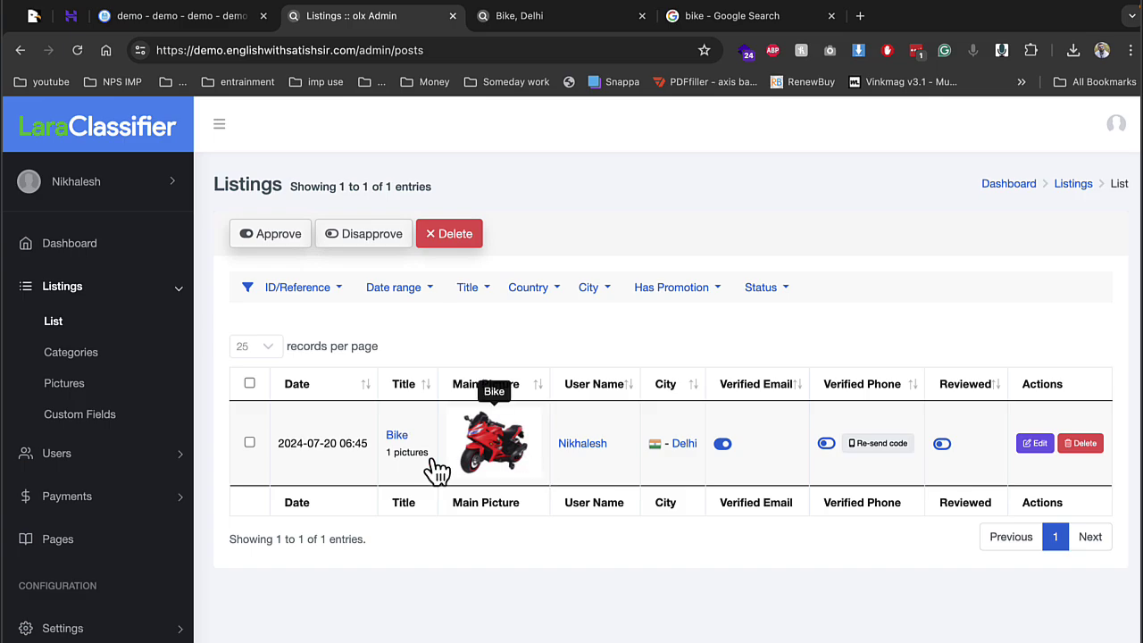
scroll(141, 480, "down", 2)
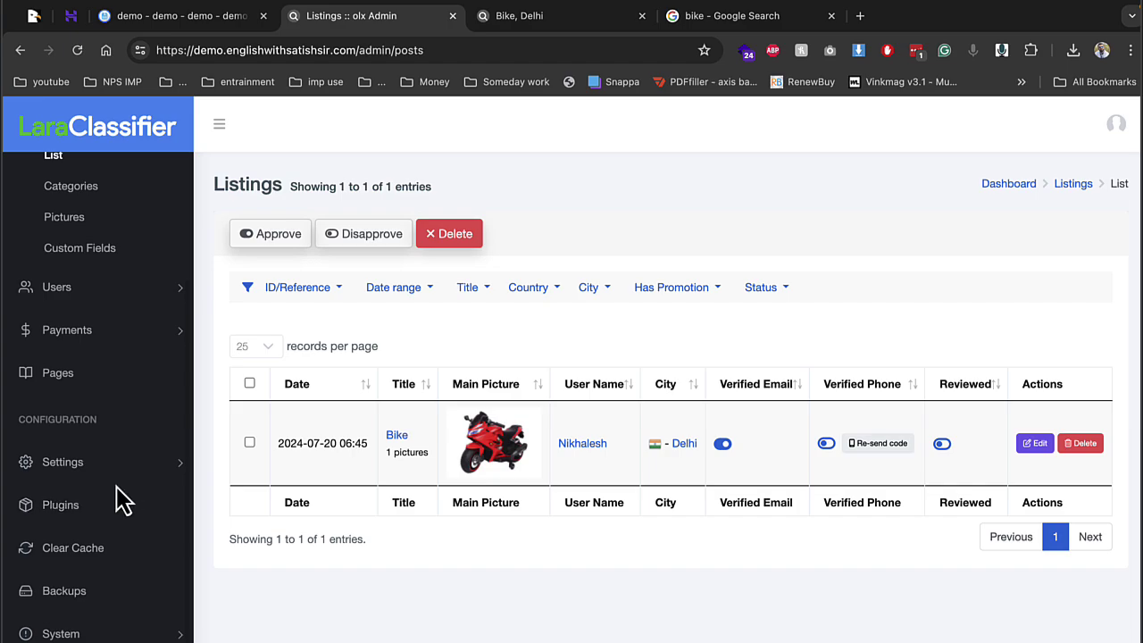
Open Settings > General > SMS in the admin sidebar
left_click(87, 470)
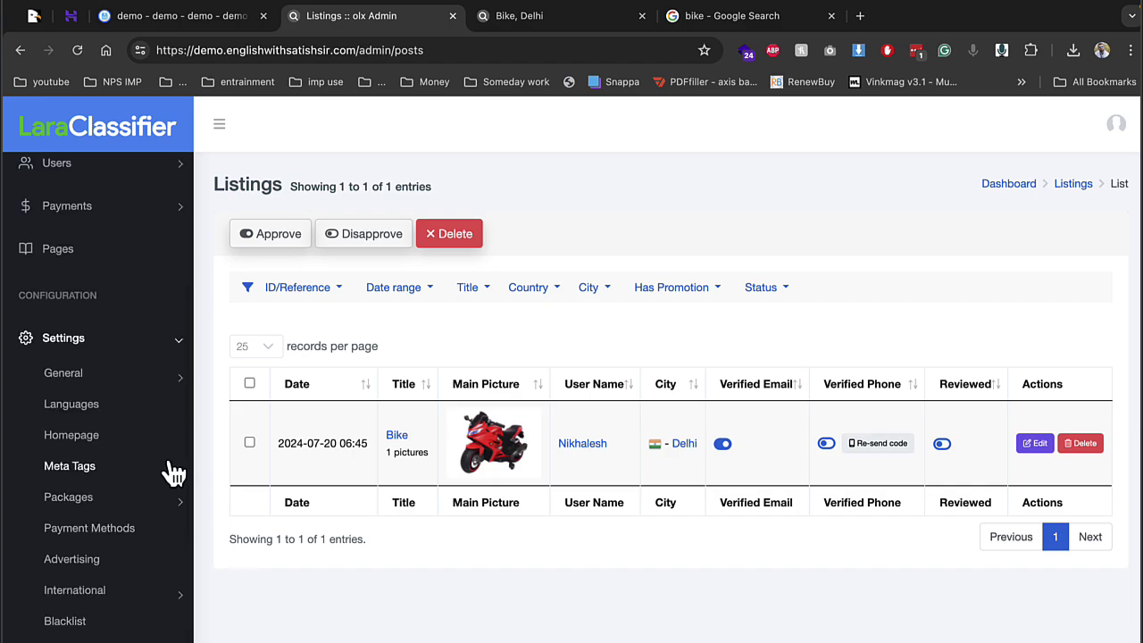
left_click(112, 377)
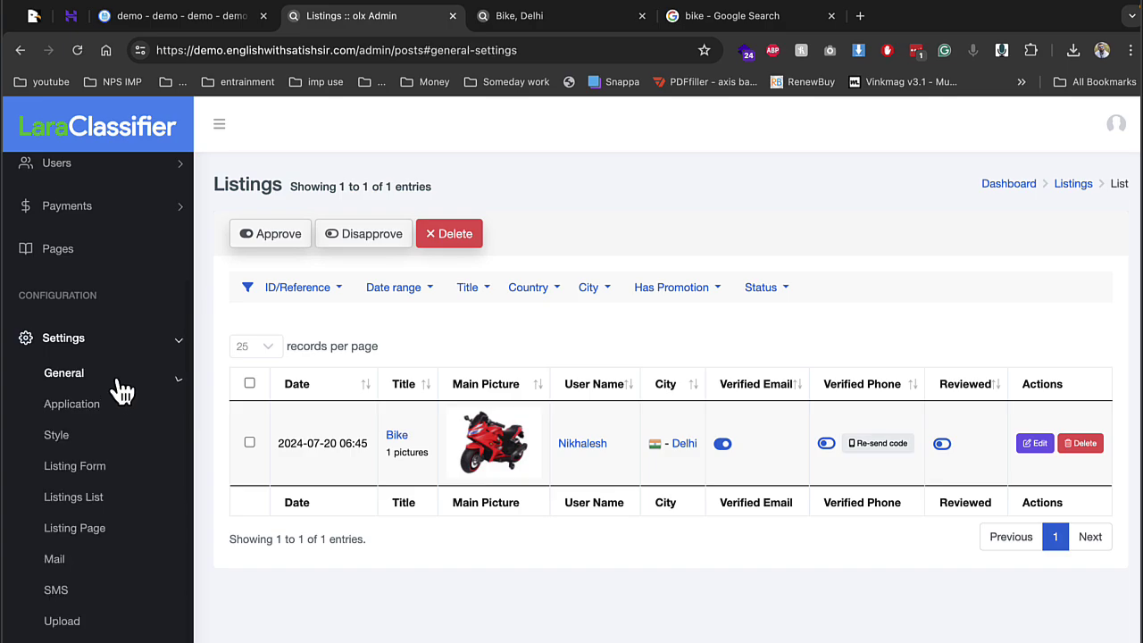
left_click(102, 594)
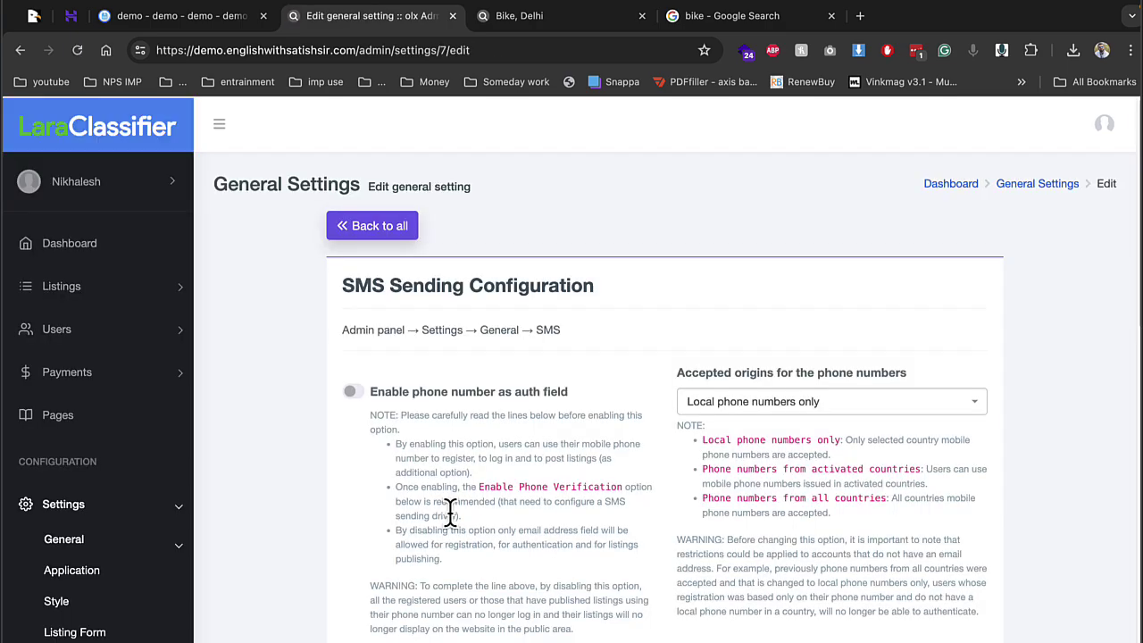
scroll(446, 509, "down", 10)
scroll(434, 490, "up", 5)
Select Twilio as the SMS driver
left_click(413, 340)
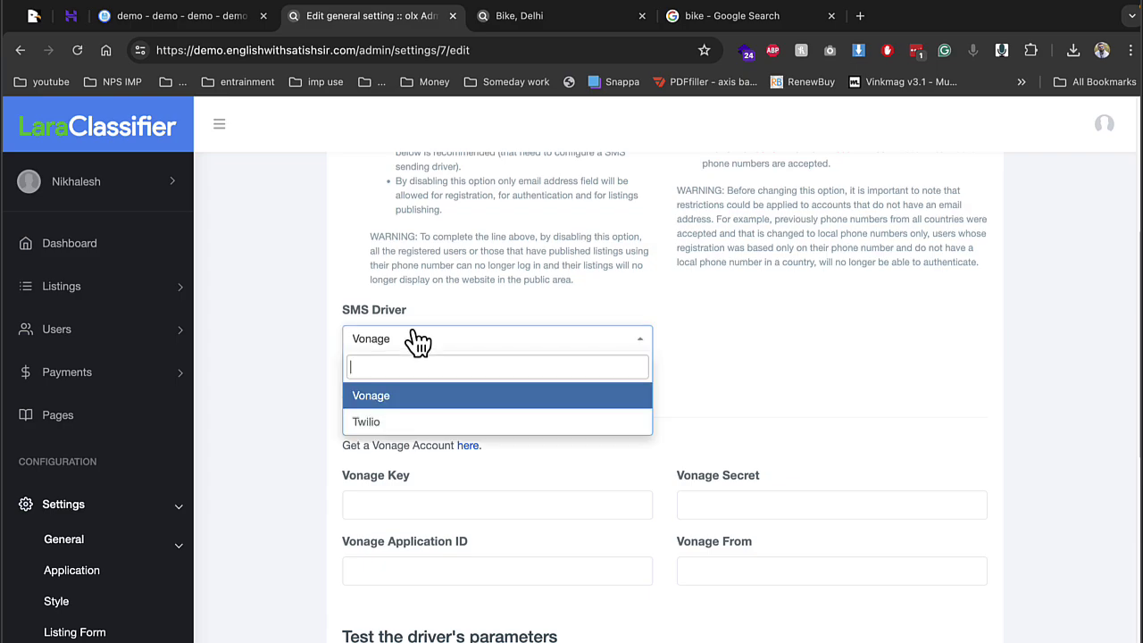
left_click(812, 377)
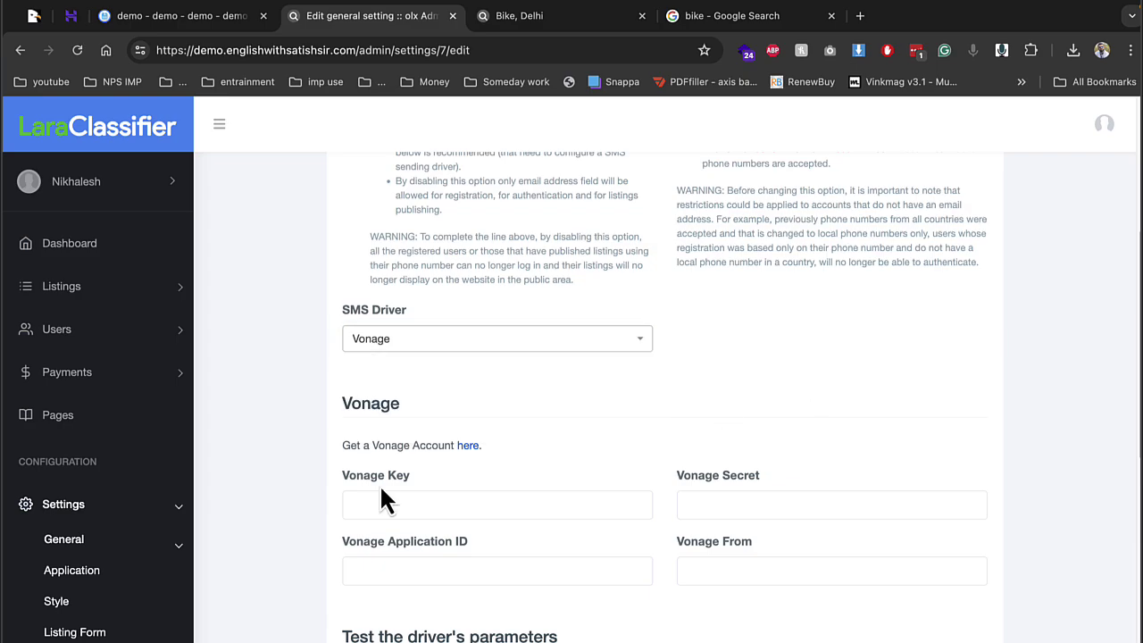
left_click(435, 339)
left_click(377, 421)
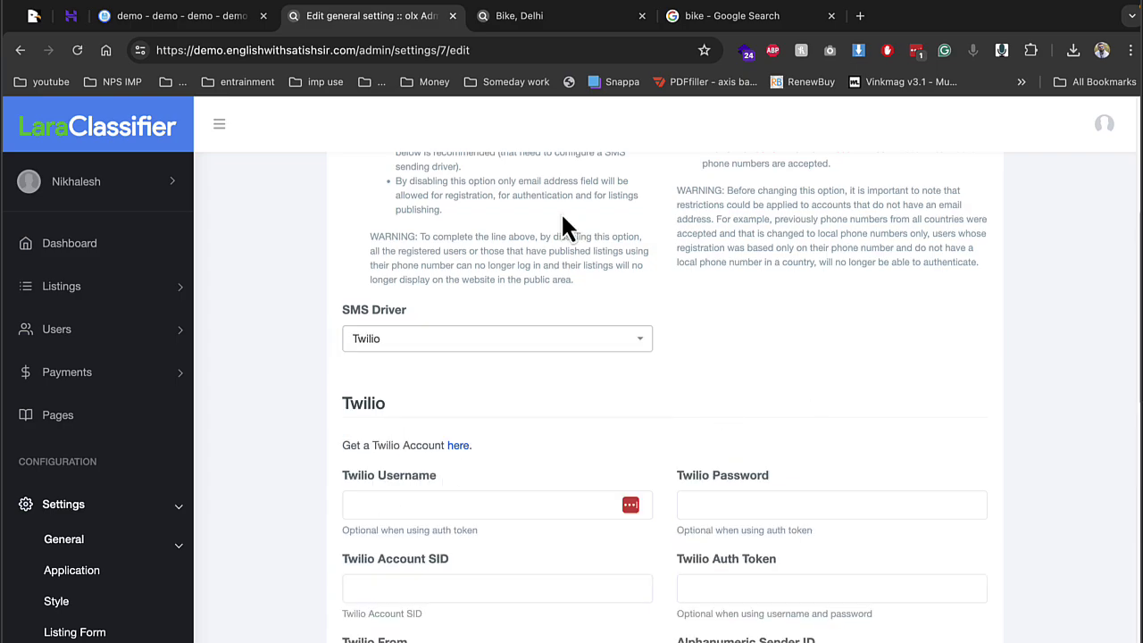
left_click(547, 25)
scroll(520, 287, "down", 3)
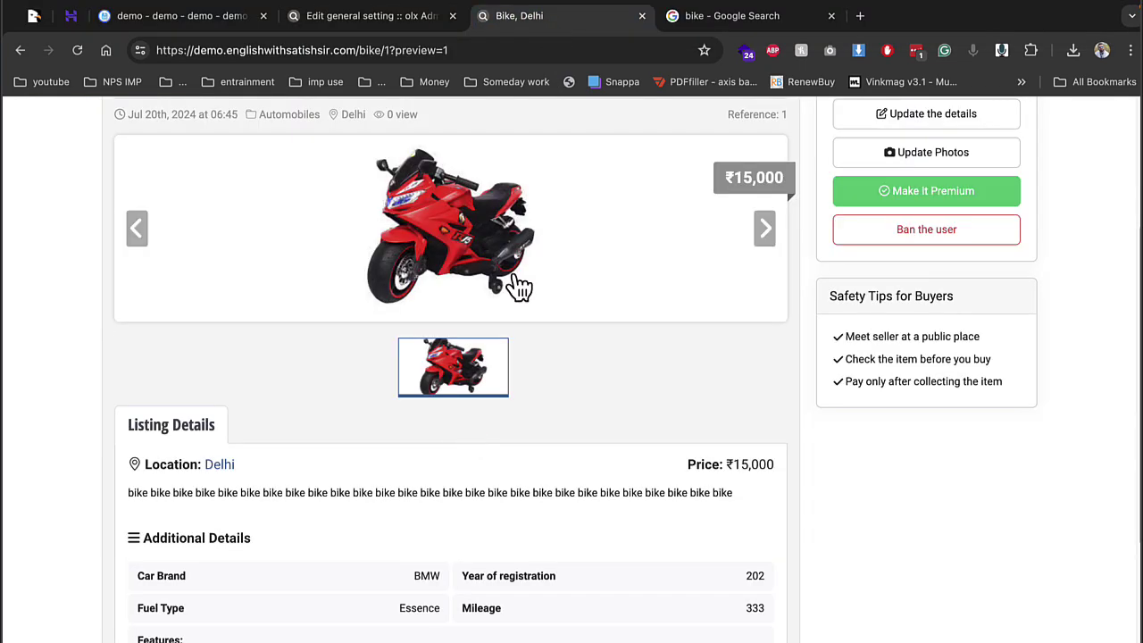
left_click(898, 190)
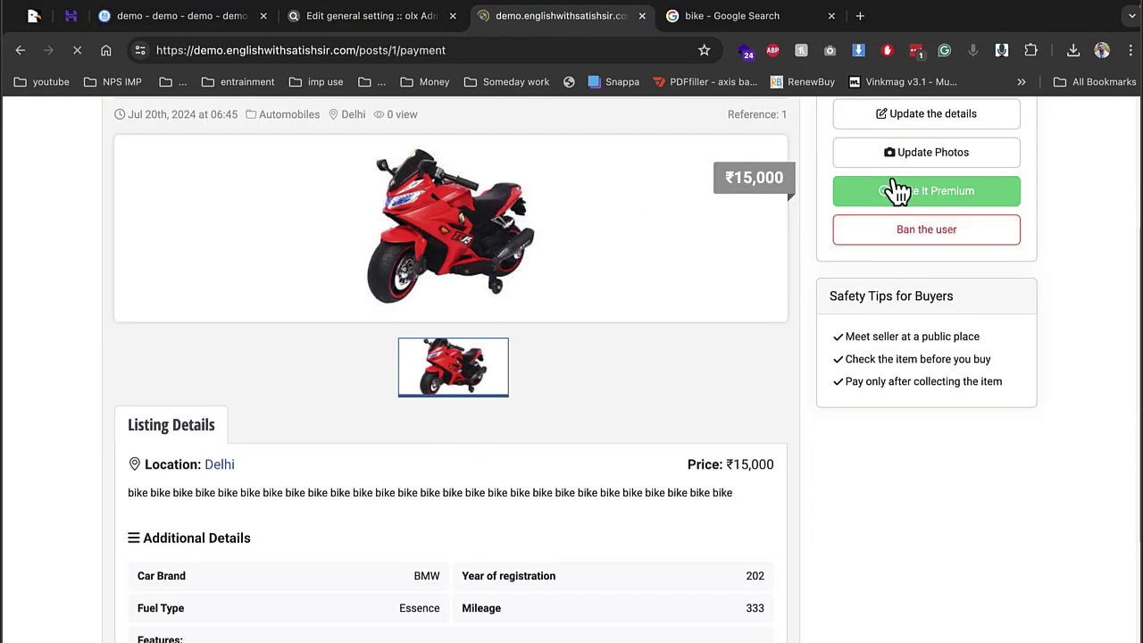
left_click(602, 355)
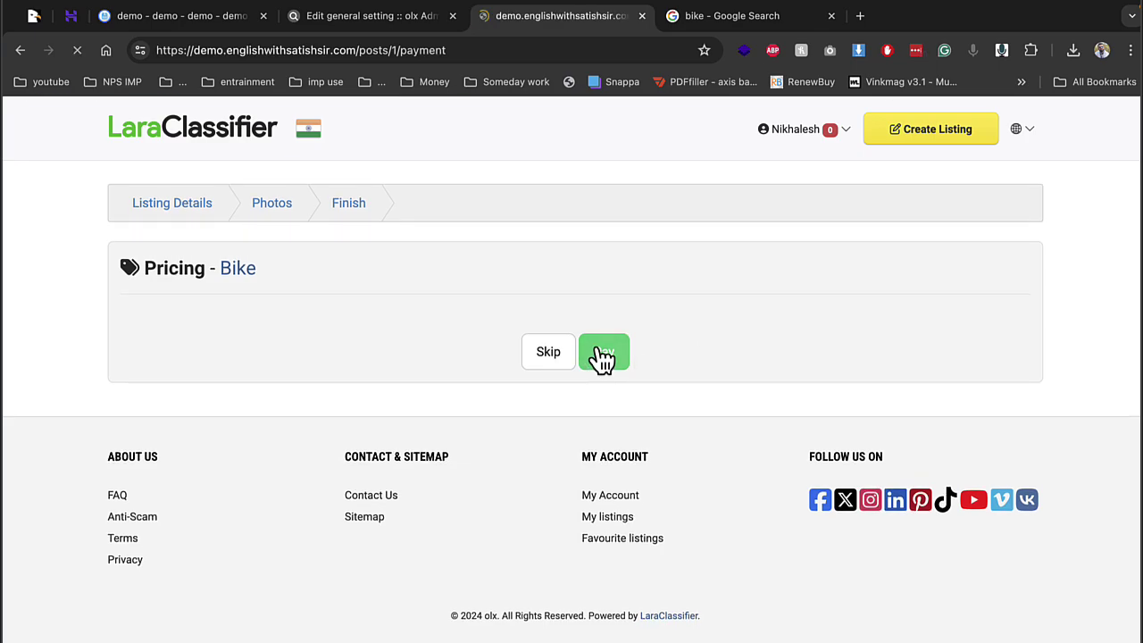
left_click(12, 54)
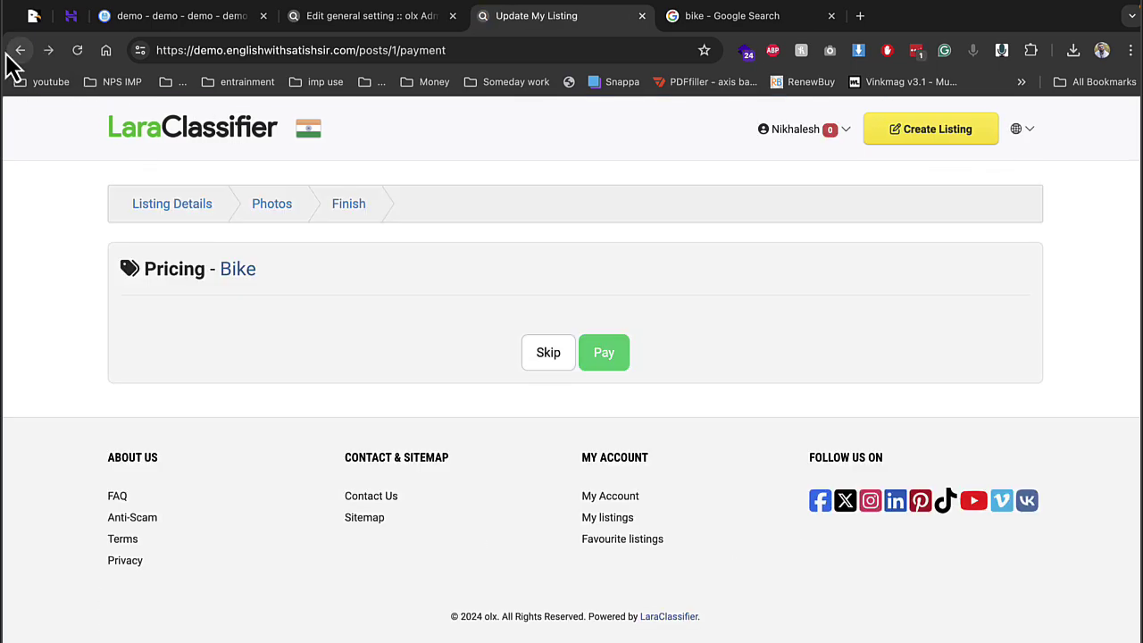
left_click(21, 54)
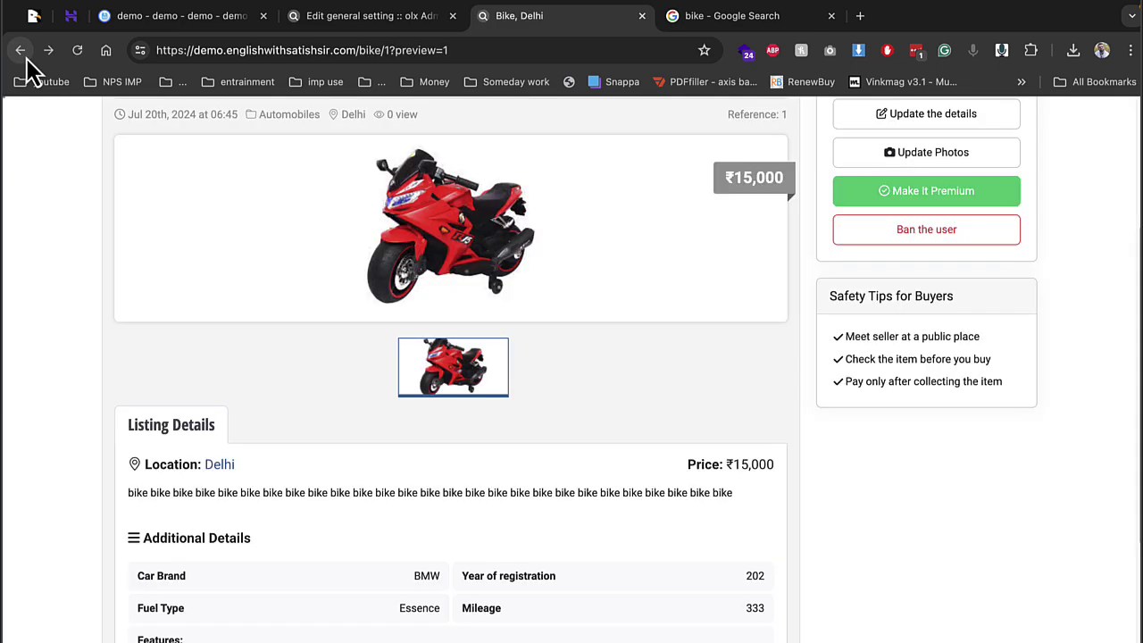
scroll(605, 433, "down", 3)
scroll(605, 433, "up", 3)
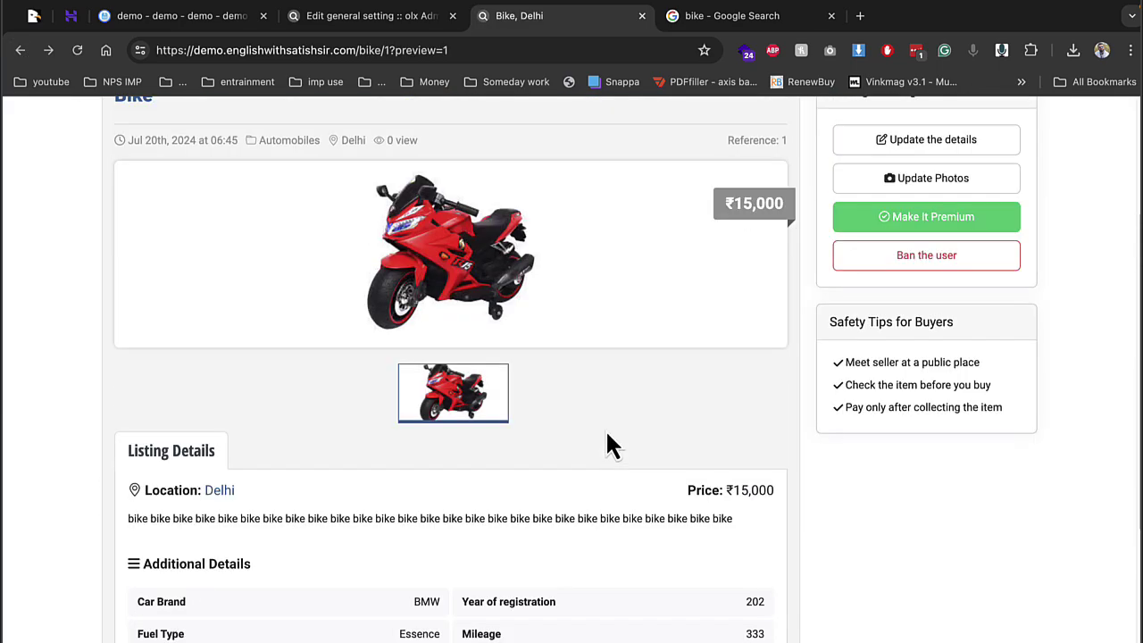
scroll(607, 435, "up", 2)
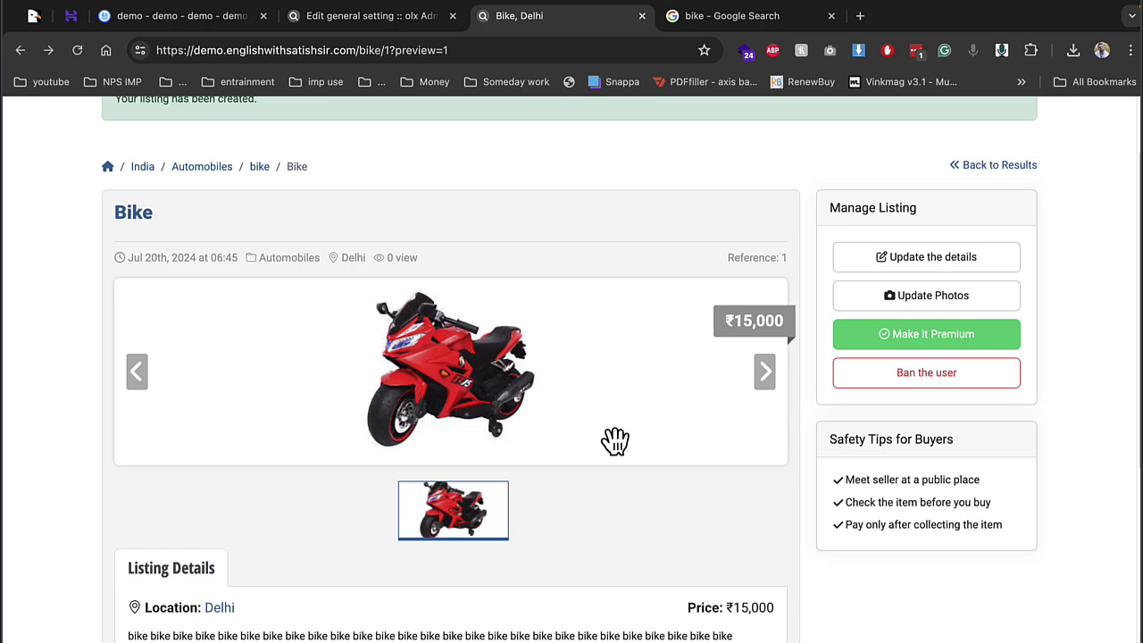
left_click(728, 10)
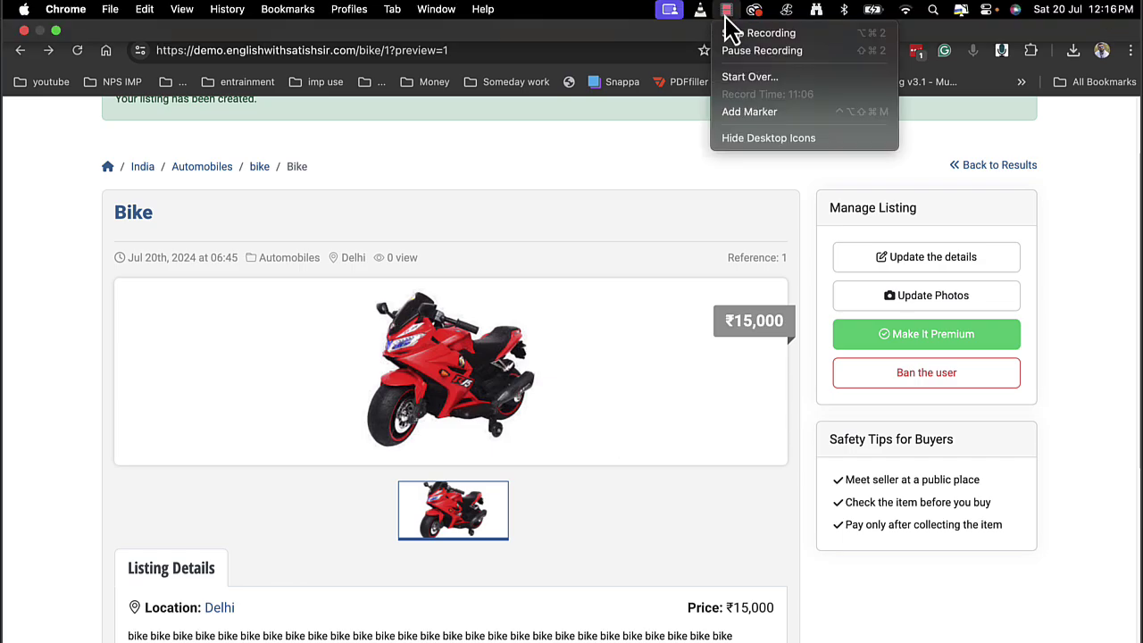